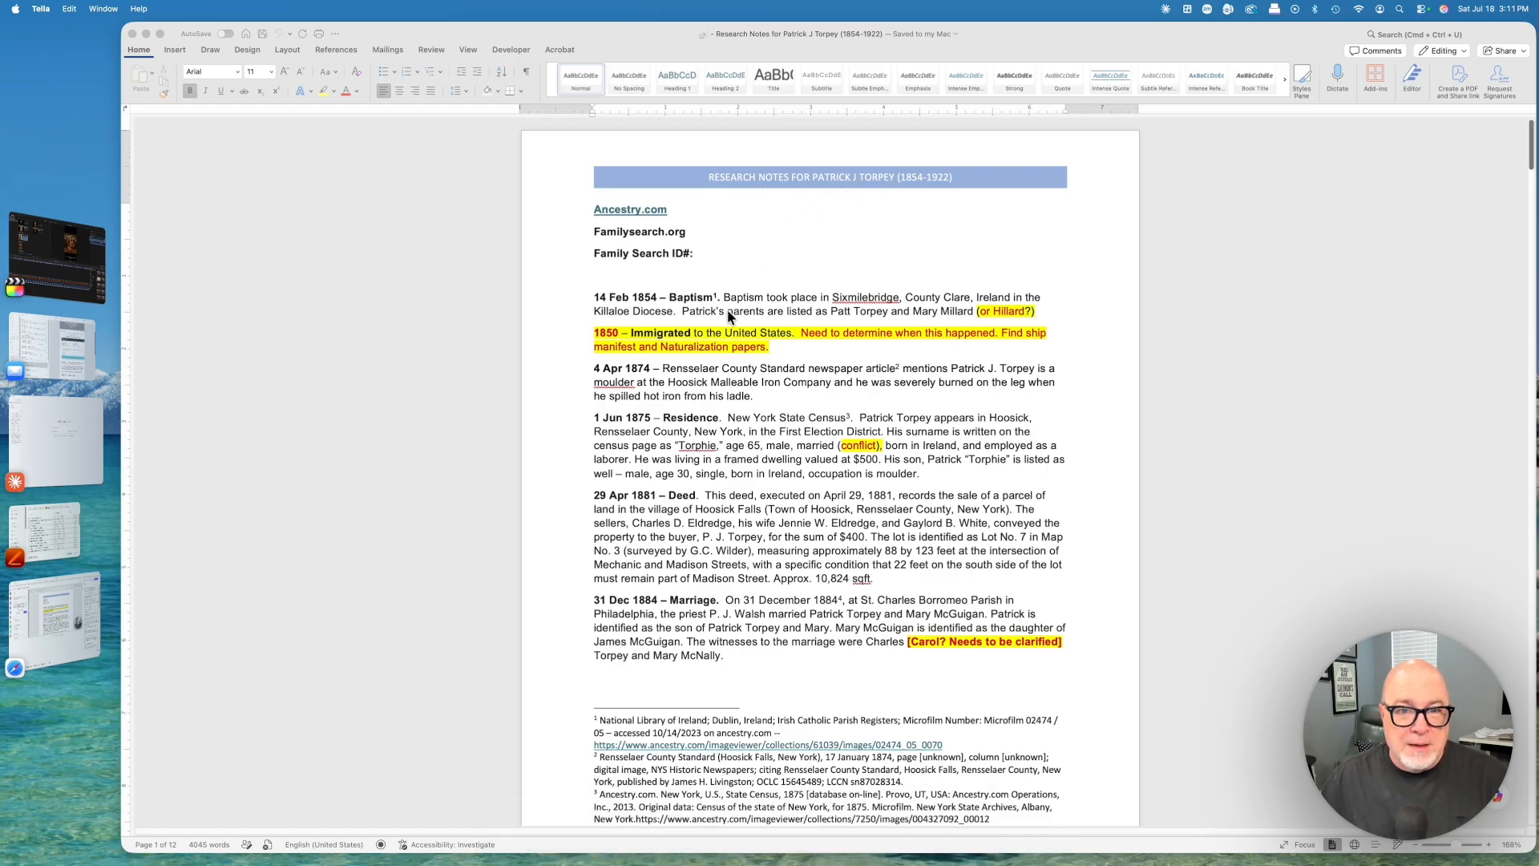
# Examine the existing research notes for their dated entries, highlighted follow-up items, embedded images and footnote citations.
pyautogui.scroll(-1, 710, 322)
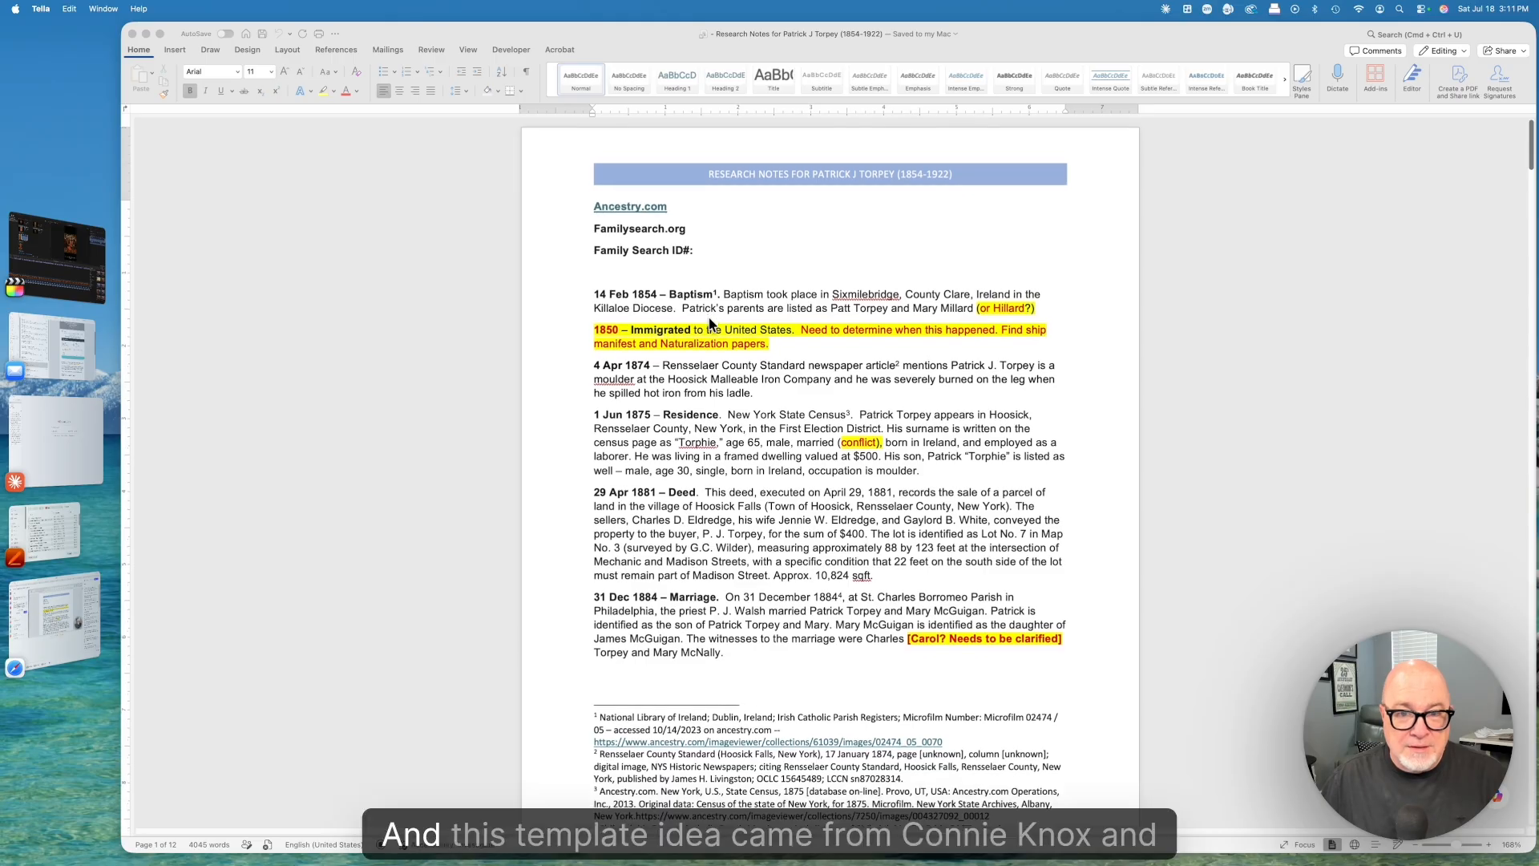
pyautogui.scroll(-3, 711, 322)
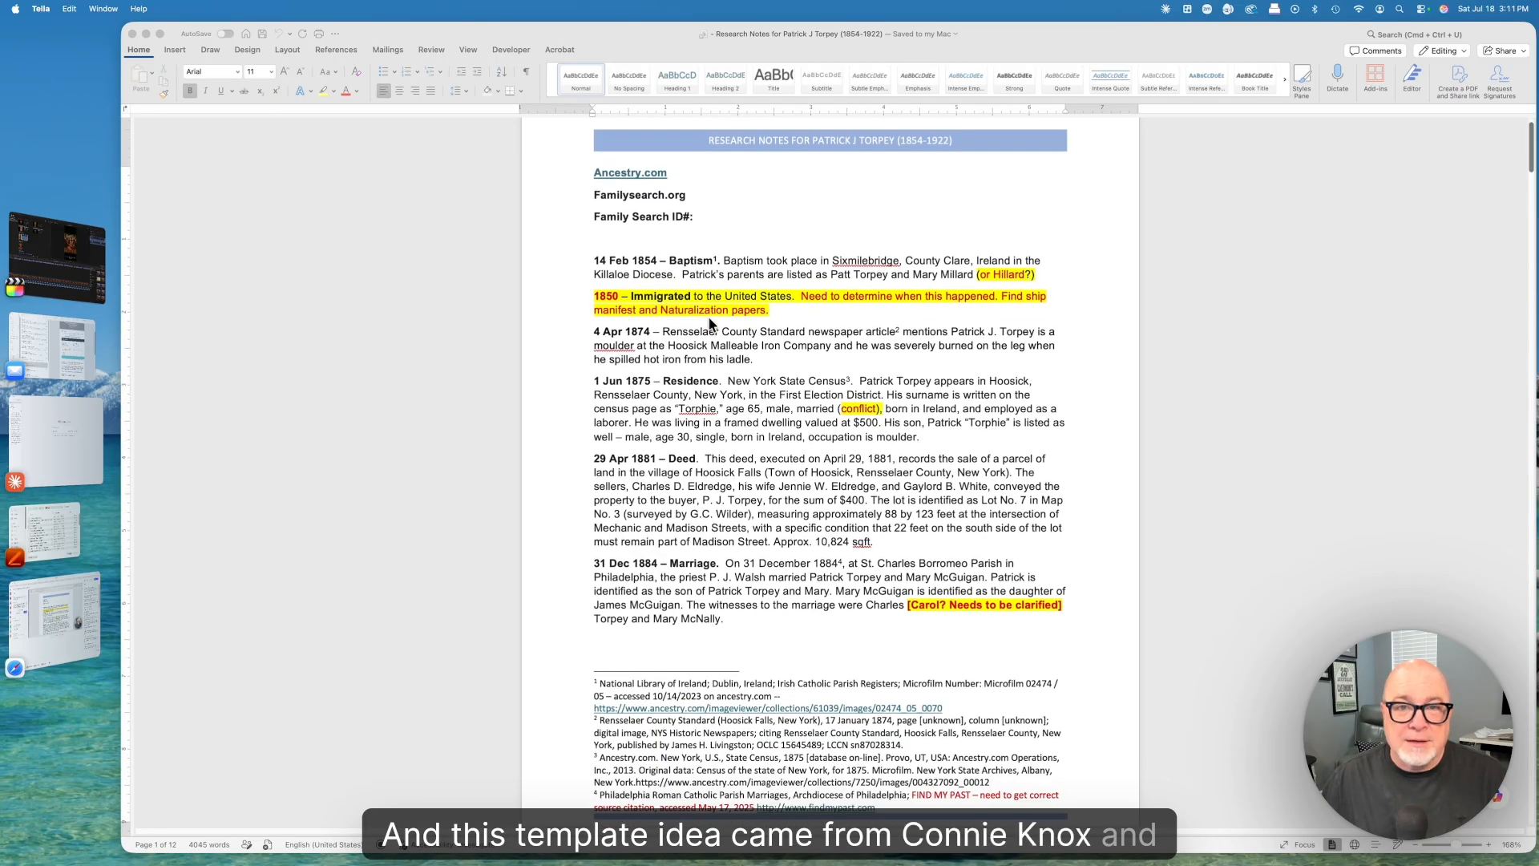
pyautogui.scroll(-8, 709, 321)
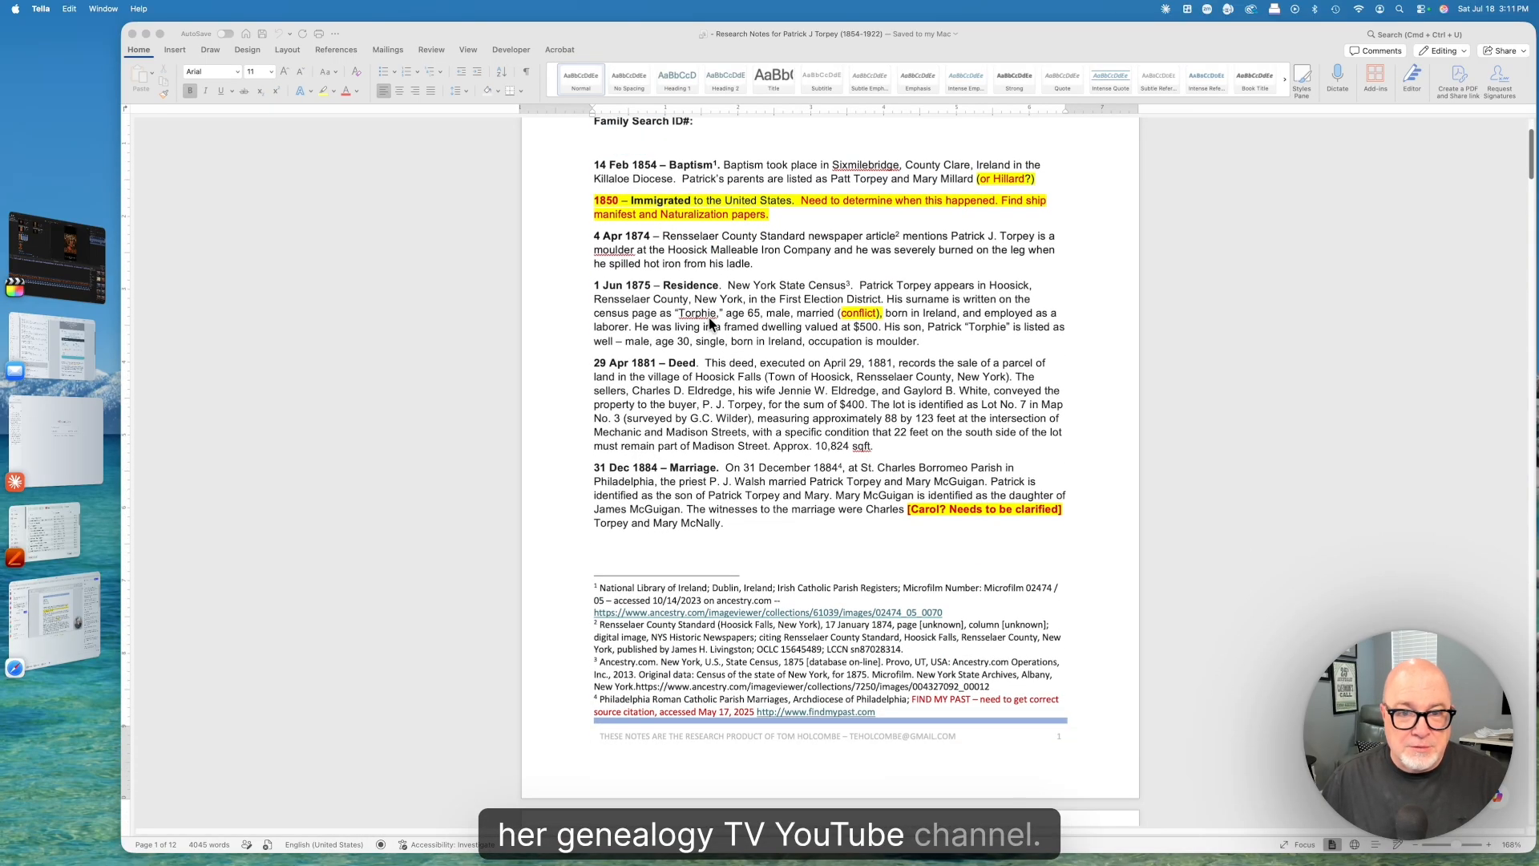
pyautogui.scroll(8, 708, 317)
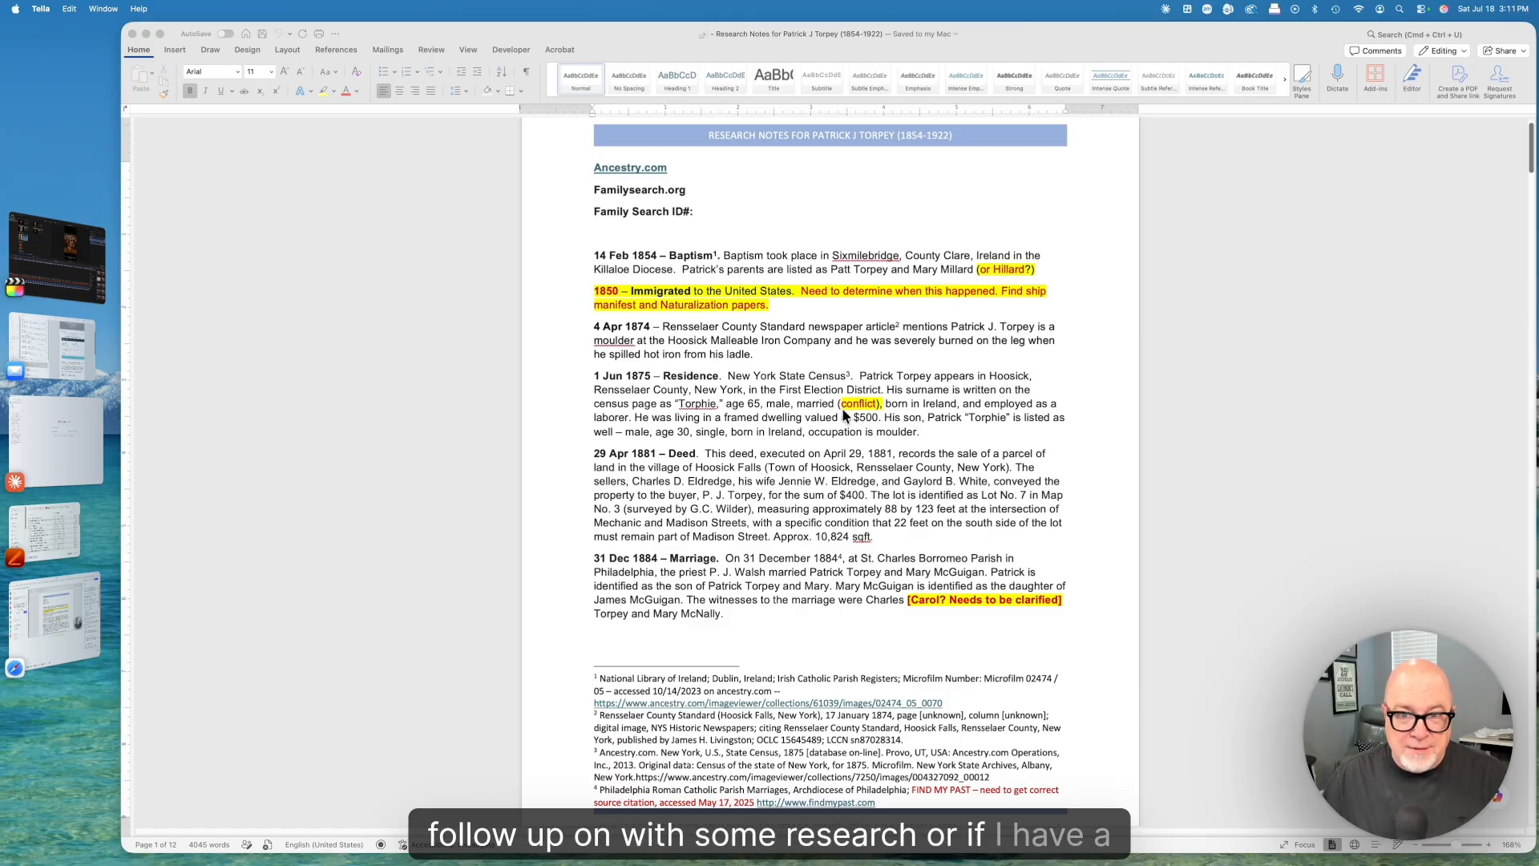
pyautogui.scroll(-6, 838, 405)
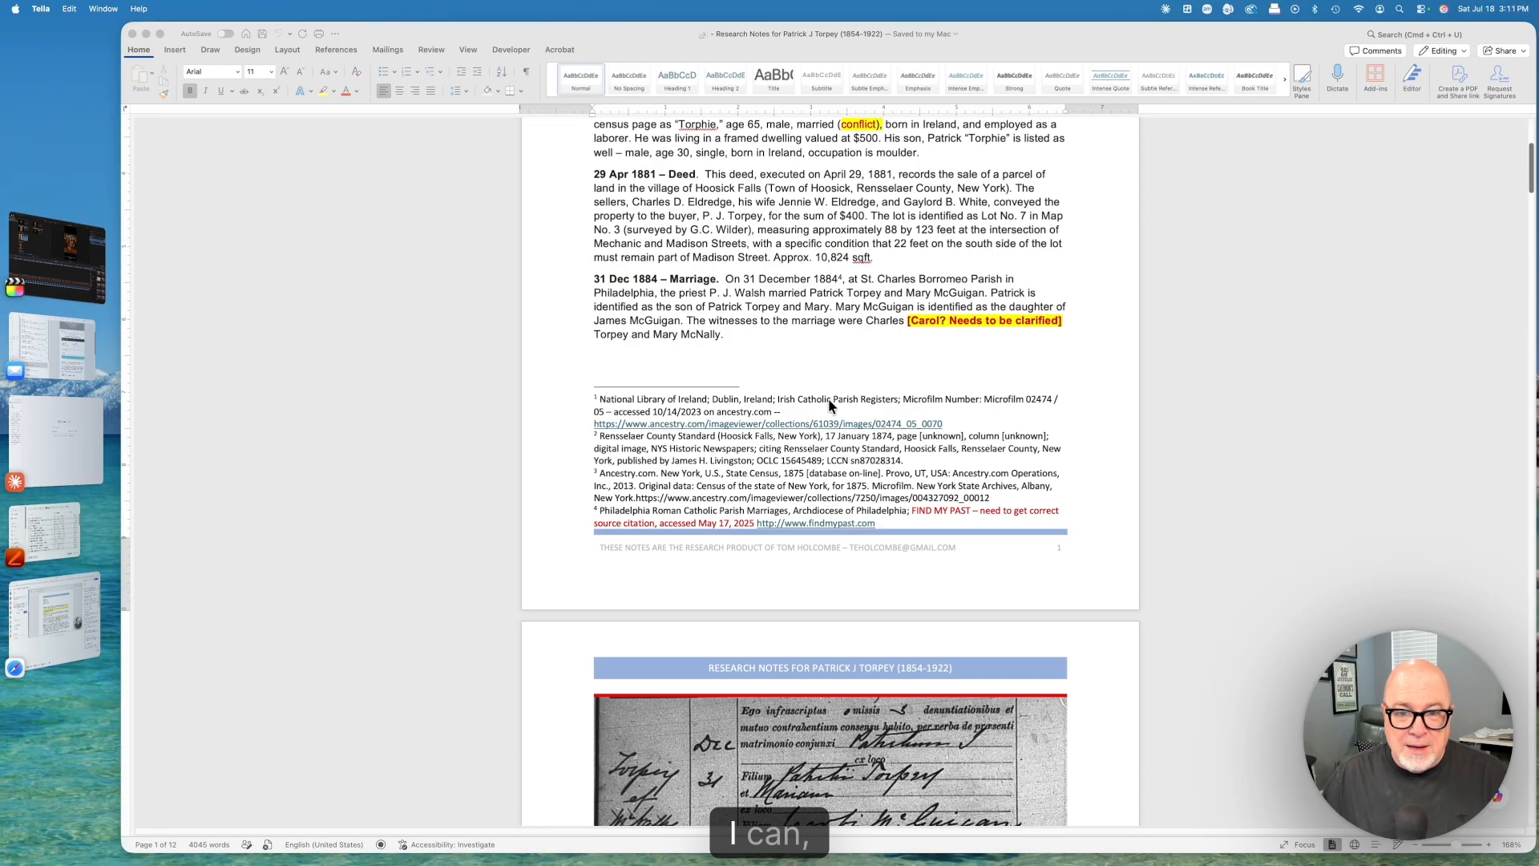
pyautogui.scroll(-15, 829, 404)
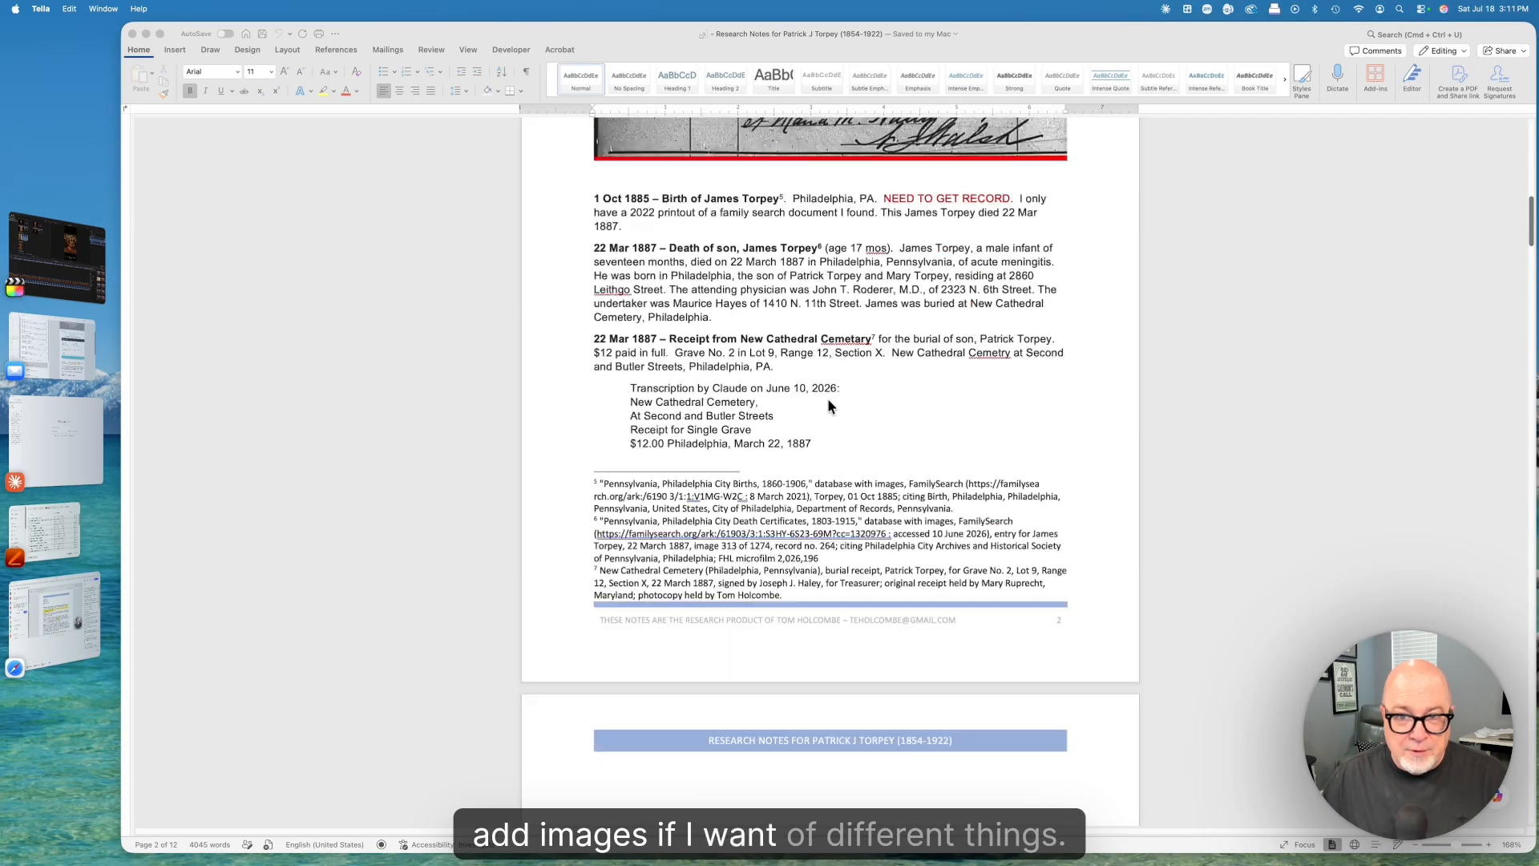
pyautogui.scroll(-10, 827, 397)
pyautogui.scroll(5, 827, 398)
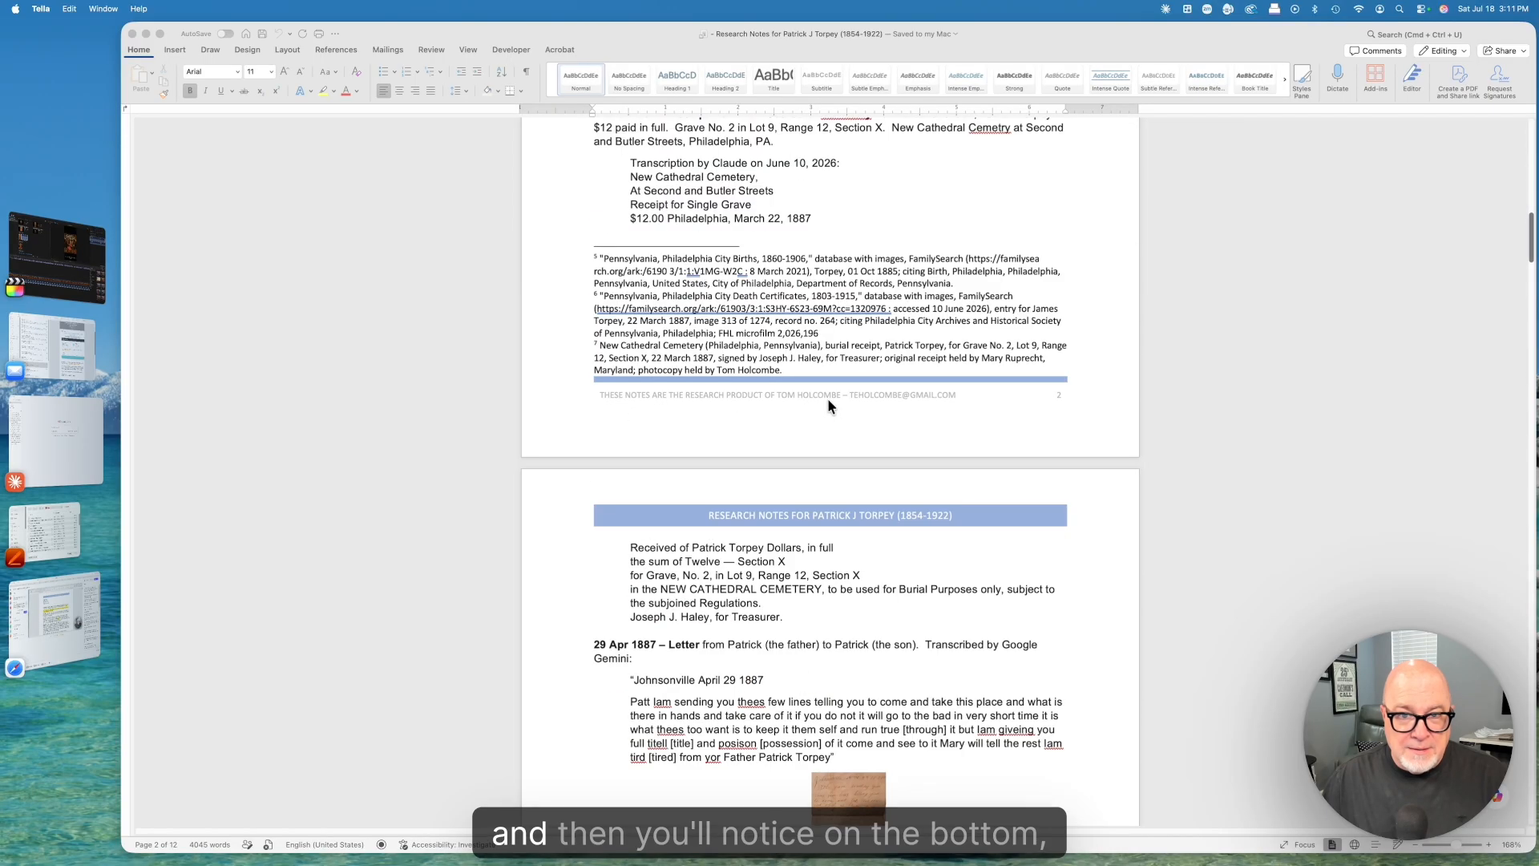
pyautogui.scroll(3, 821, 397)
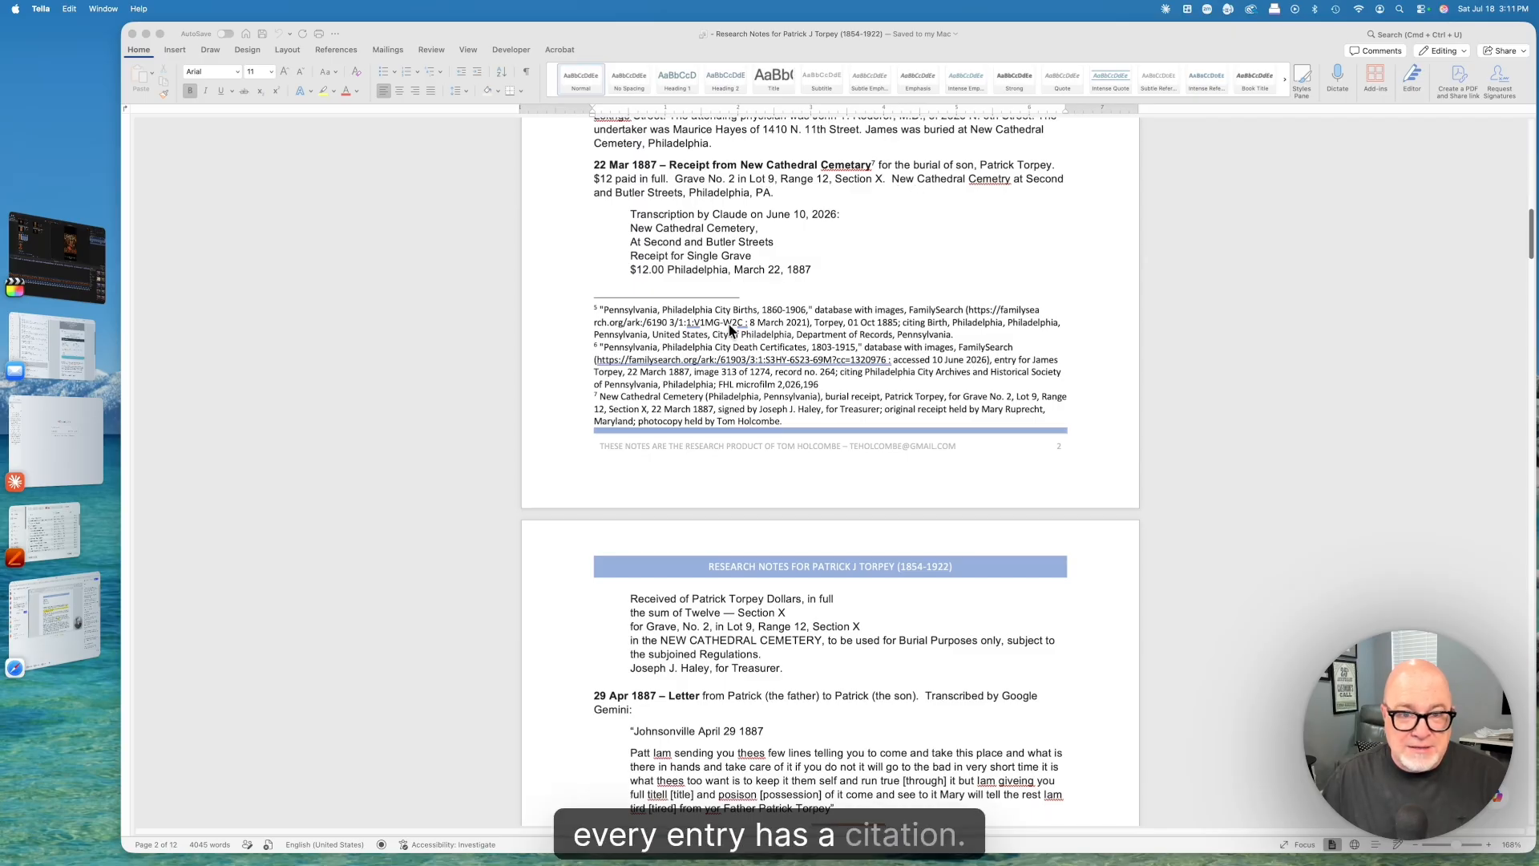
pyautogui.scroll(20, 763, 332)
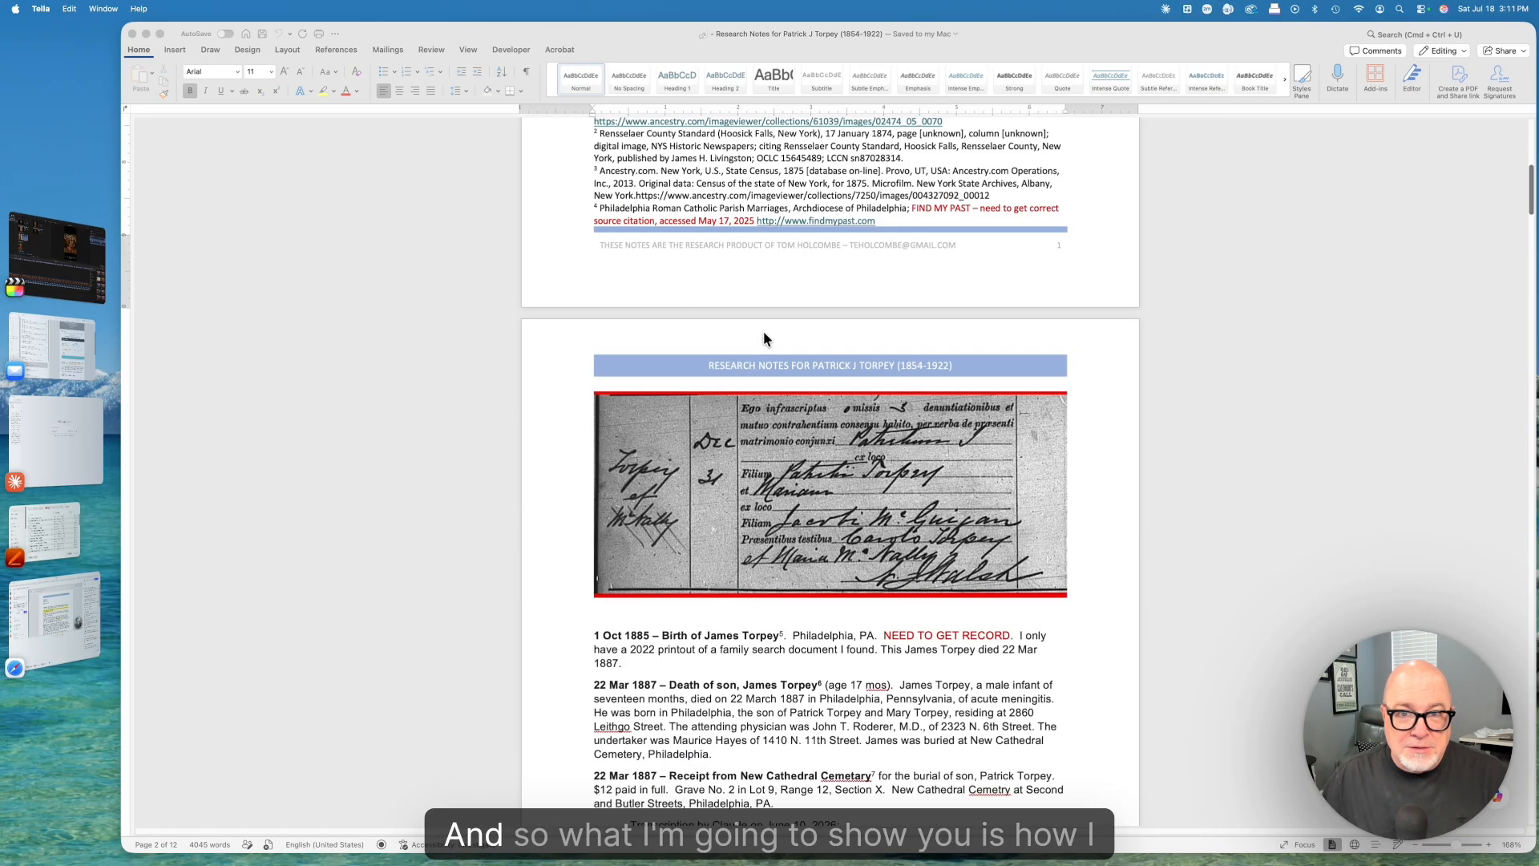
pyautogui.scroll(5, 763, 337)
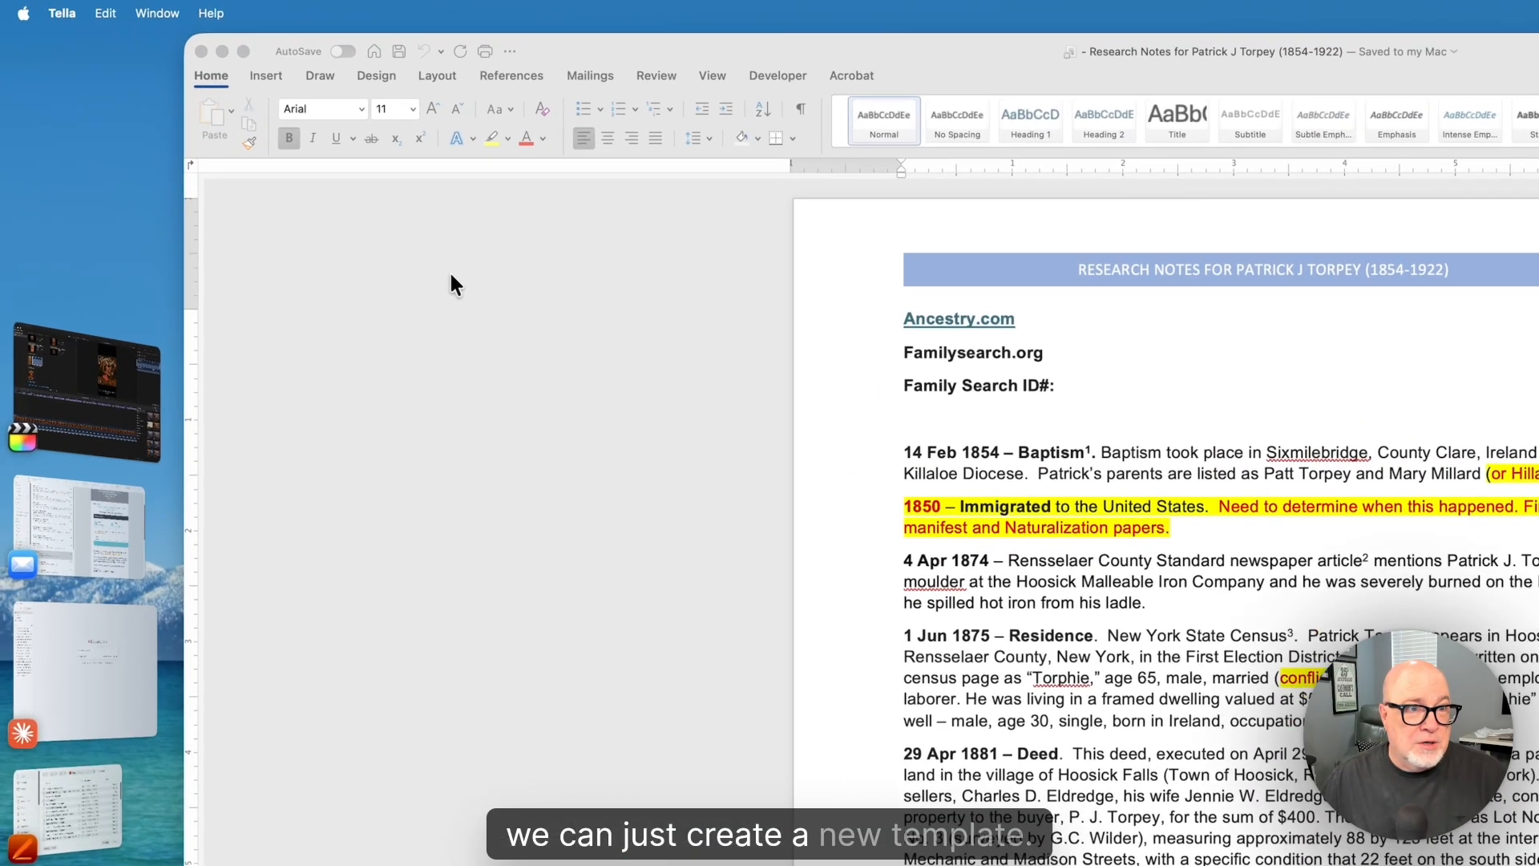
# Create a new blank document with the built-in Banded header and select its document title placeholder.
pyautogui.click(296, 180)
pyautogui.click(117, 14)
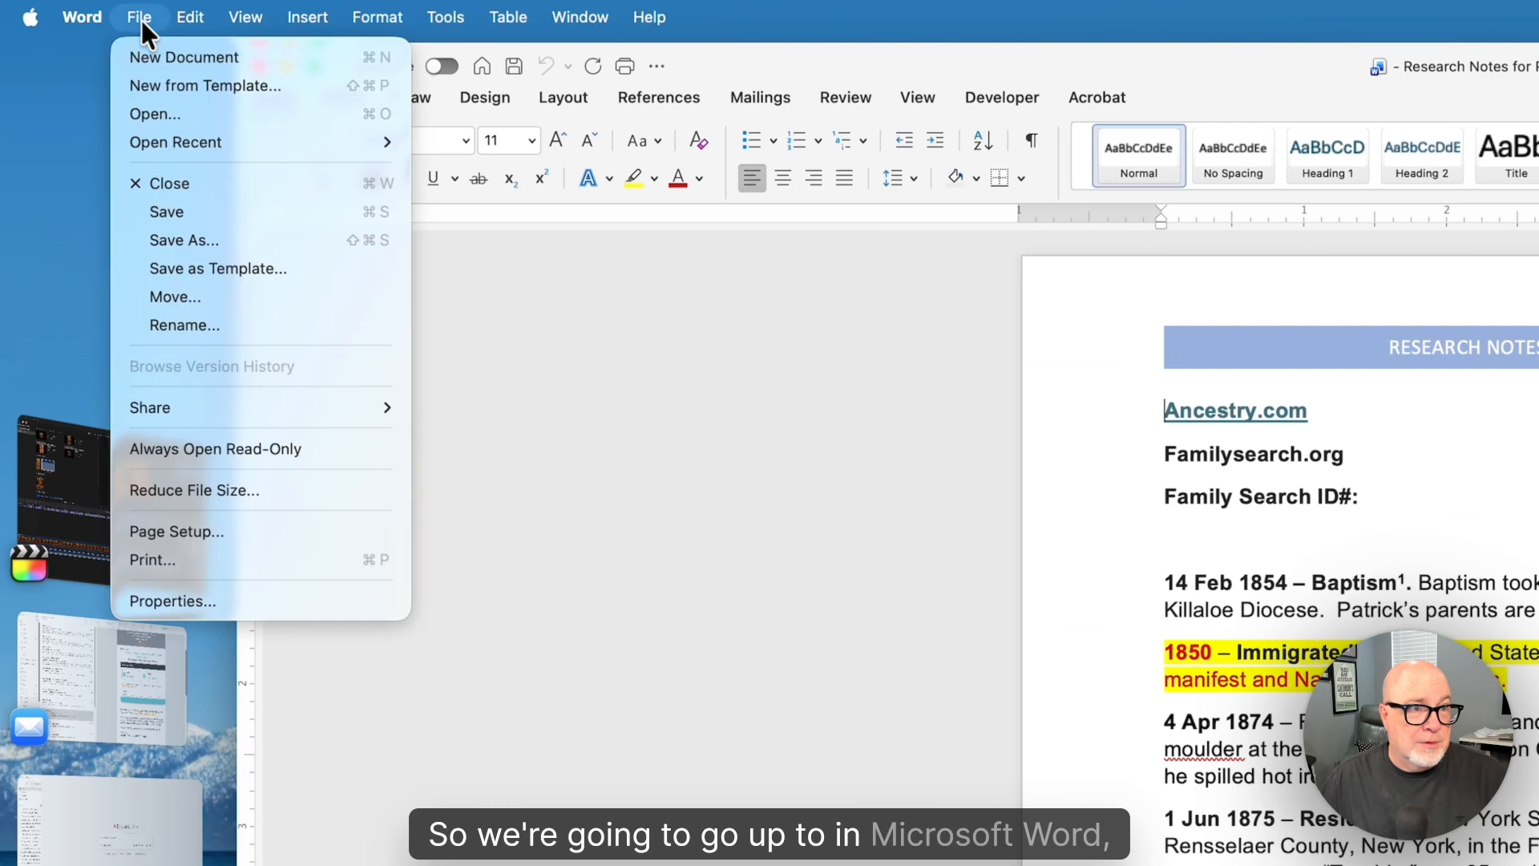
pyautogui.click(157, 56)
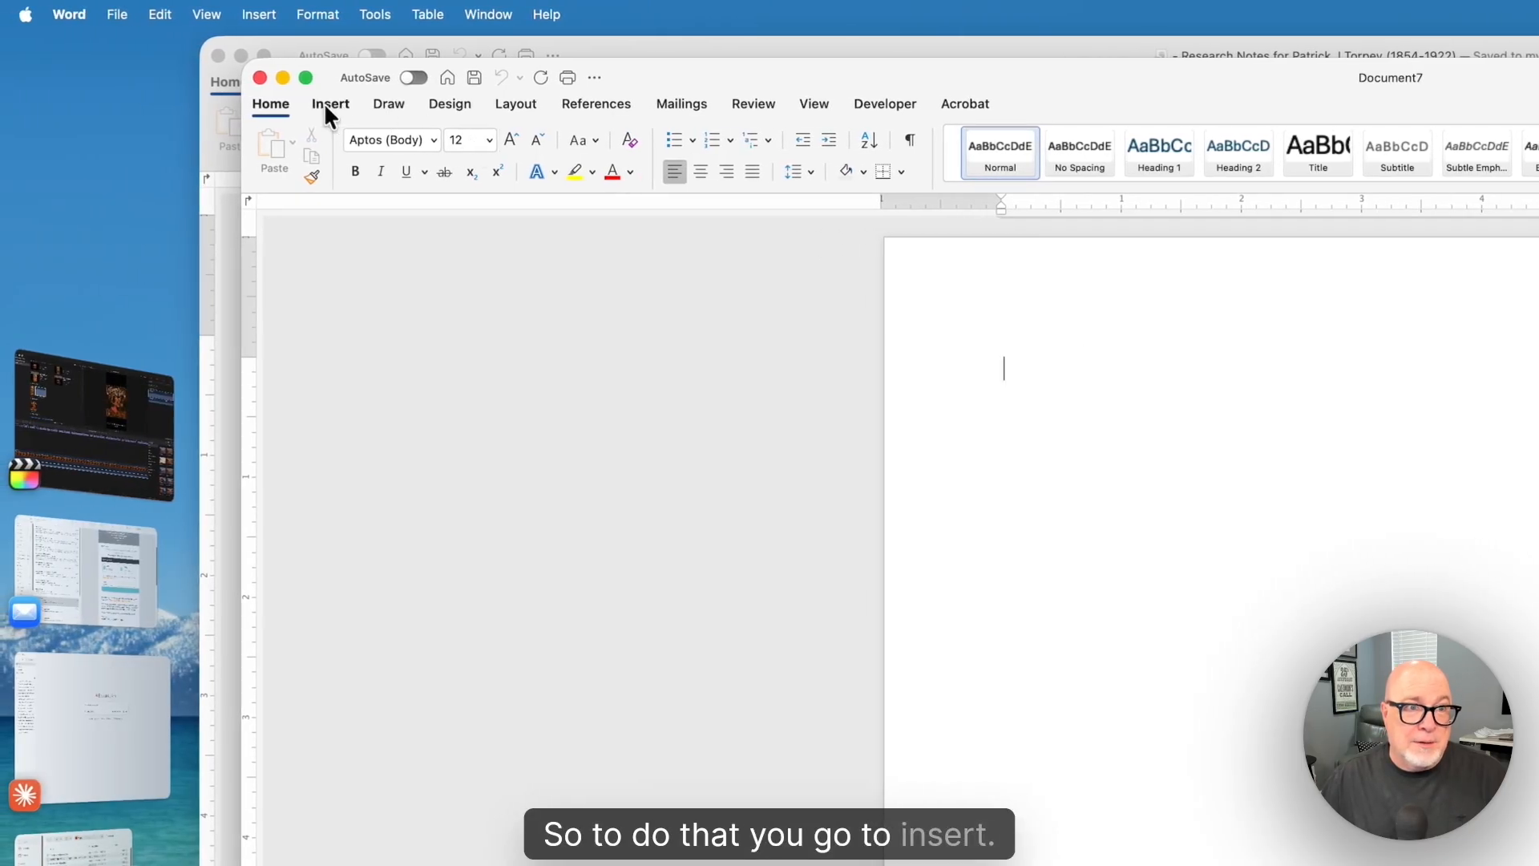
pyautogui.click(329, 104)
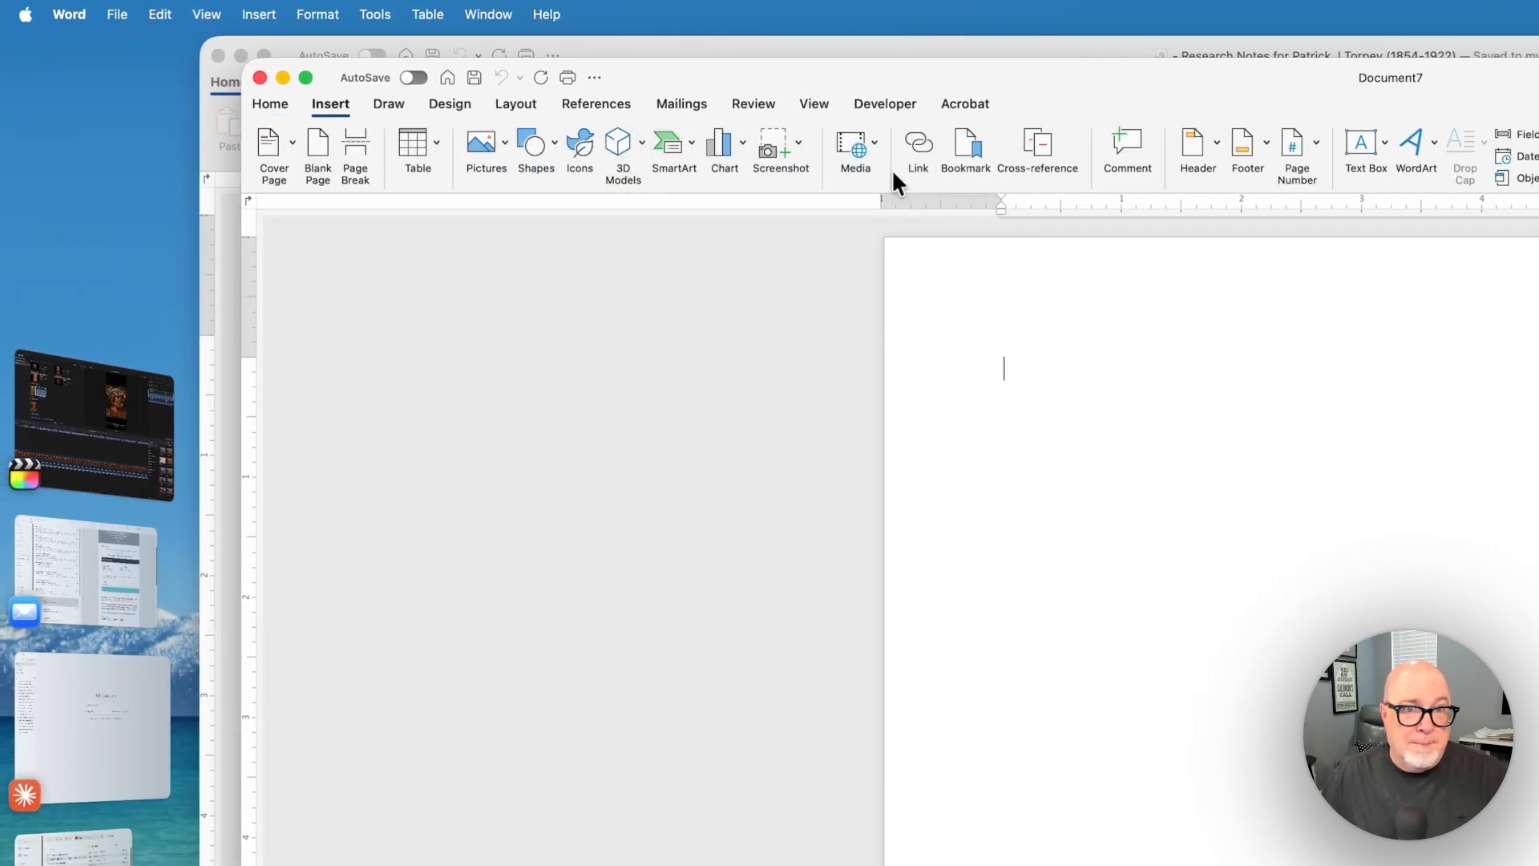
pyautogui.click(1195, 142)
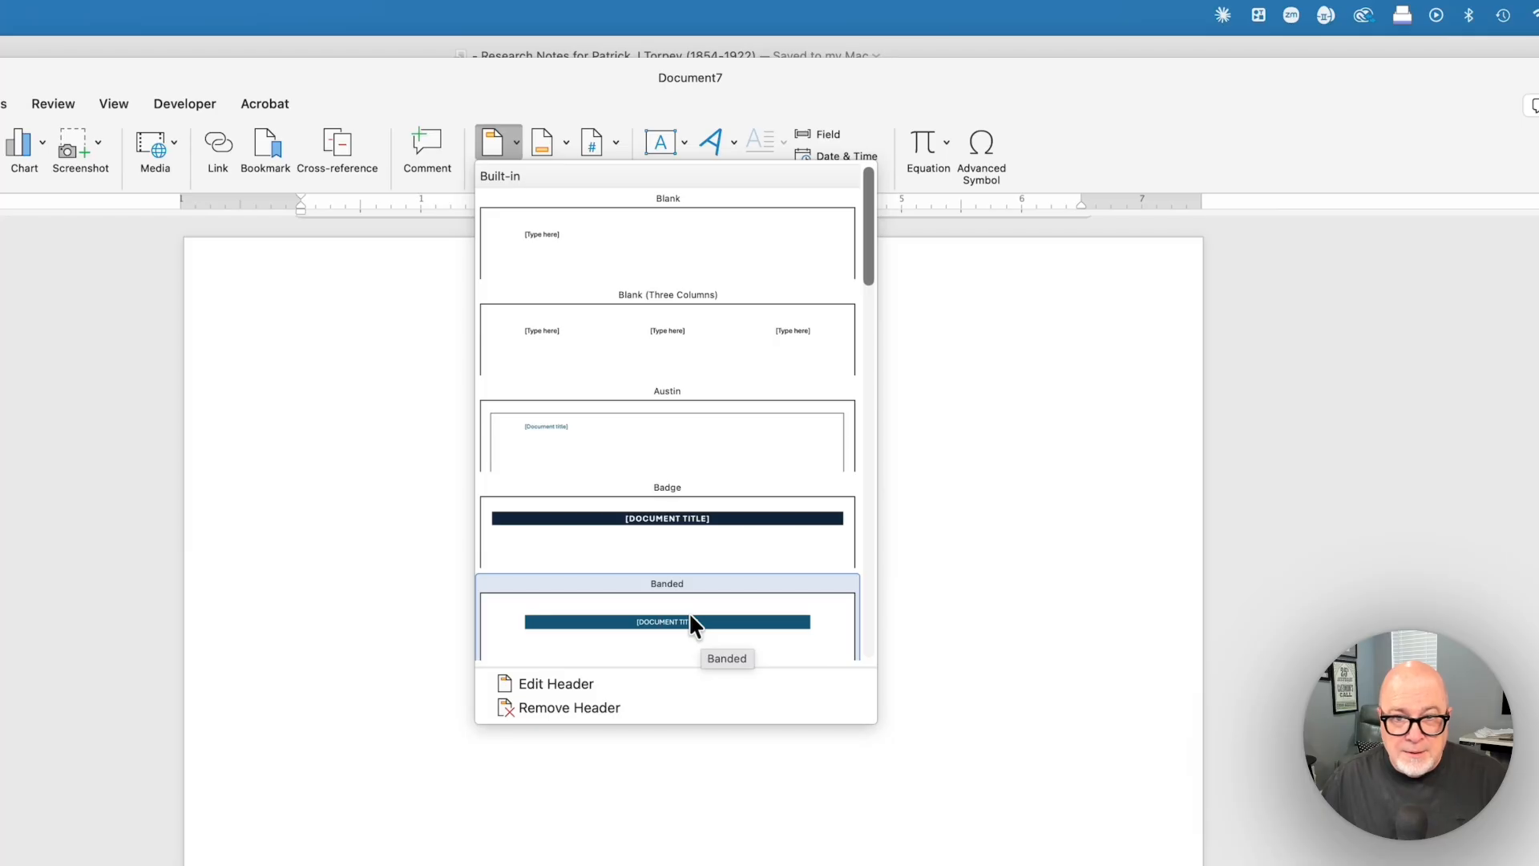
pyautogui.click(691, 614)
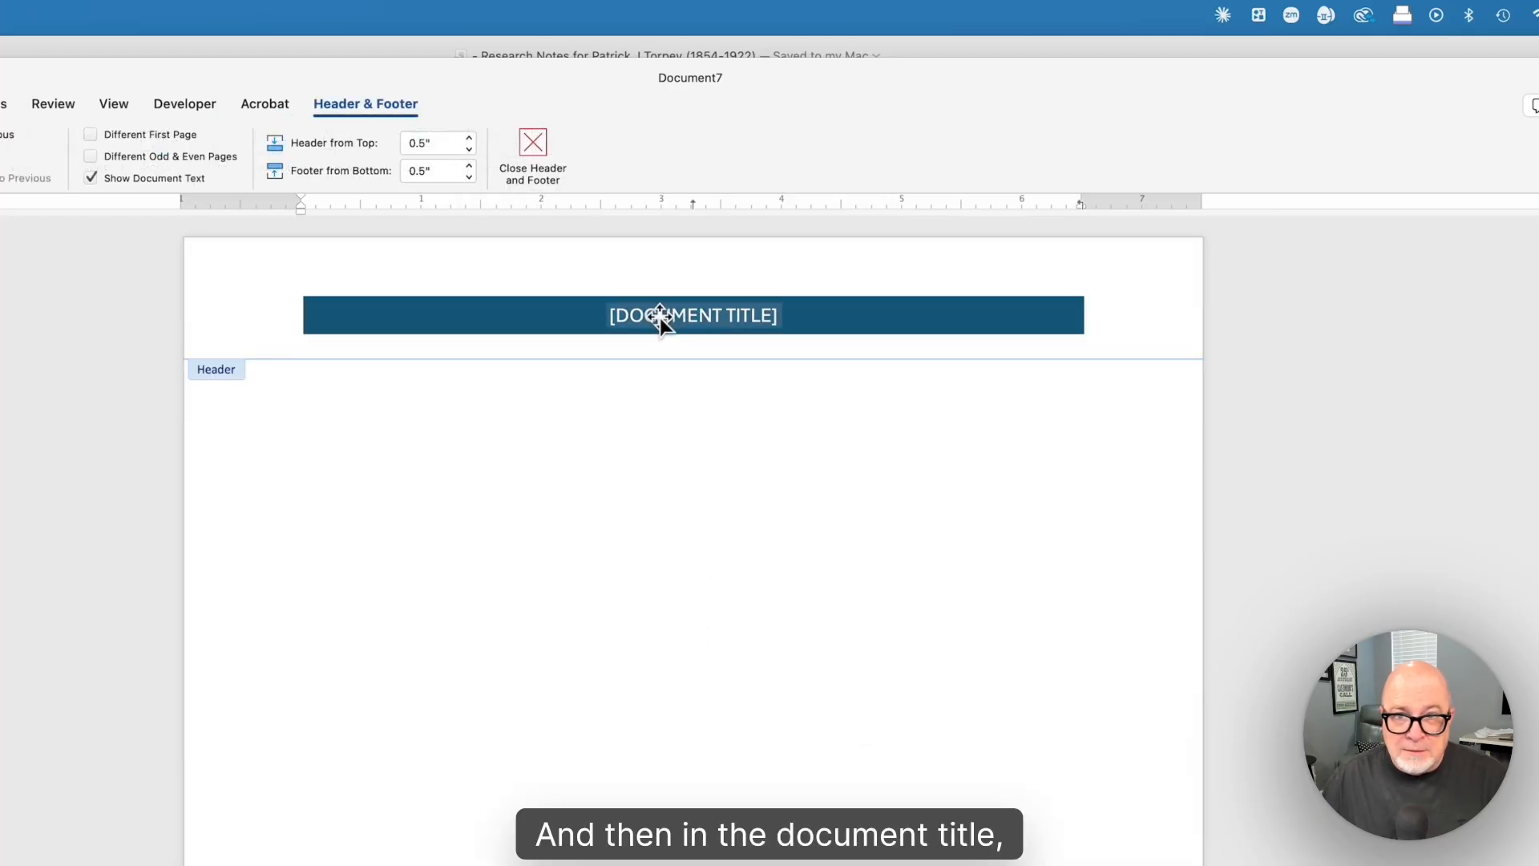
pyautogui.click(661, 317)
pyautogui.click(657, 315)
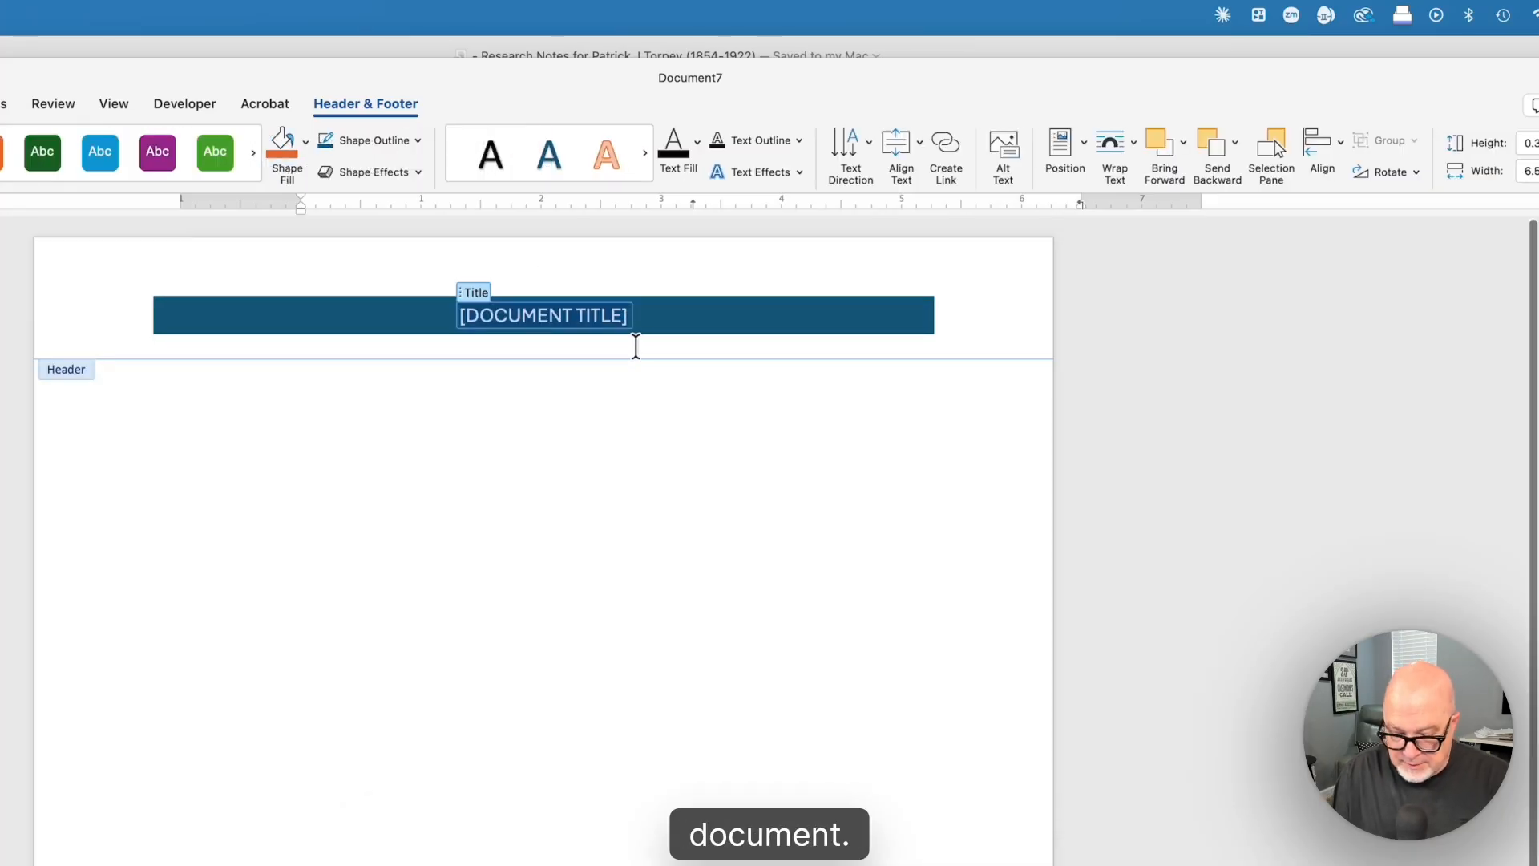
pyautogui.write('Patr')
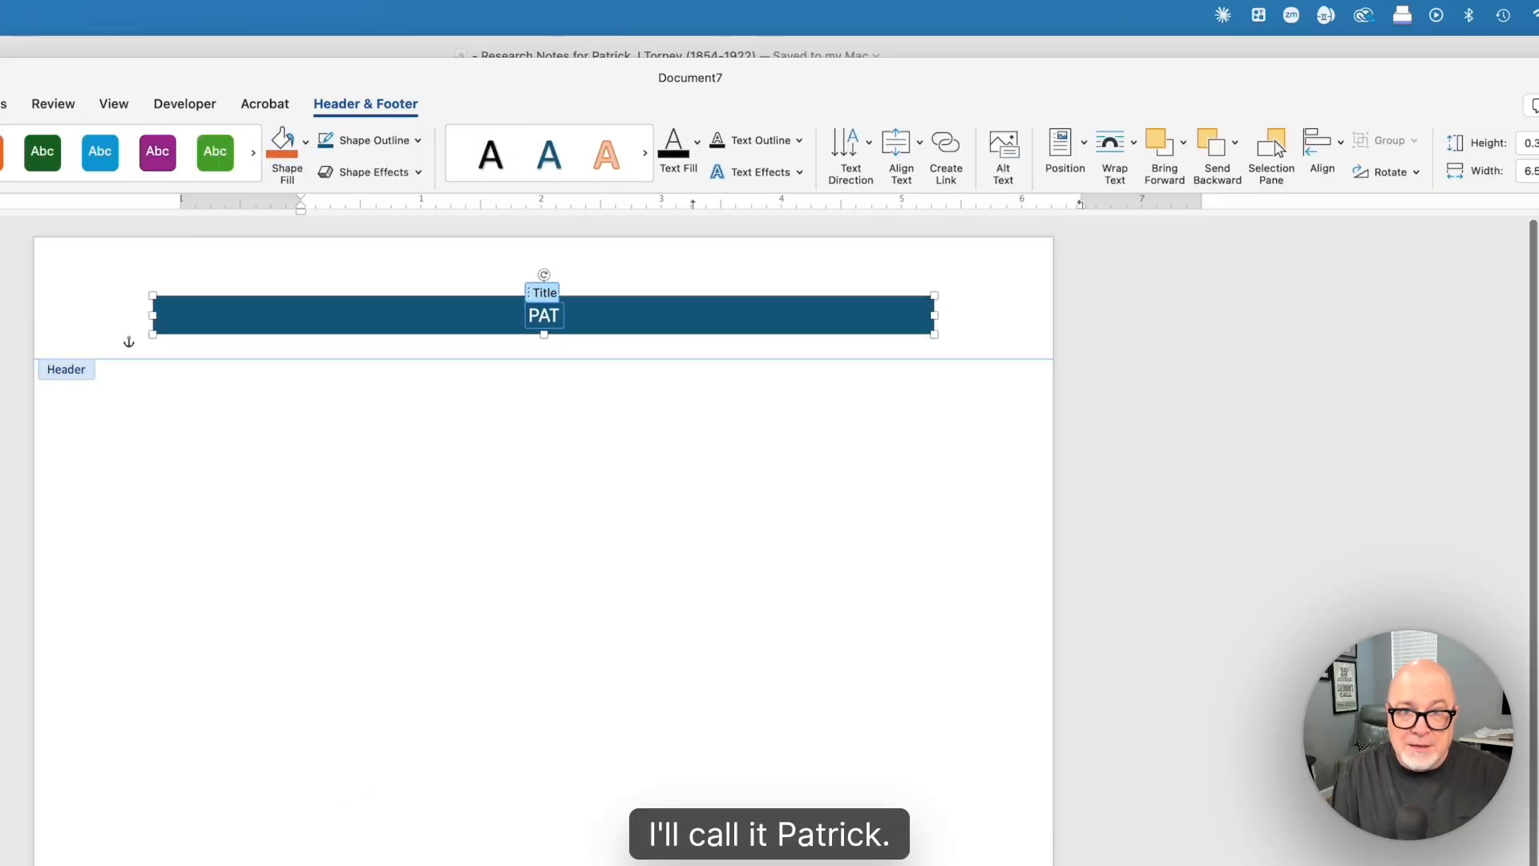
pyautogui.press('BackSpace')
pyautogui.press('BackSpace')
pyautogui.press('BackSpace')
pyautogui.press('BackSpace')
# Title the header "Research Notes for" plus the ancestor's full name and life years in parentheses, and return to the document body.
pyautogui.write('Rese')
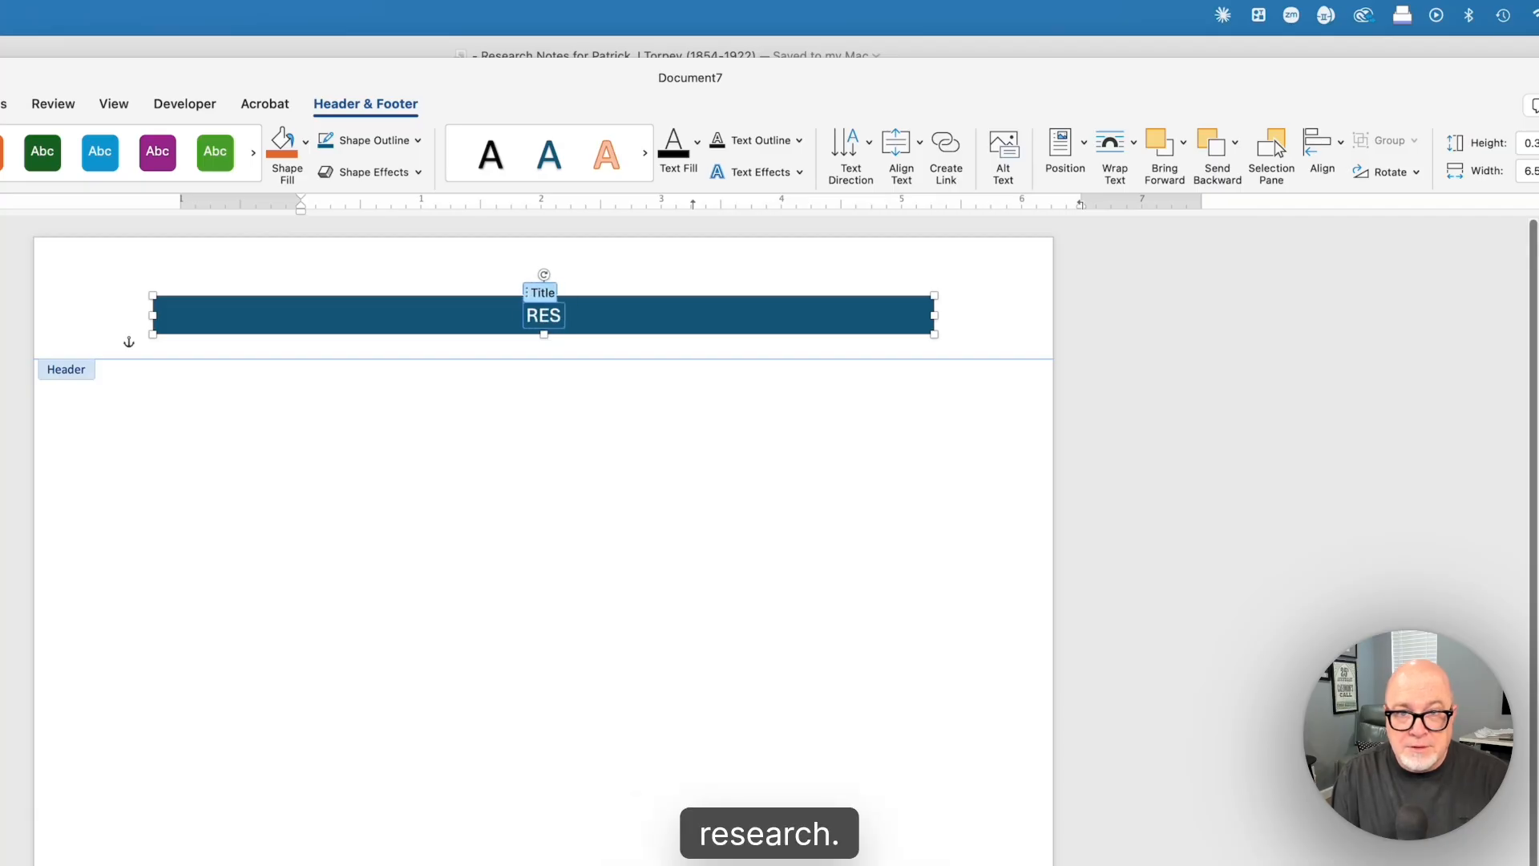
pyautogui.write('arch Notes for Pa')
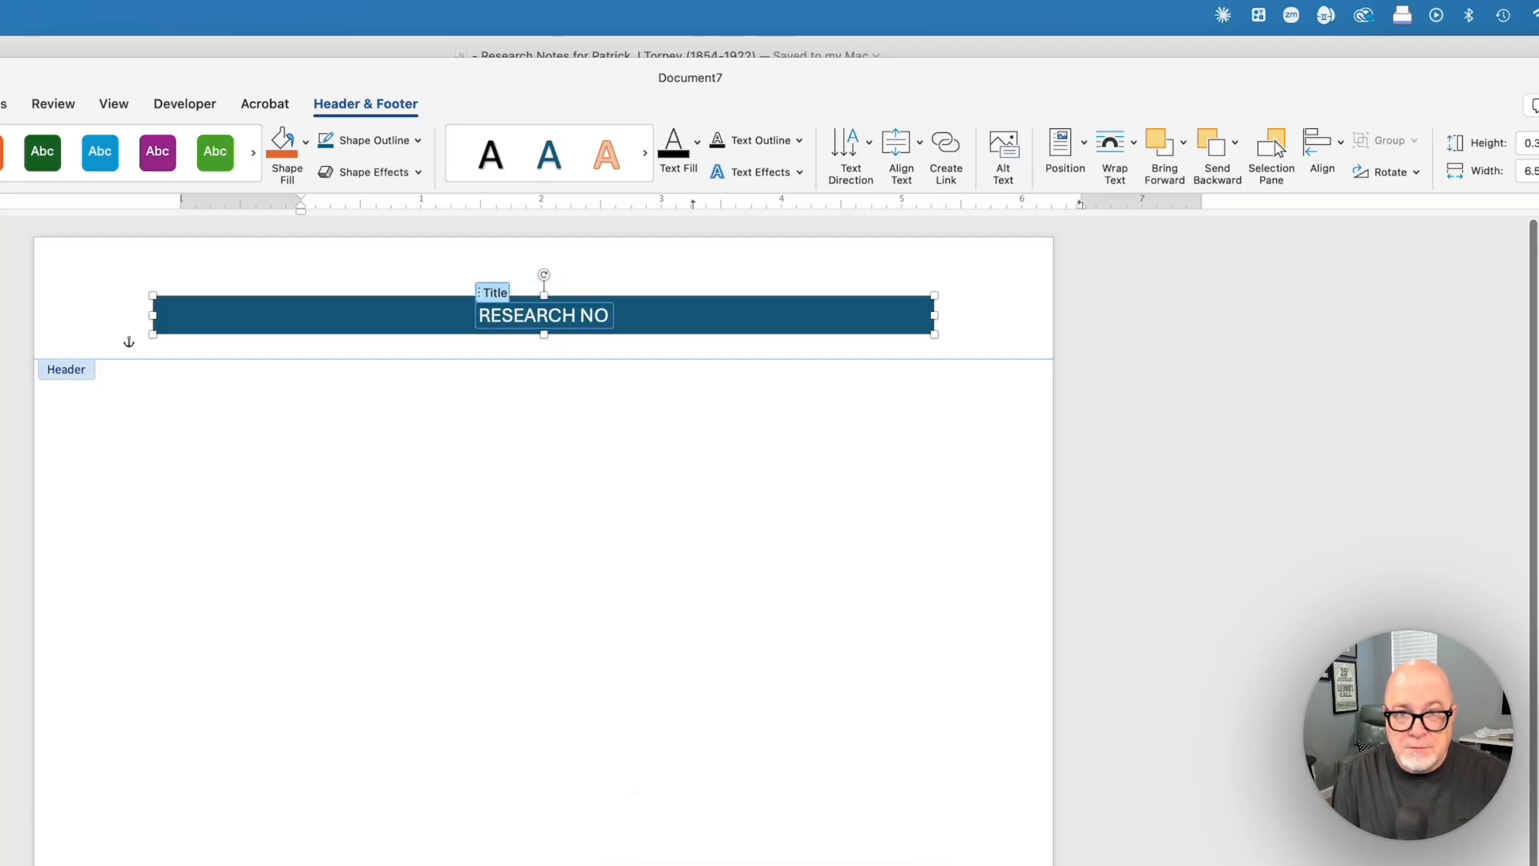
pyautogui.write('trick J Torp')
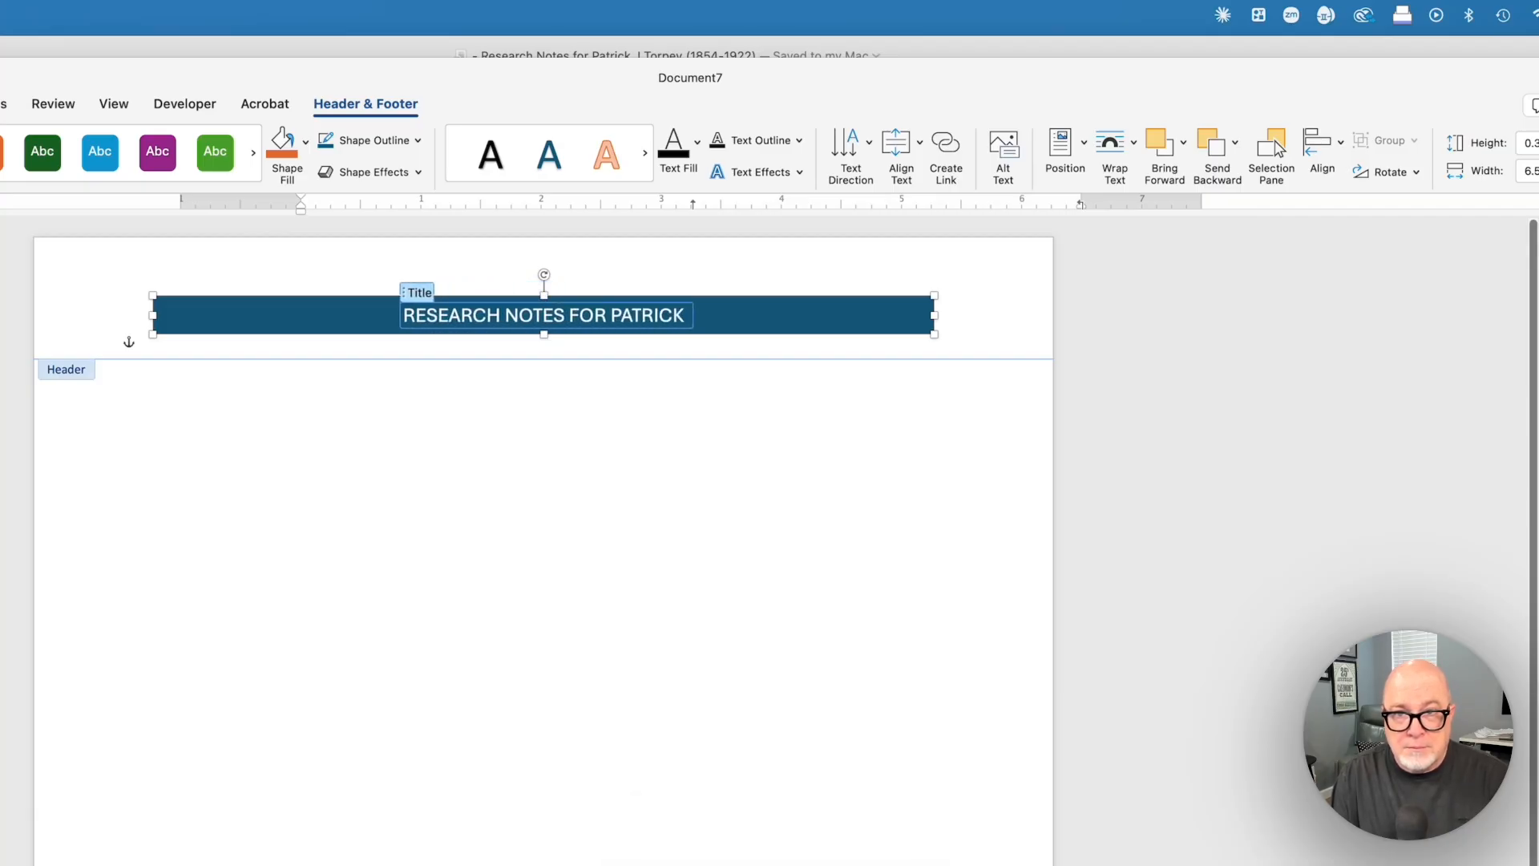
pyautogui.write('ey ')
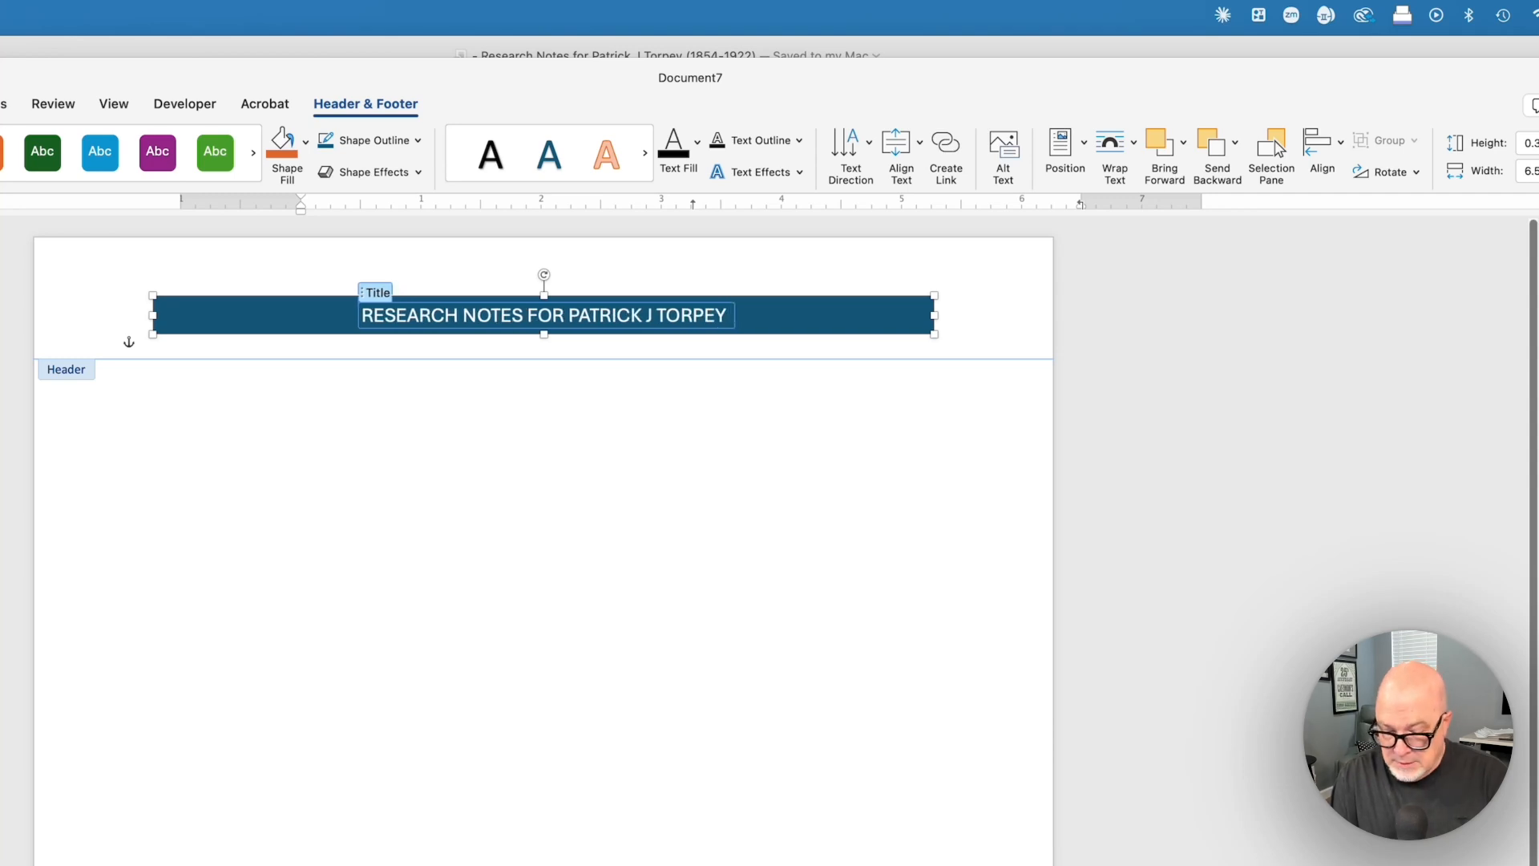
pyautogui.write('(1854-')
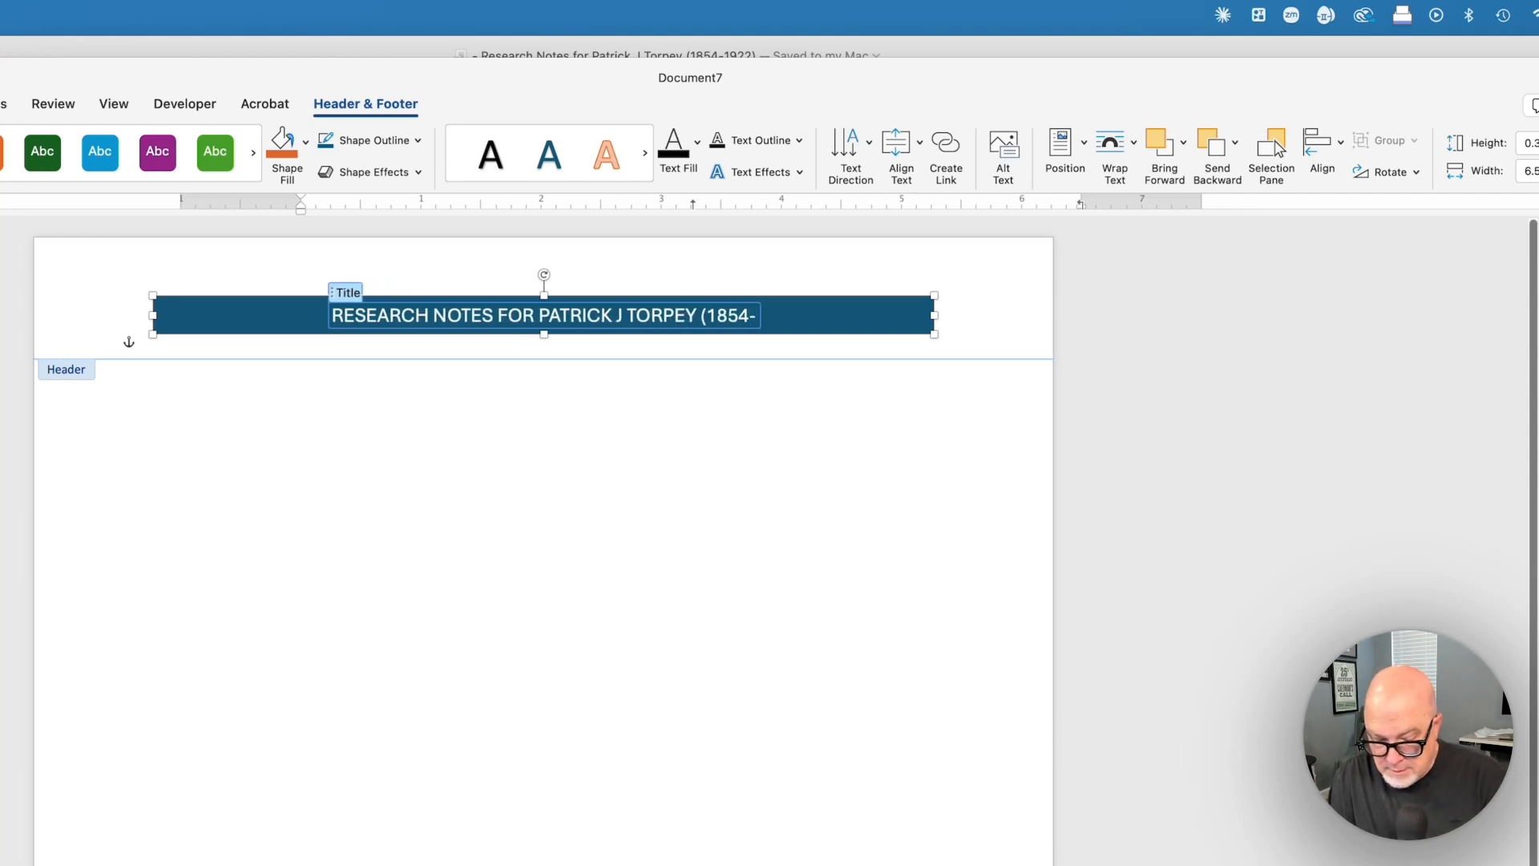
pyautogui.write('19220')
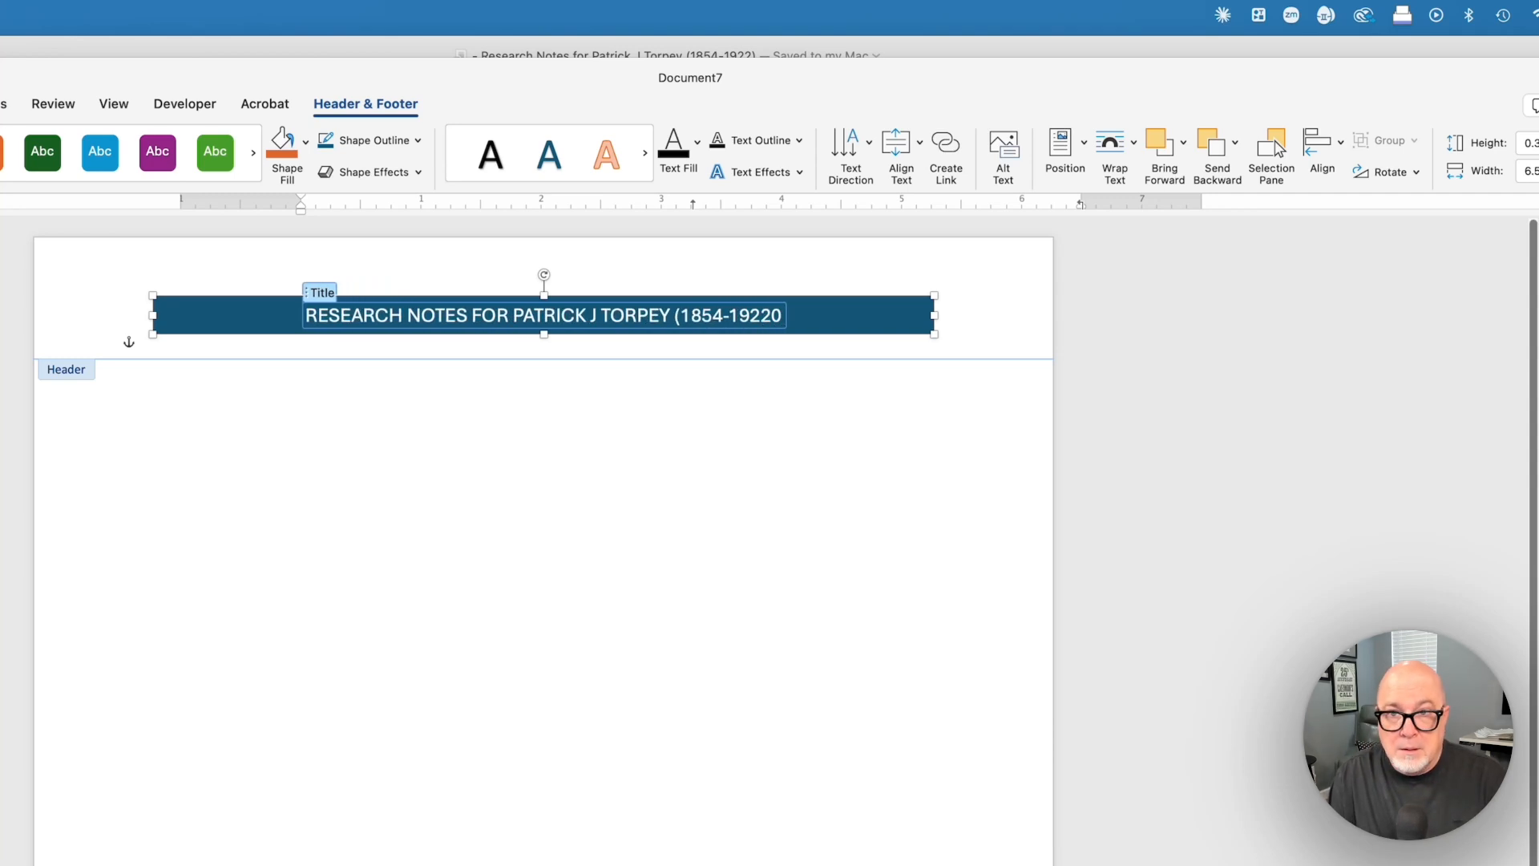
pyautogui.press('BackSpace')
pyautogui.write(')')
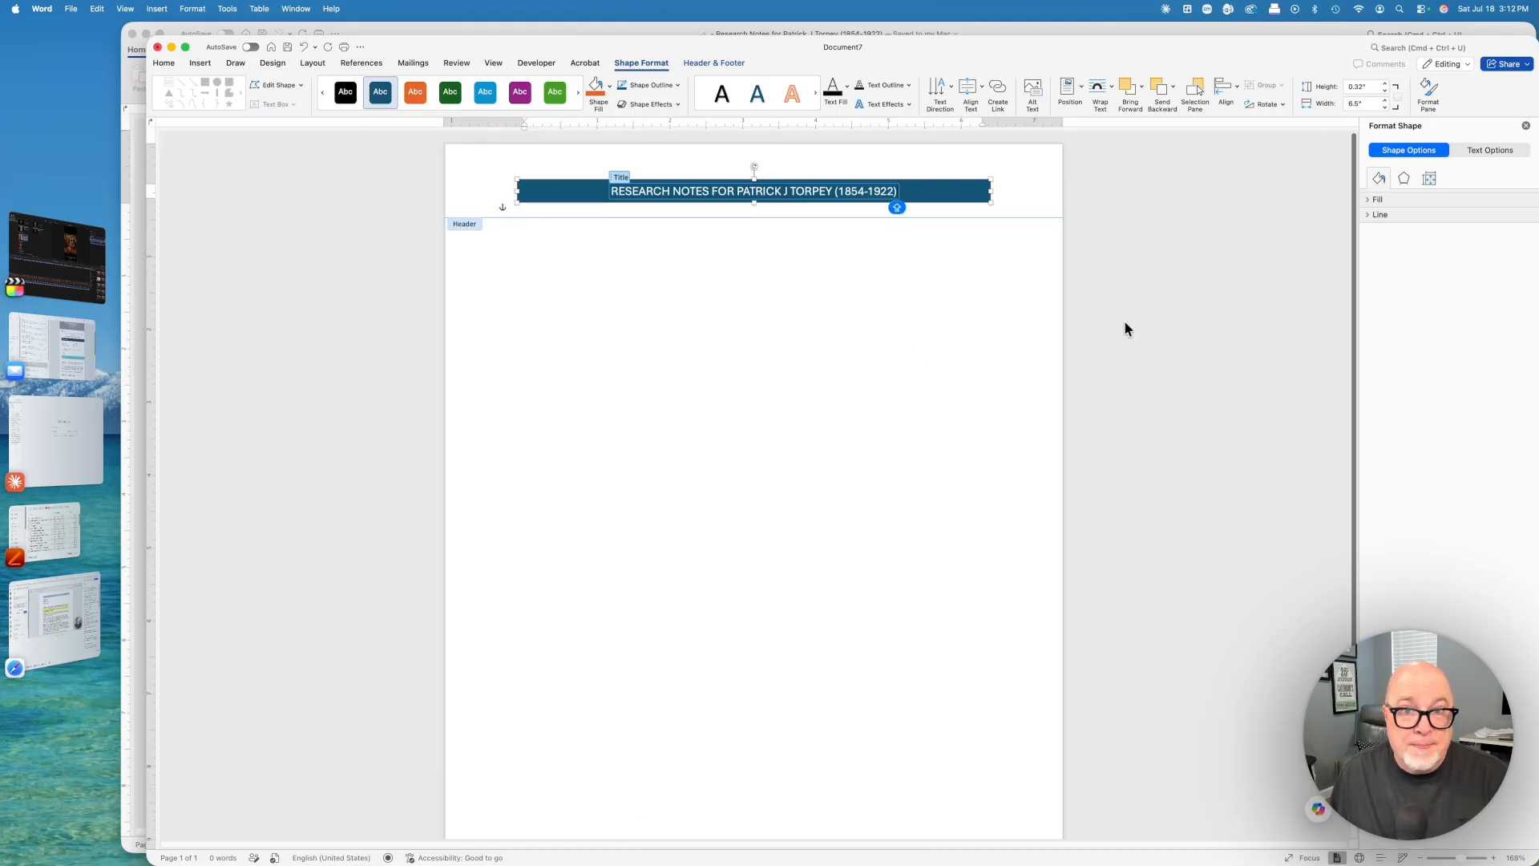
pyautogui.doubleClick(809, 366)
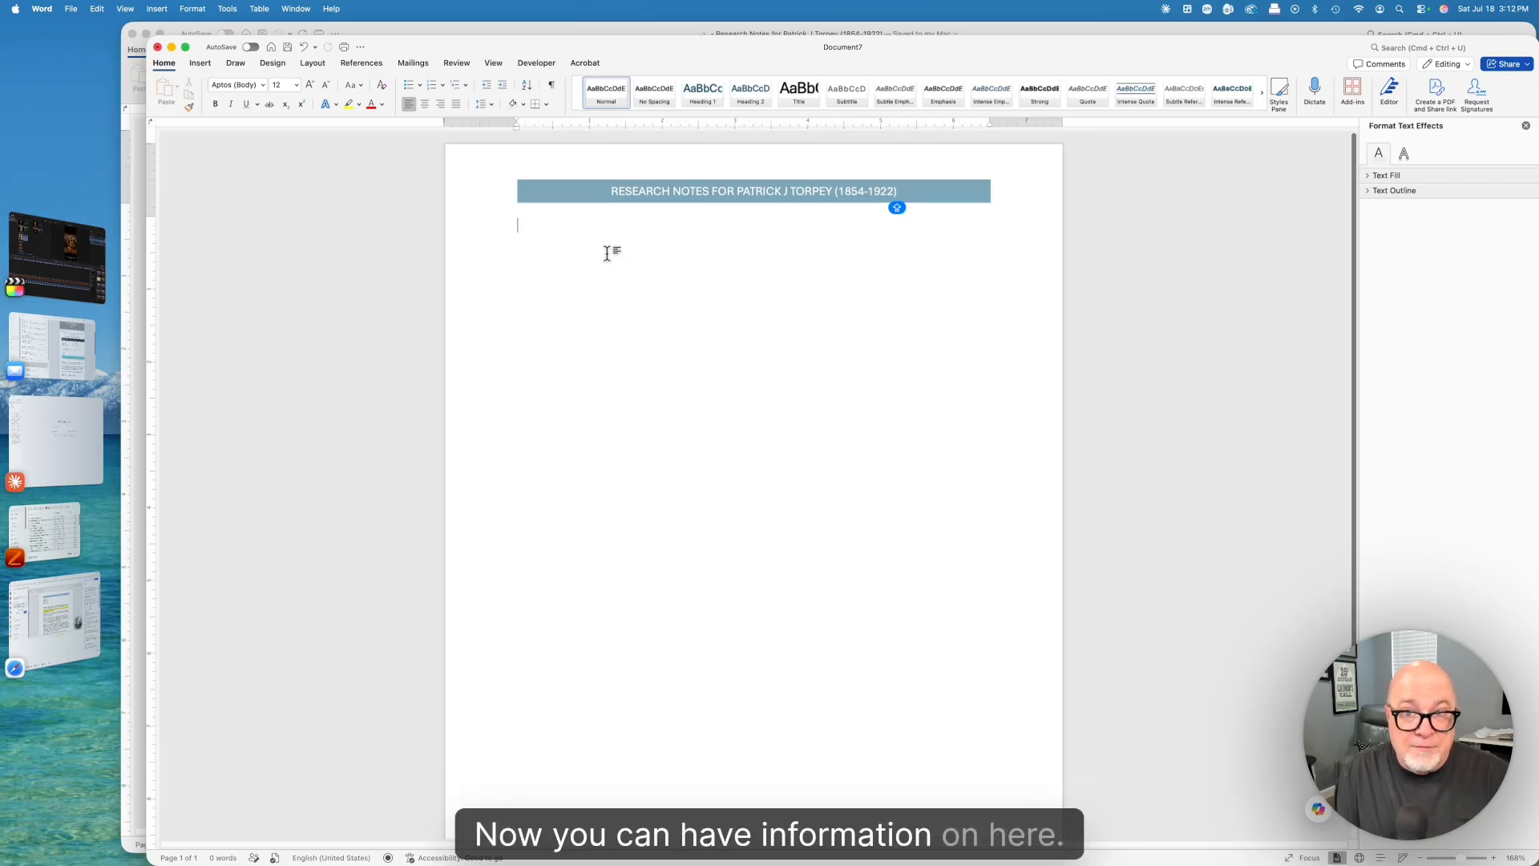
# Add the lines "ANCESTRY.COM" and "FAMILYSEARCH.ORG" at the start of the body, followed by a blank line.
pyautogui.write('C')
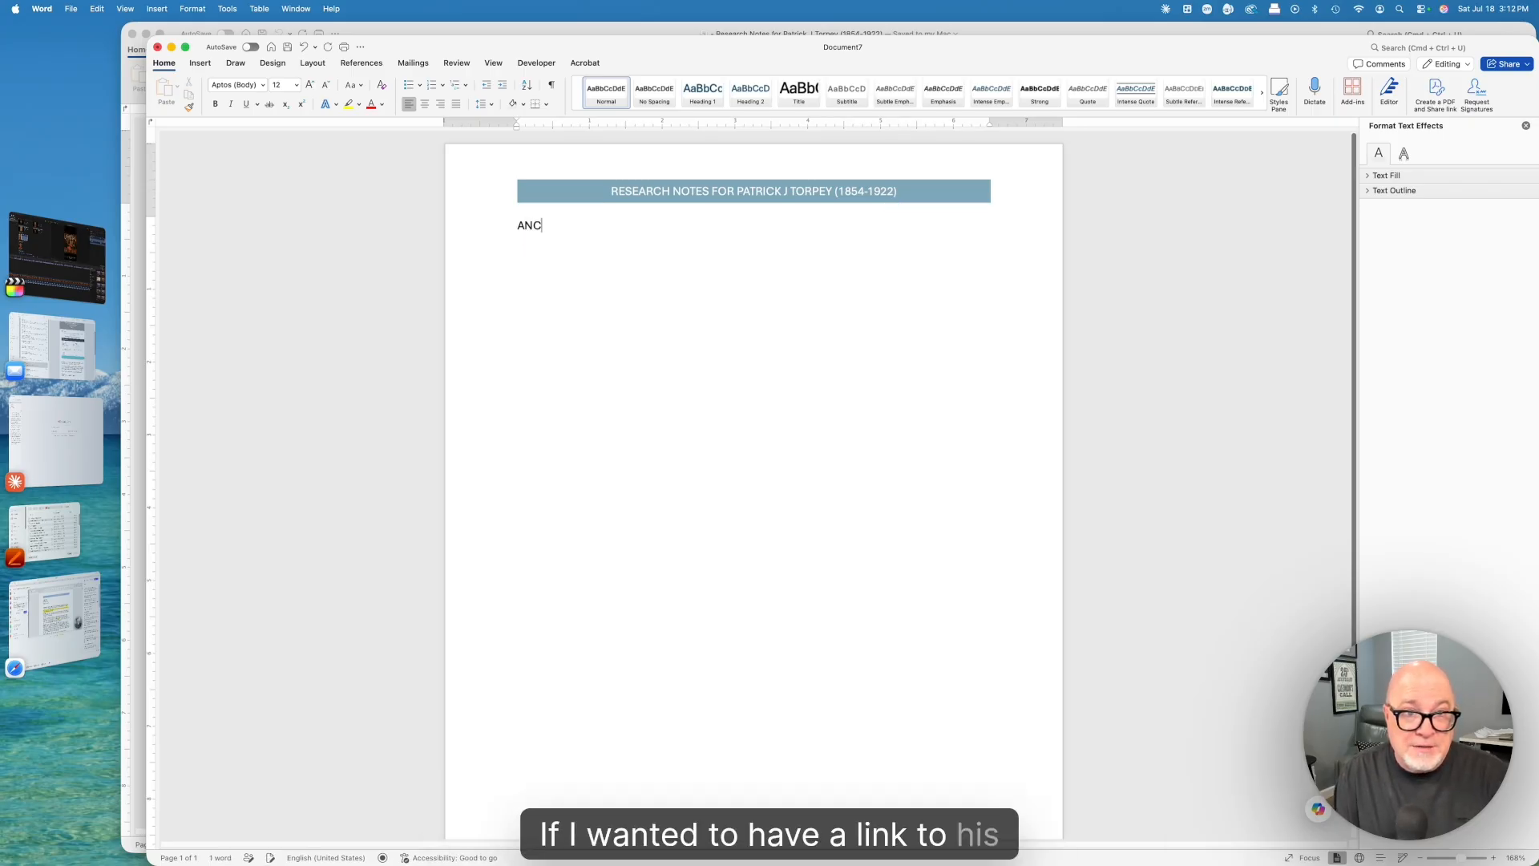
pyautogui.write('ESTRY.C')
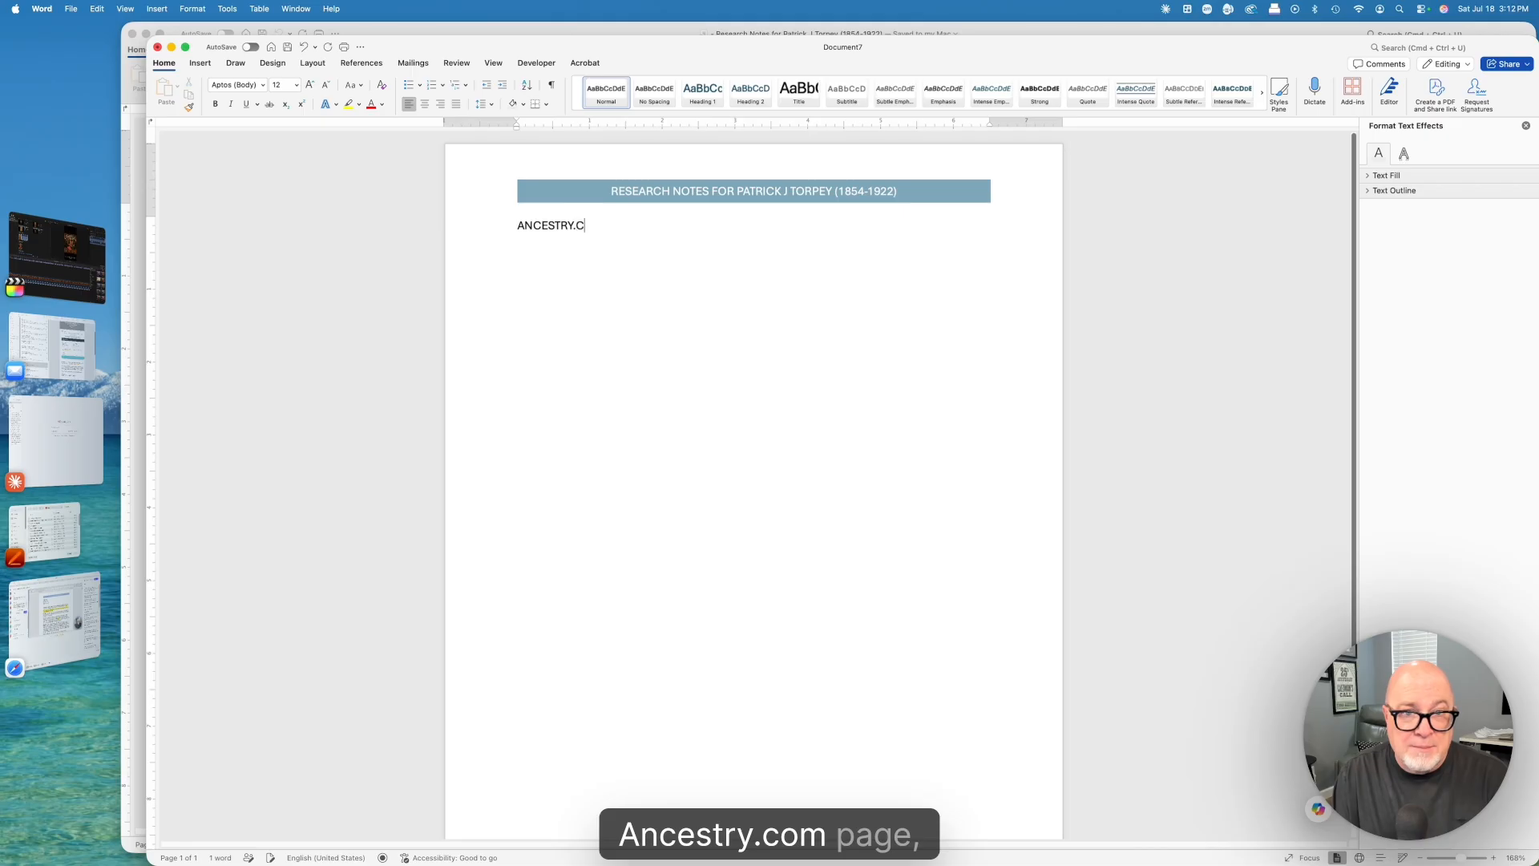
pyautogui.write('OM')
pyautogui.press('Return')
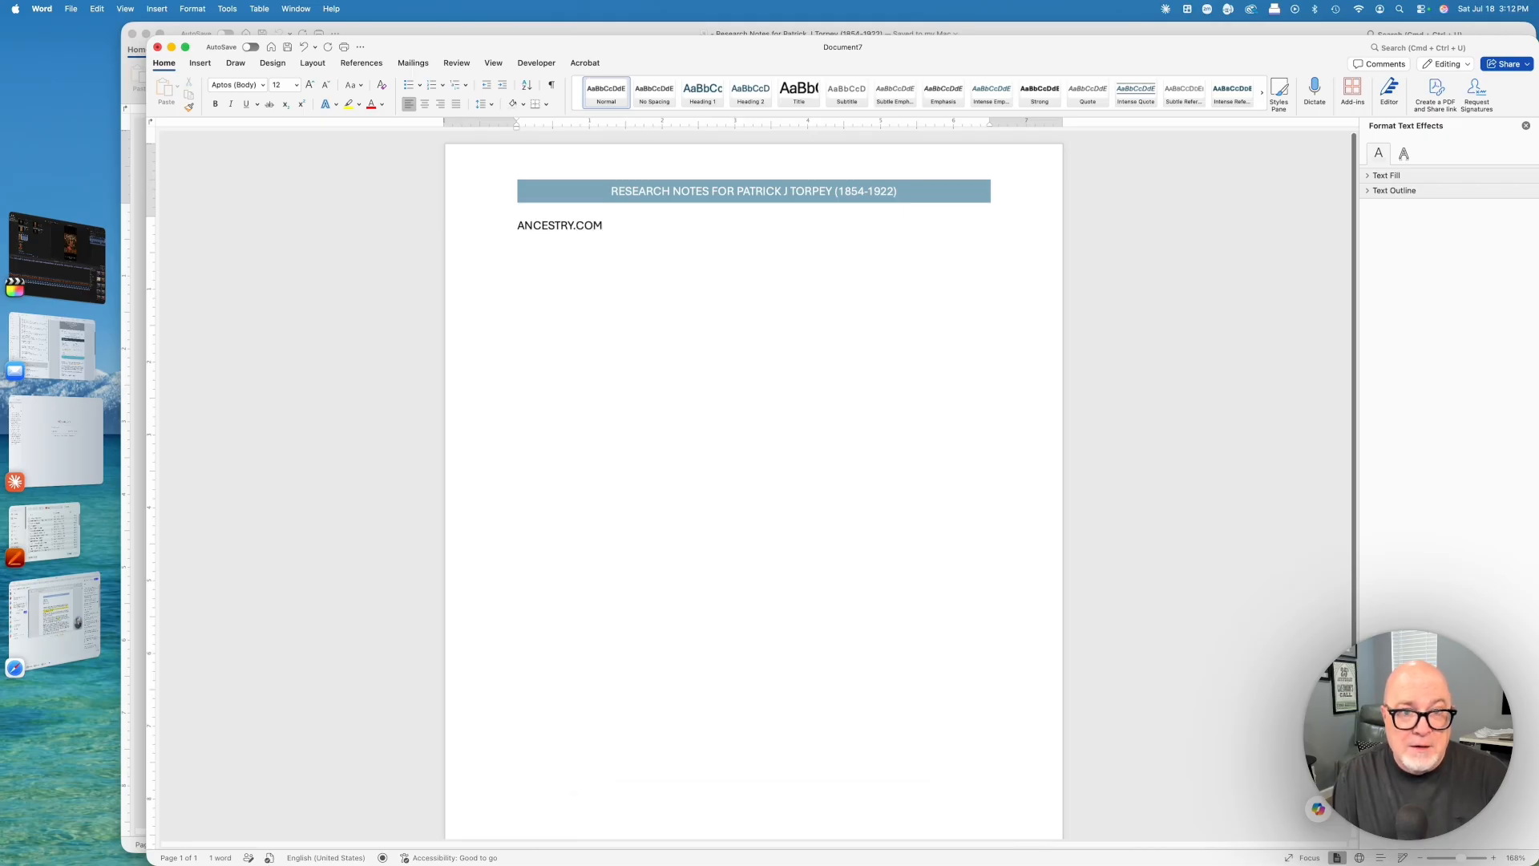
pyautogui.write('FAMILY')
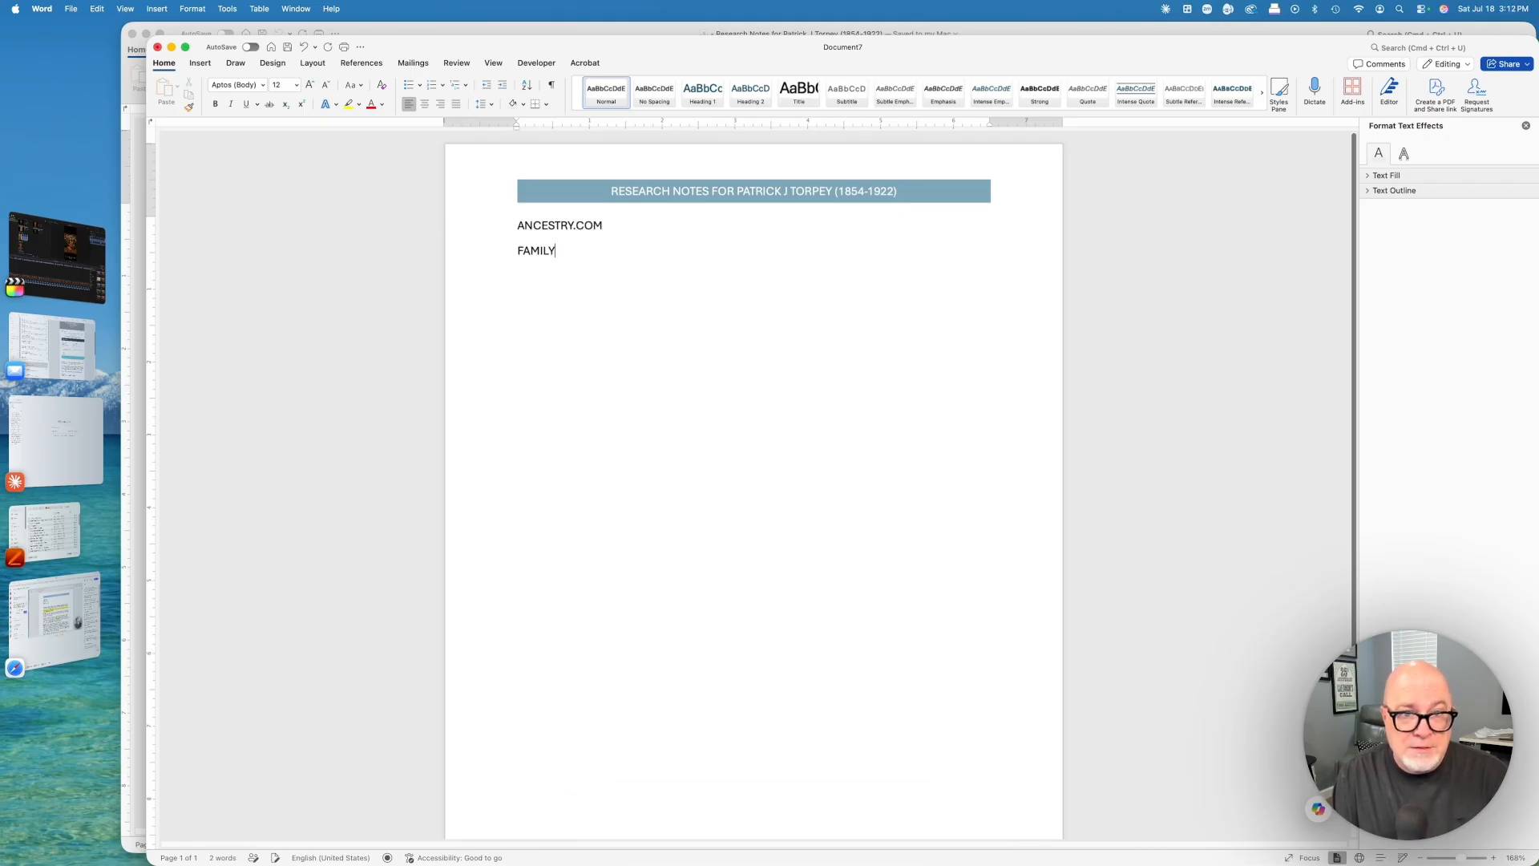
pyautogui.write('SEARCH.')
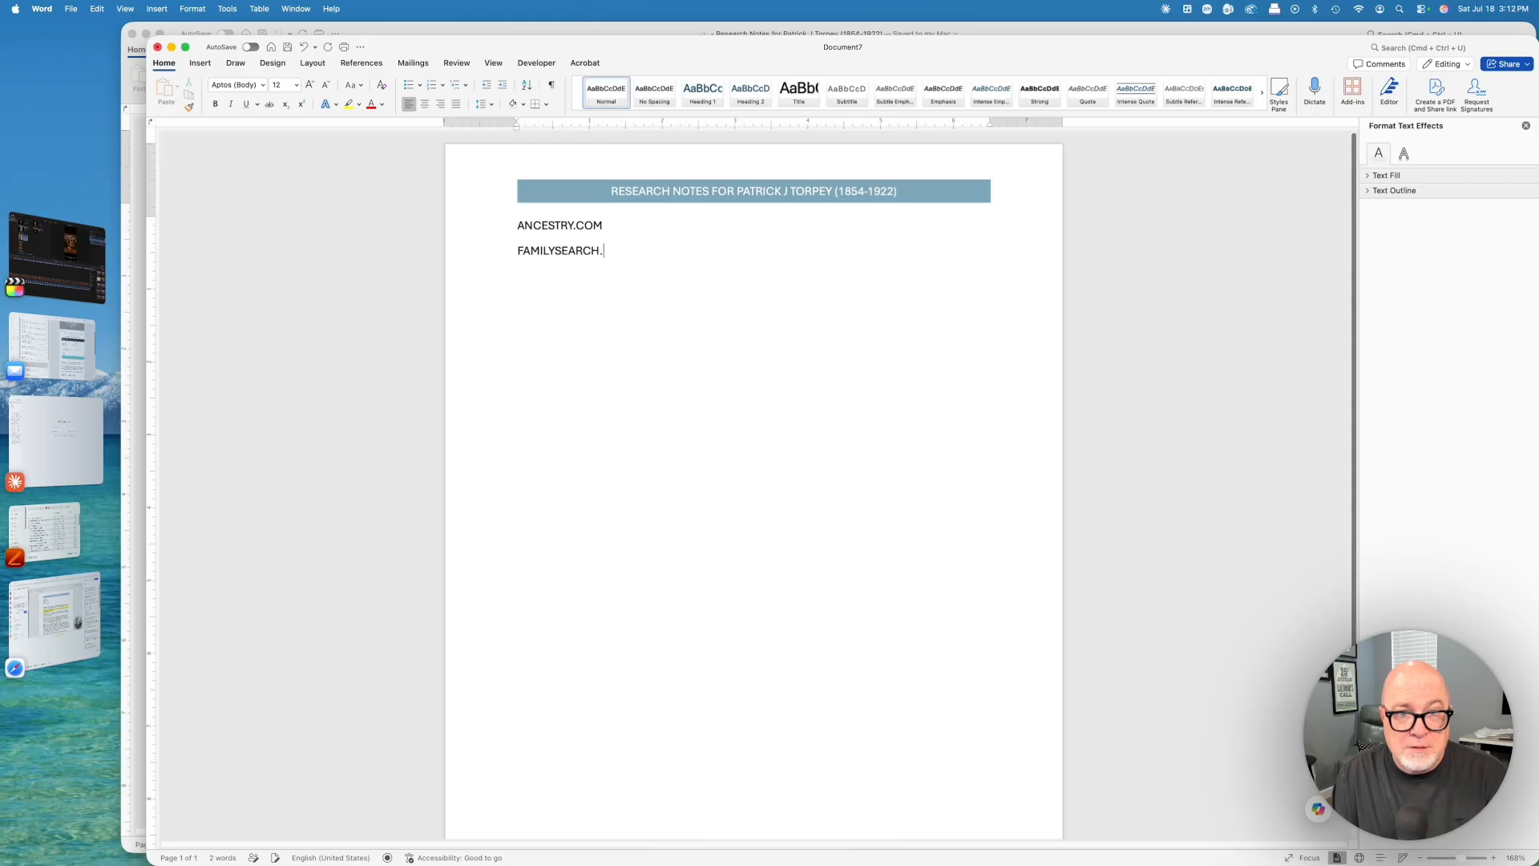
pyautogui.press('Return')
pyautogui.press('Return')
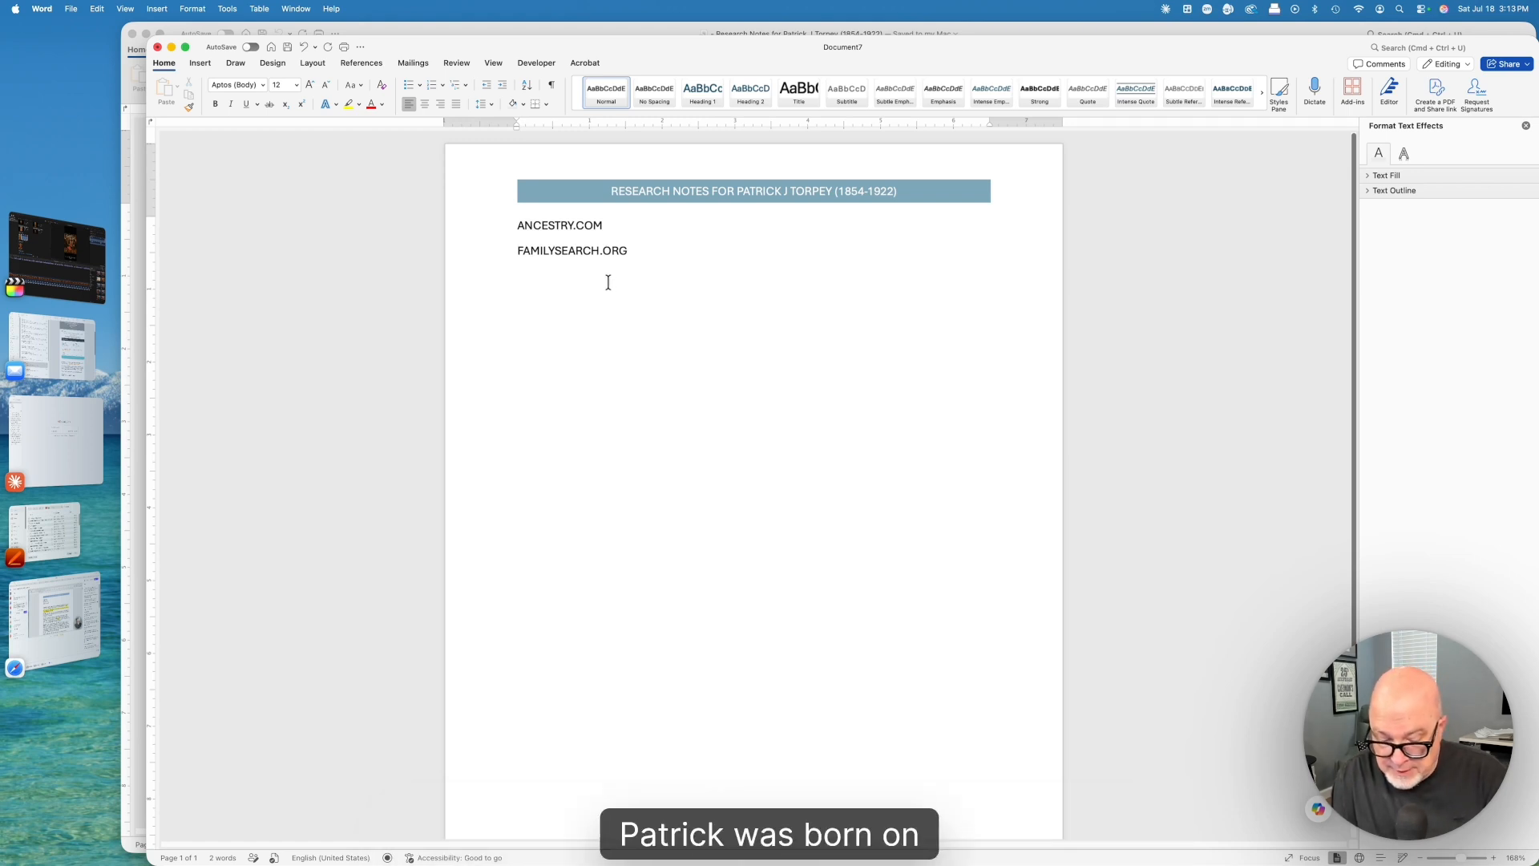
# Start the first timeline entry below the website lines with the ancestor's birth date followed by a tab.
pyautogui.write('14-Fe')
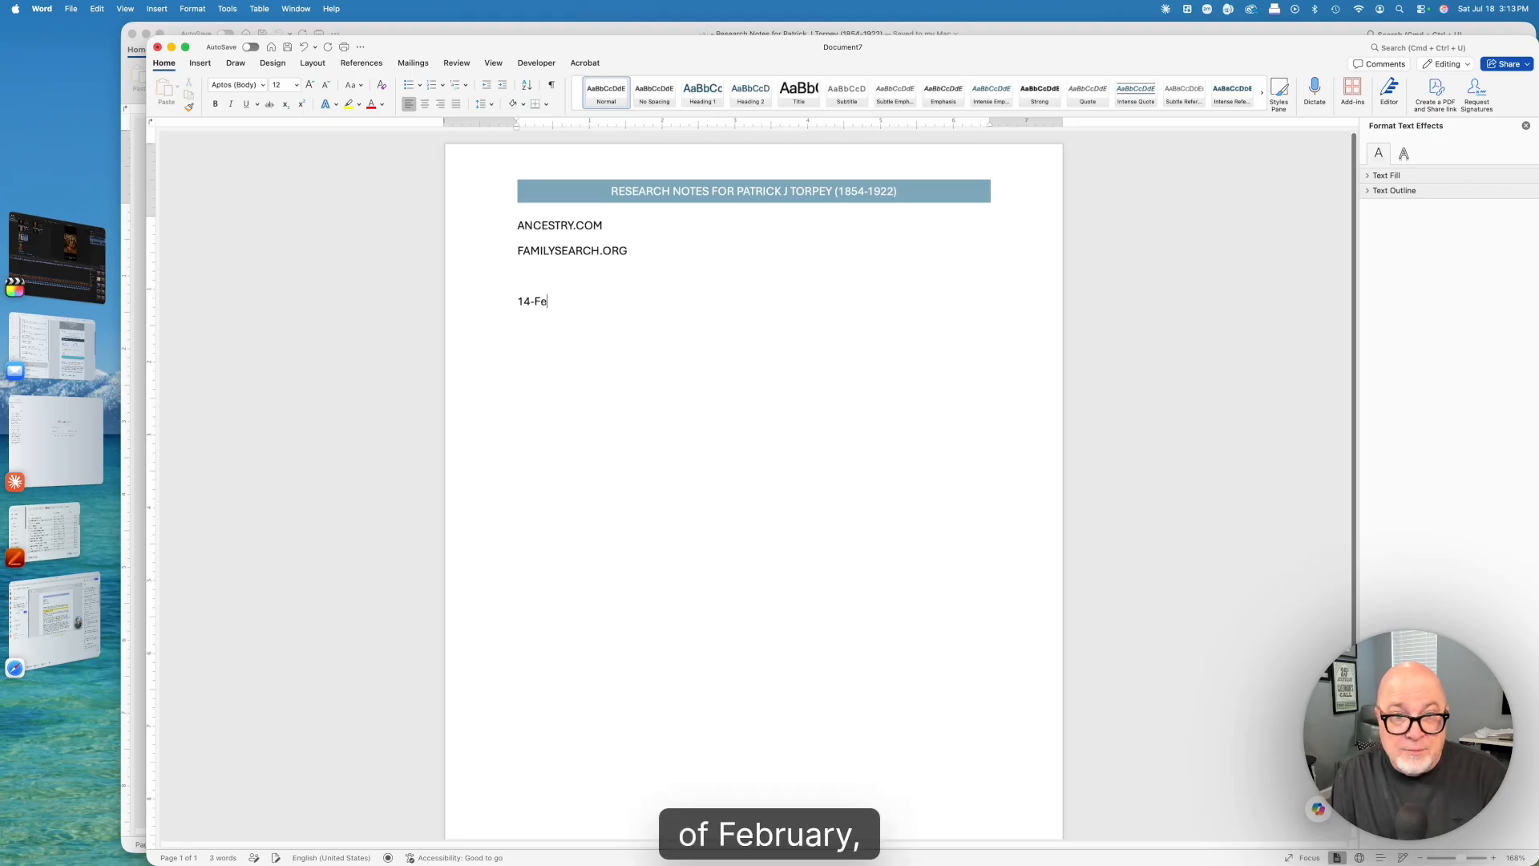
pyautogui.write('b 1854')
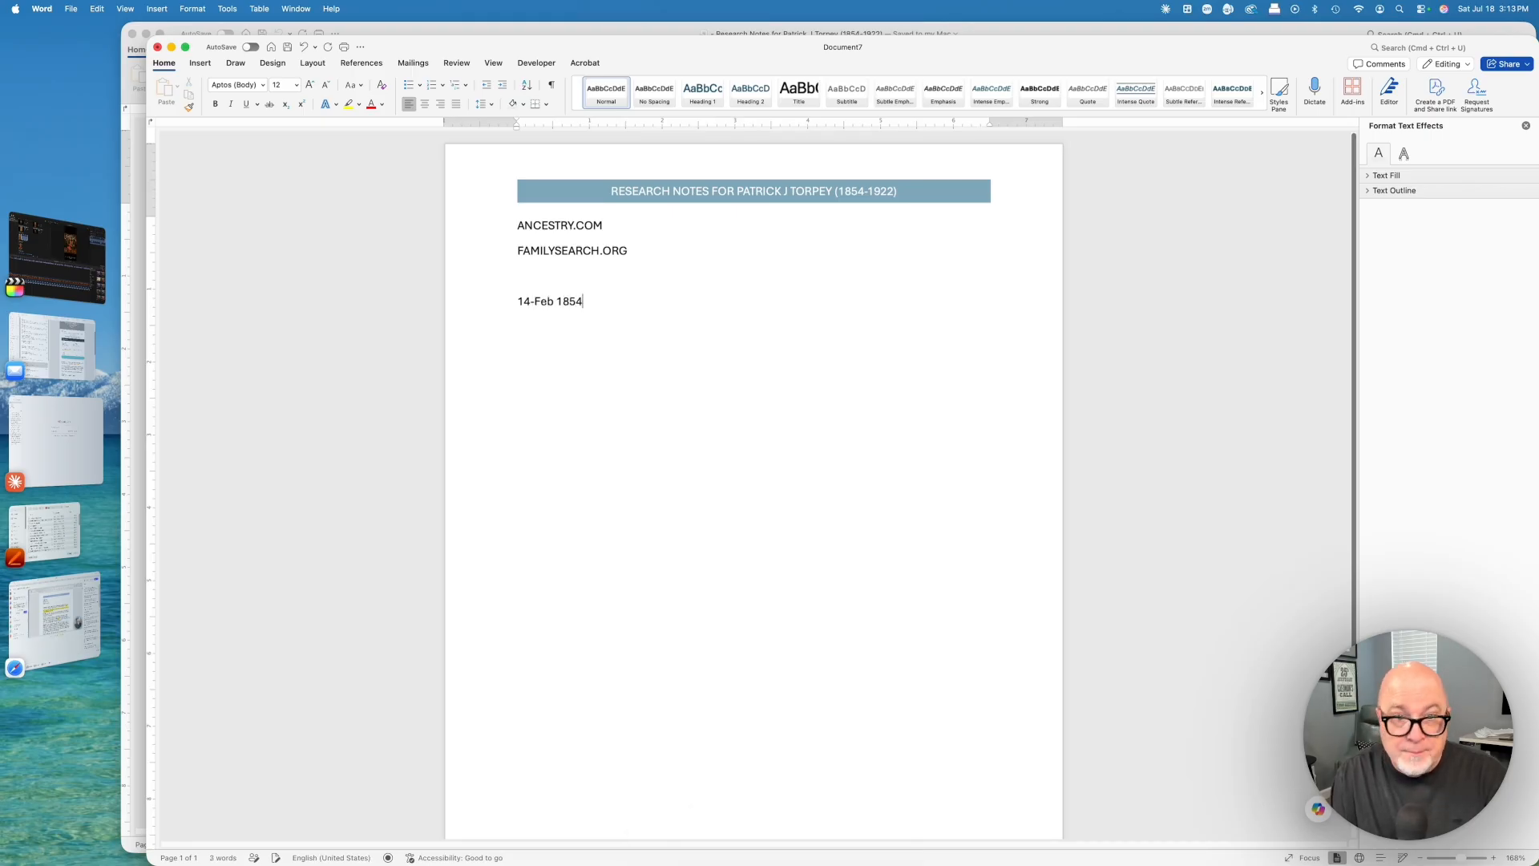
pyautogui.press('Tab')
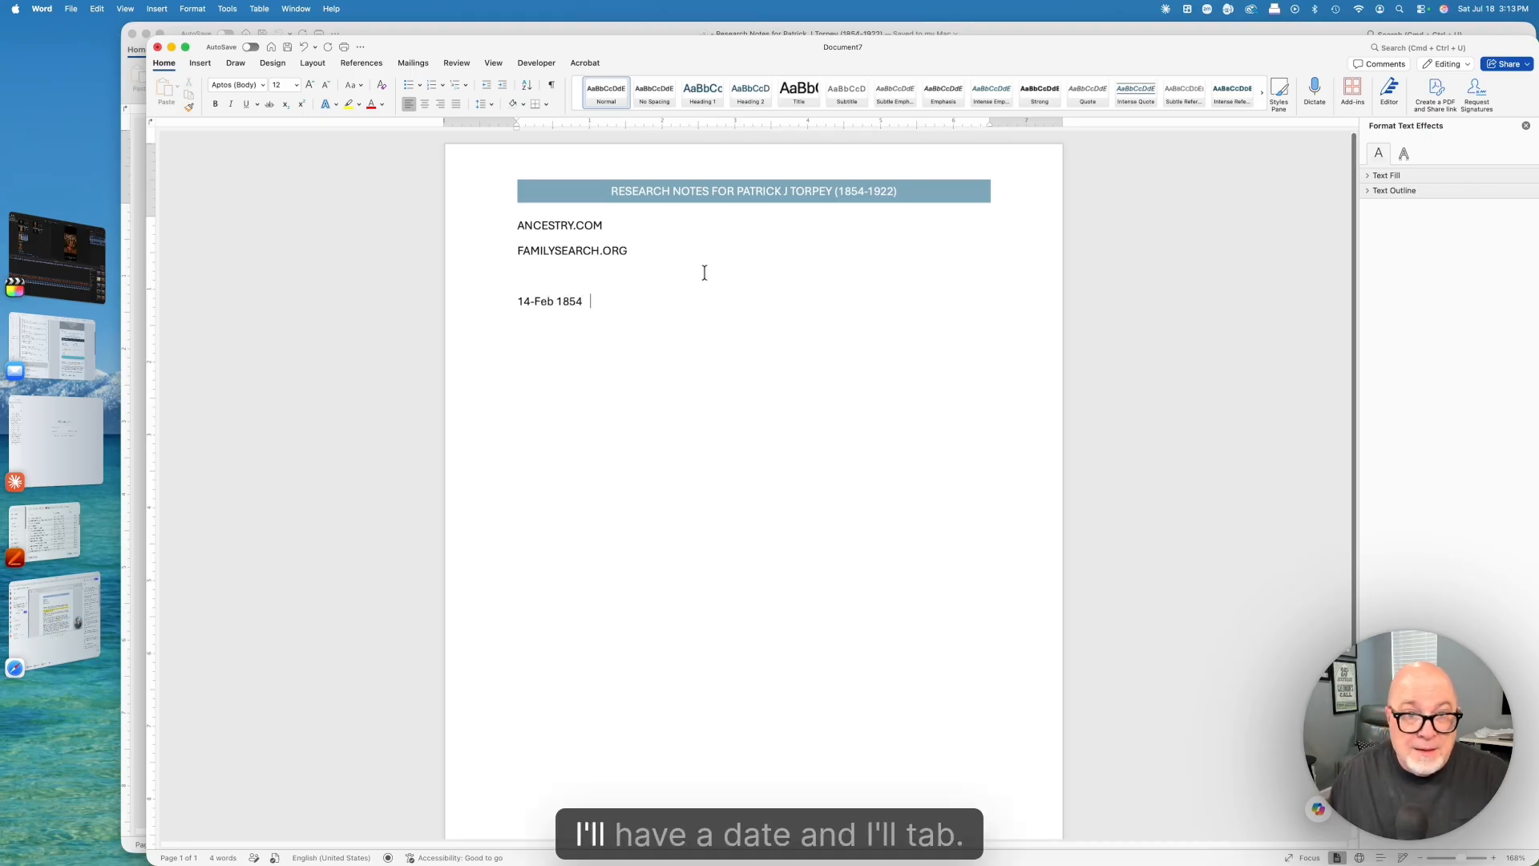
# Give the dated timeline entry a 1.5-inch hanging indent and enter the placeholder text "xxxxx" after its date.
pyautogui.moveTo(515, 300); pyautogui.dragTo(618, 316)
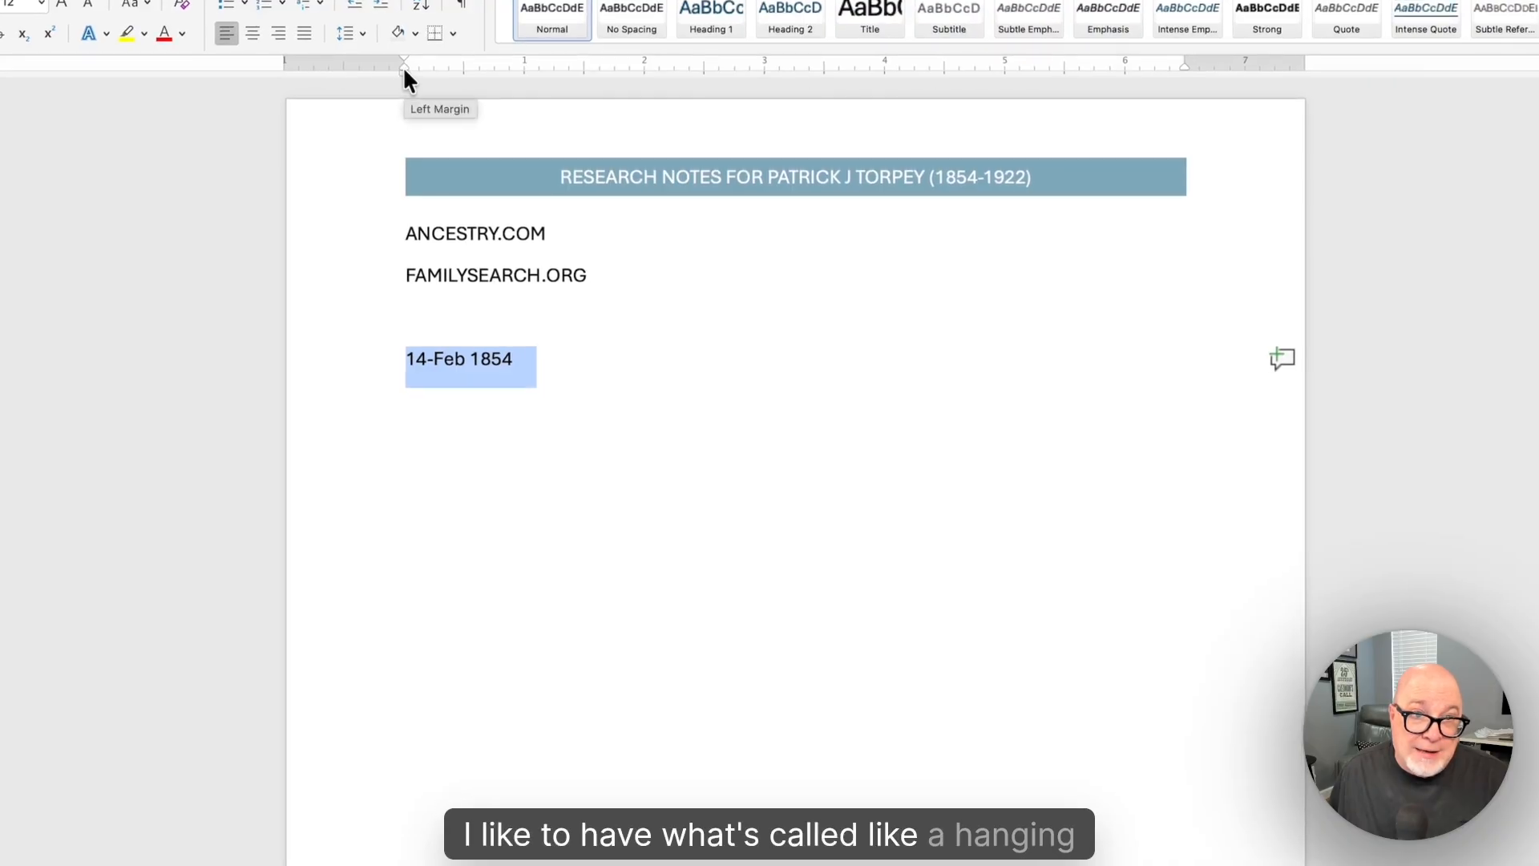
pyautogui.moveTo(404, 70)
pyautogui.mouseDown()
pyautogui.moveTo(585, 84)
pyautogui.moveTo(388, 67)
pyautogui.moveTo(403, 65)
pyautogui.mouseUp()
pyautogui.click(649, 359)
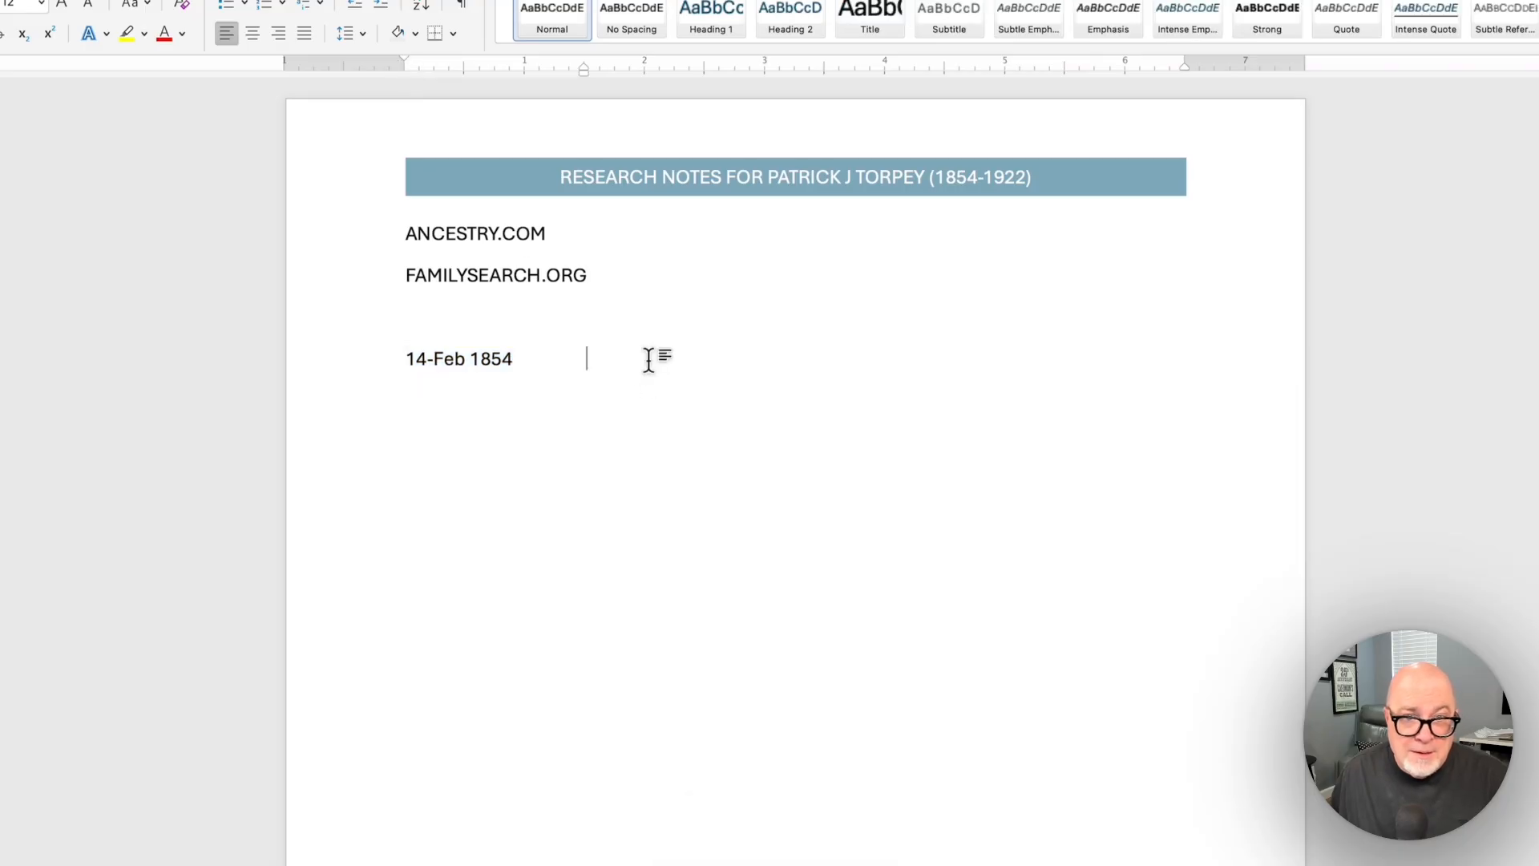
pyautogui.write('xxxxx')
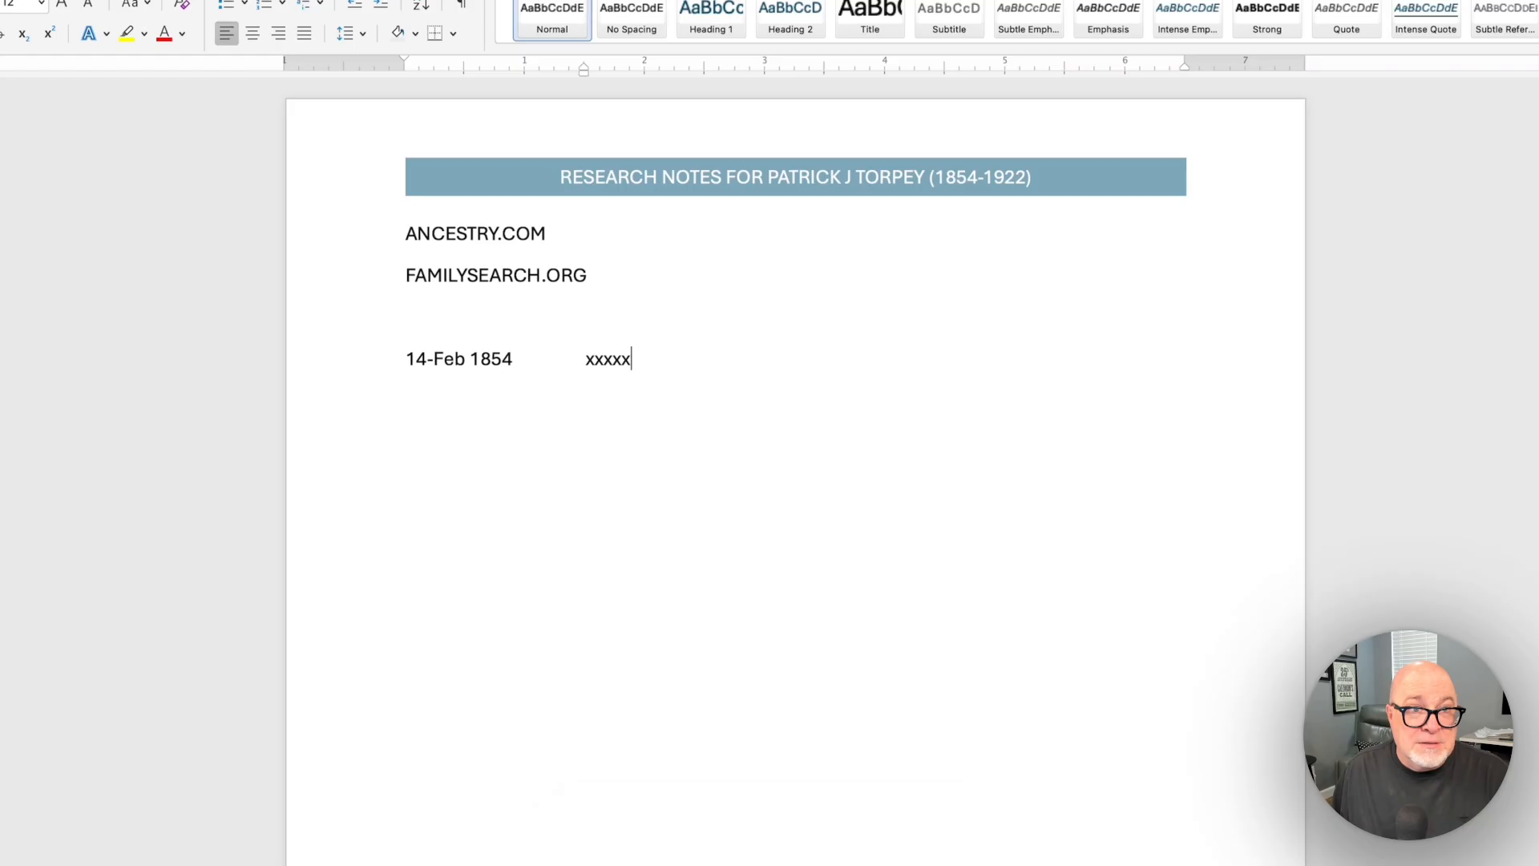
# Insert a footnote after the placeholder text and fill it with dummy source citation text.
pyautogui.click(128, 0)
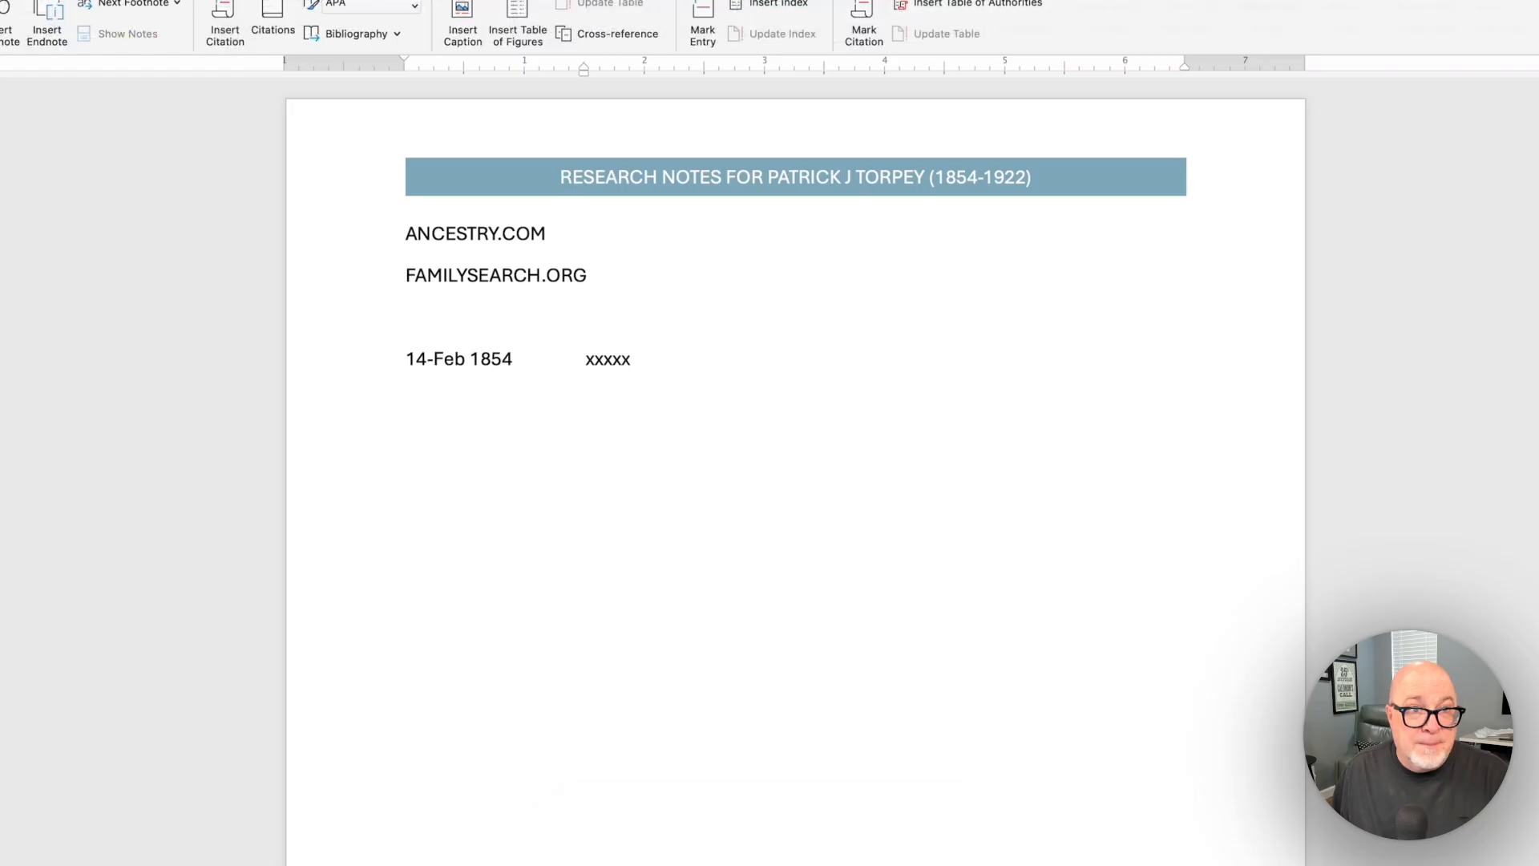
pyautogui.click(3, 18)
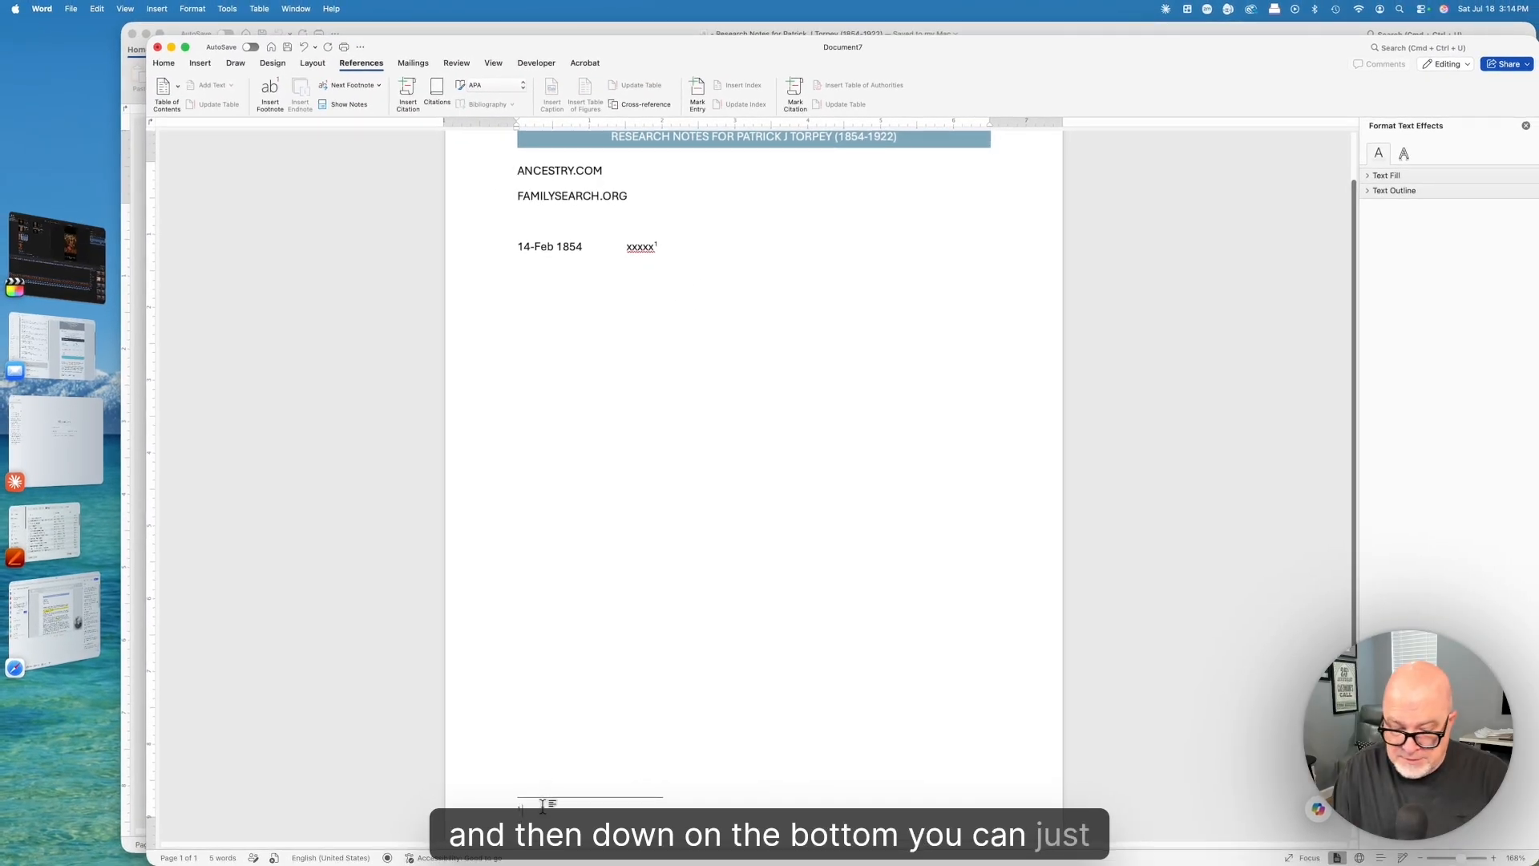
pyautogui.write('asslkdfjs ldkfjslkfts dfsdf')
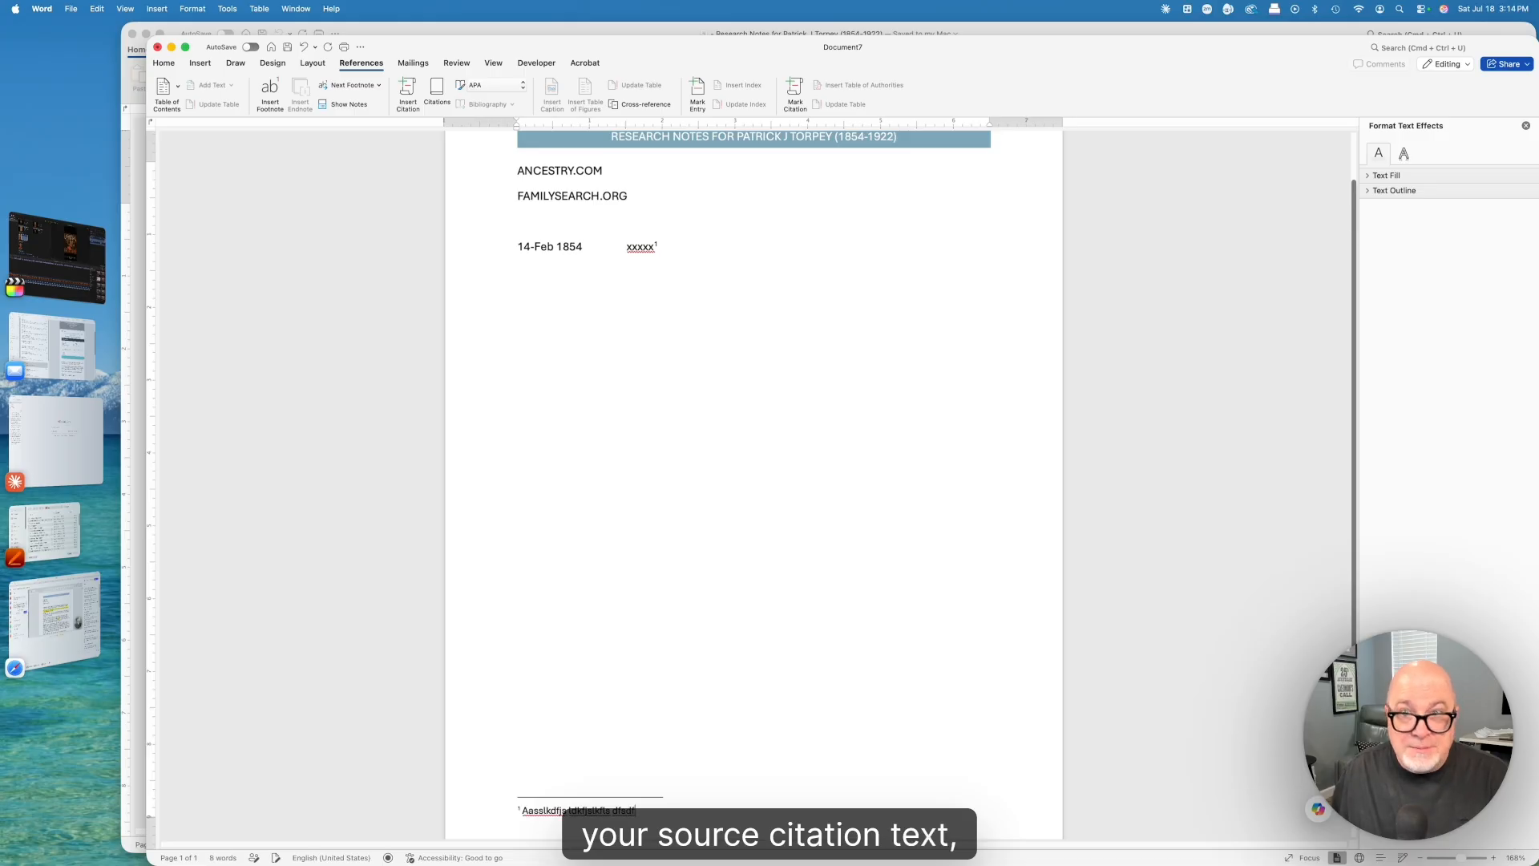
# Add a second timeline entry after a blank line, with placeholder date "Xxxx", a tab and "xxxxx", followed by empty lines.
pyautogui.doubleClick(674, 239)
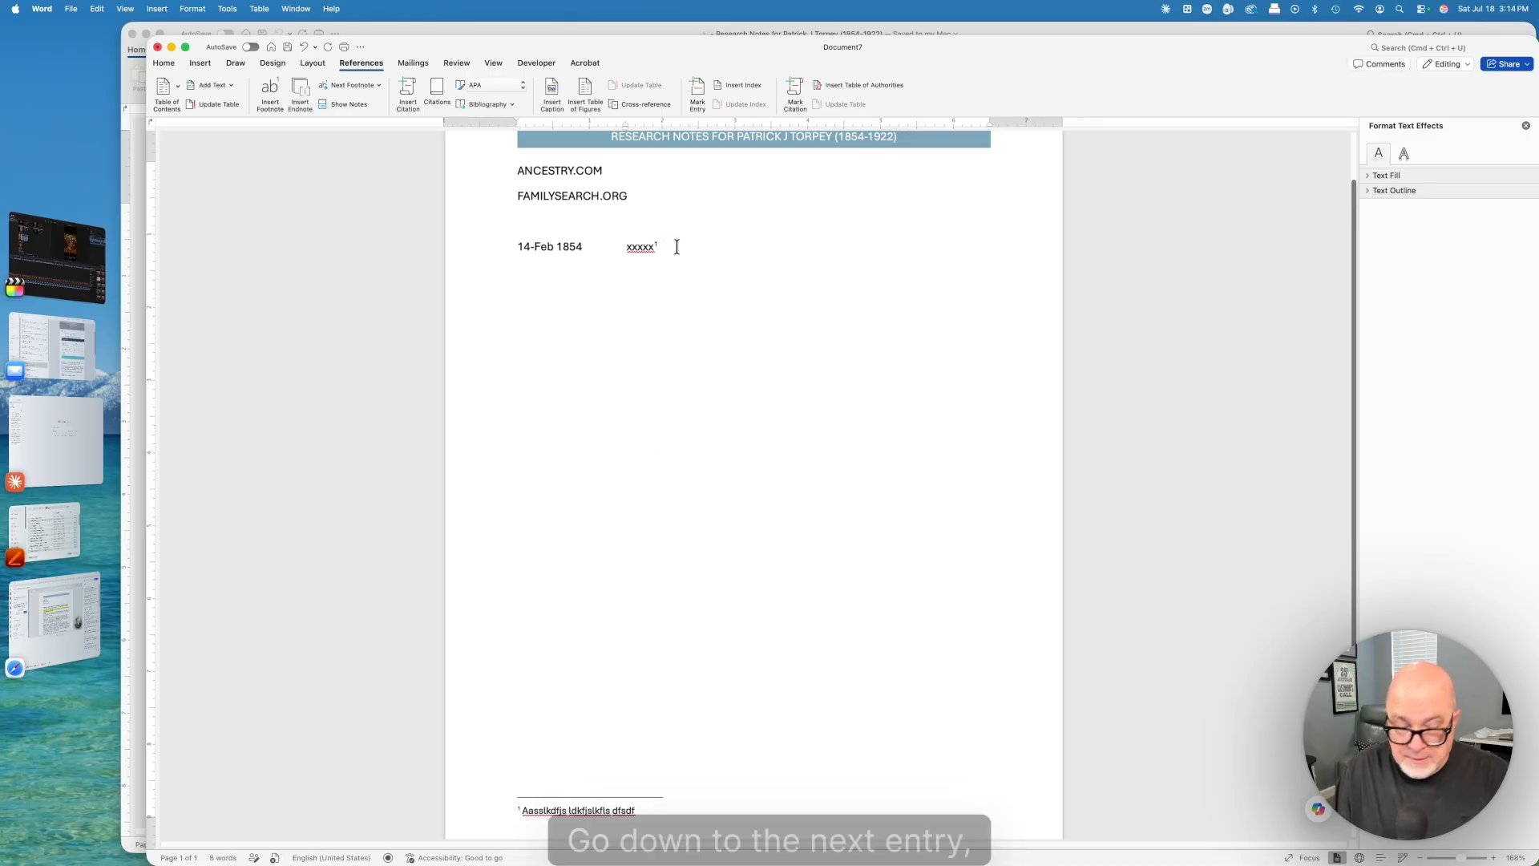
pyautogui.press('Return')
pyautogui.press('Return')
pyautogui.write('Xxxx')
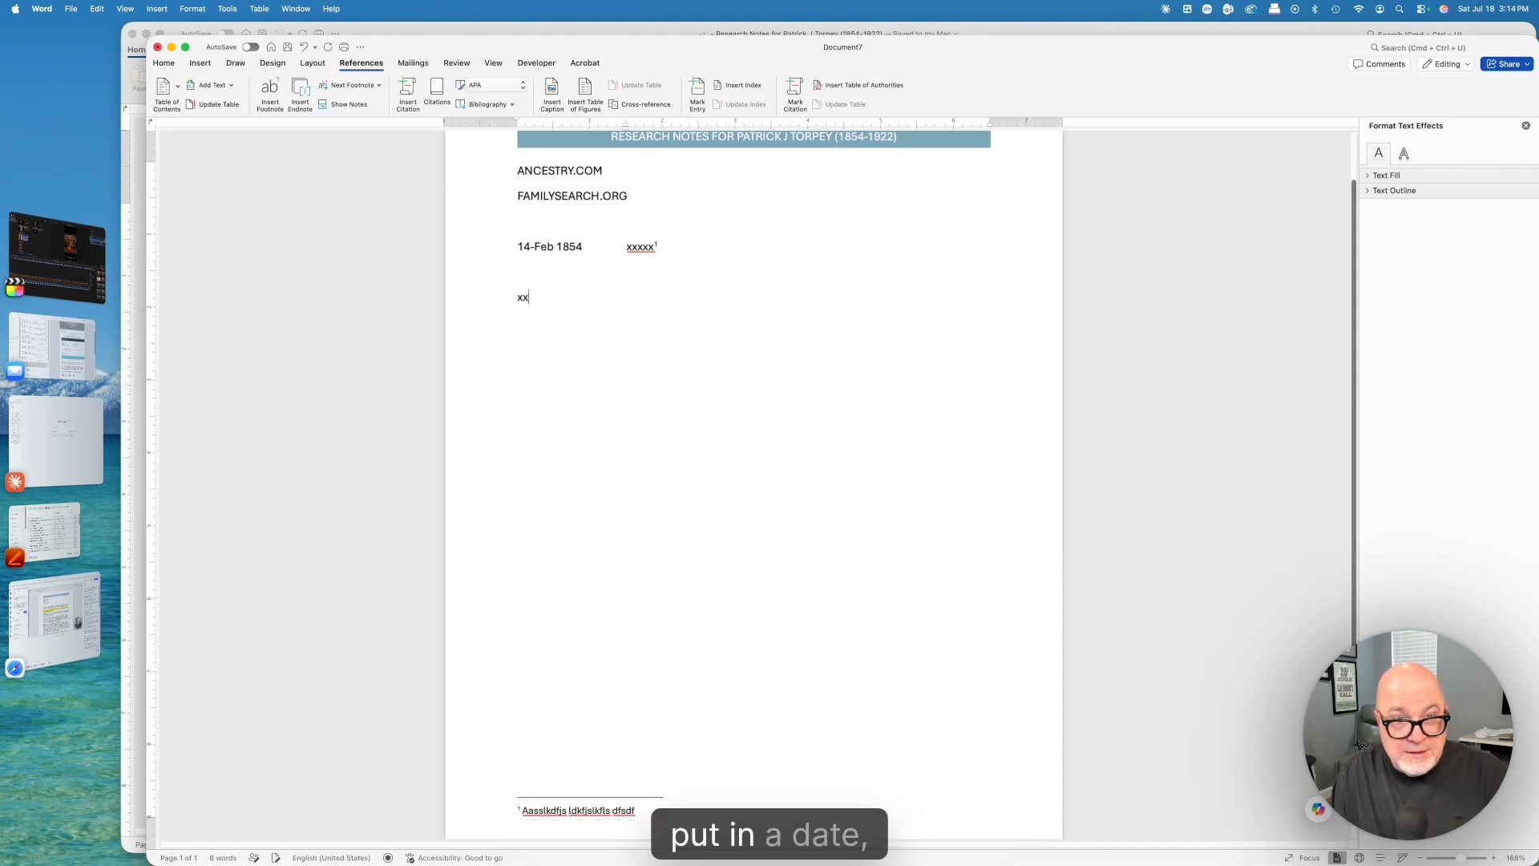
pyautogui.press('Tab')
pyautogui.write('xxxxx')
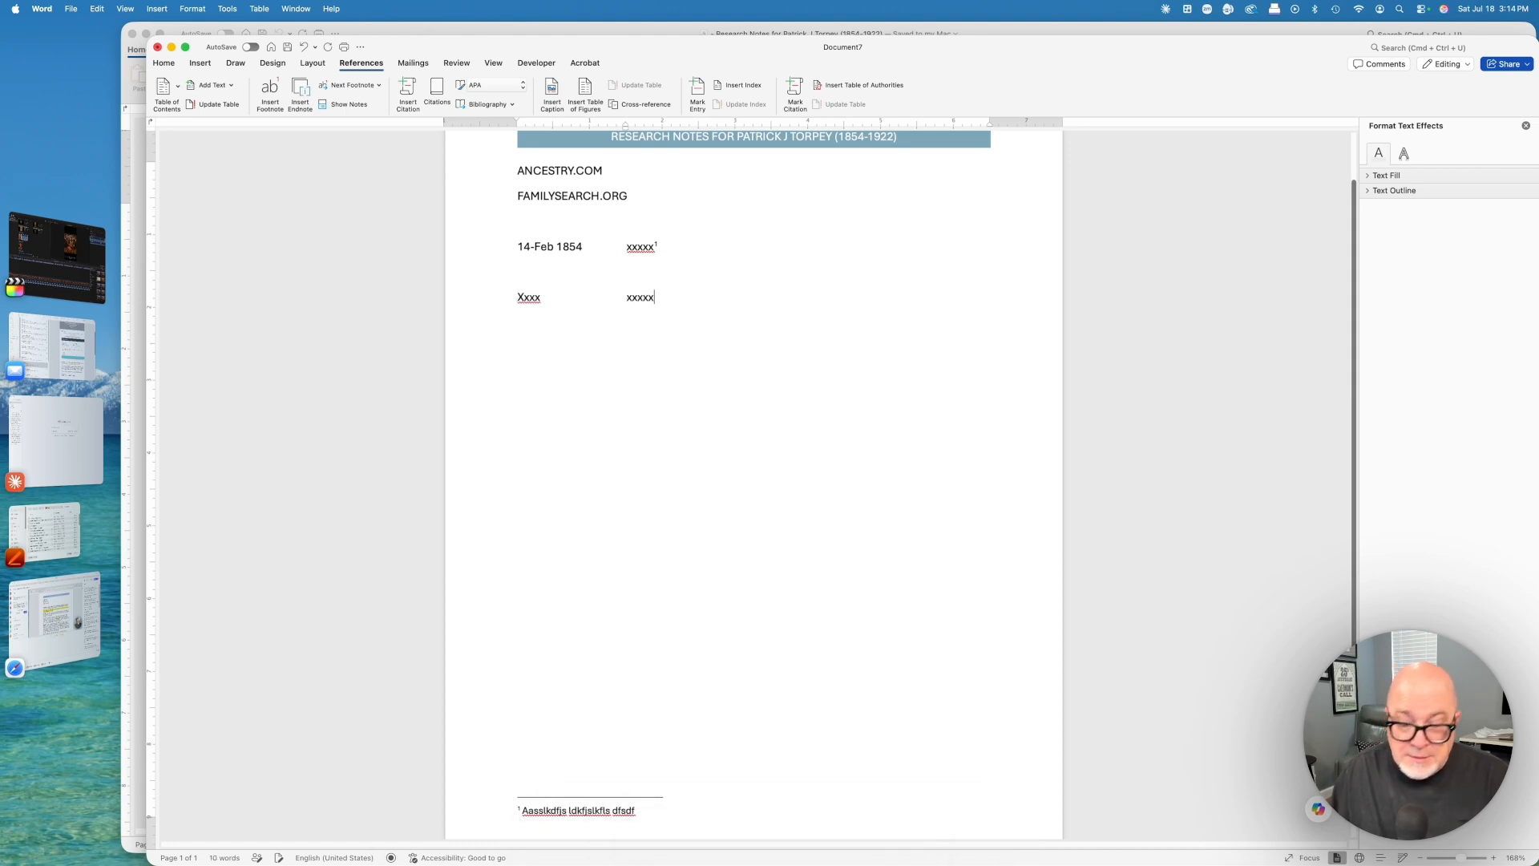
pyautogui.press('Return')
pyautogui.press('Return')
pyautogui.press('Return')
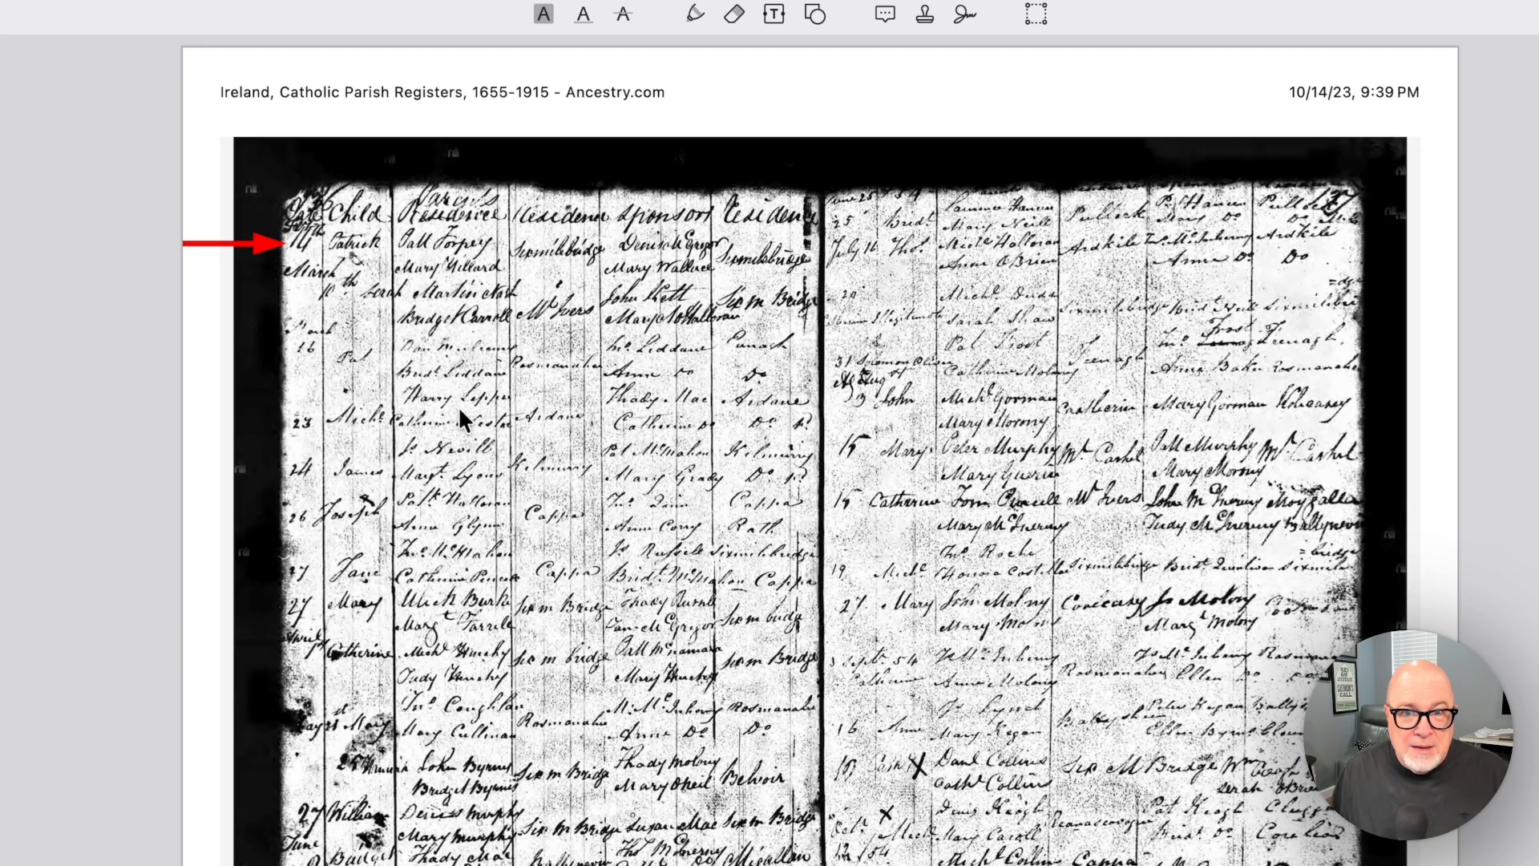
# Review the saved baptism record PDF in PDF Expert, from the parish register image to the record index on its second page.
pyautogui.scroll(-15, 458, 407)
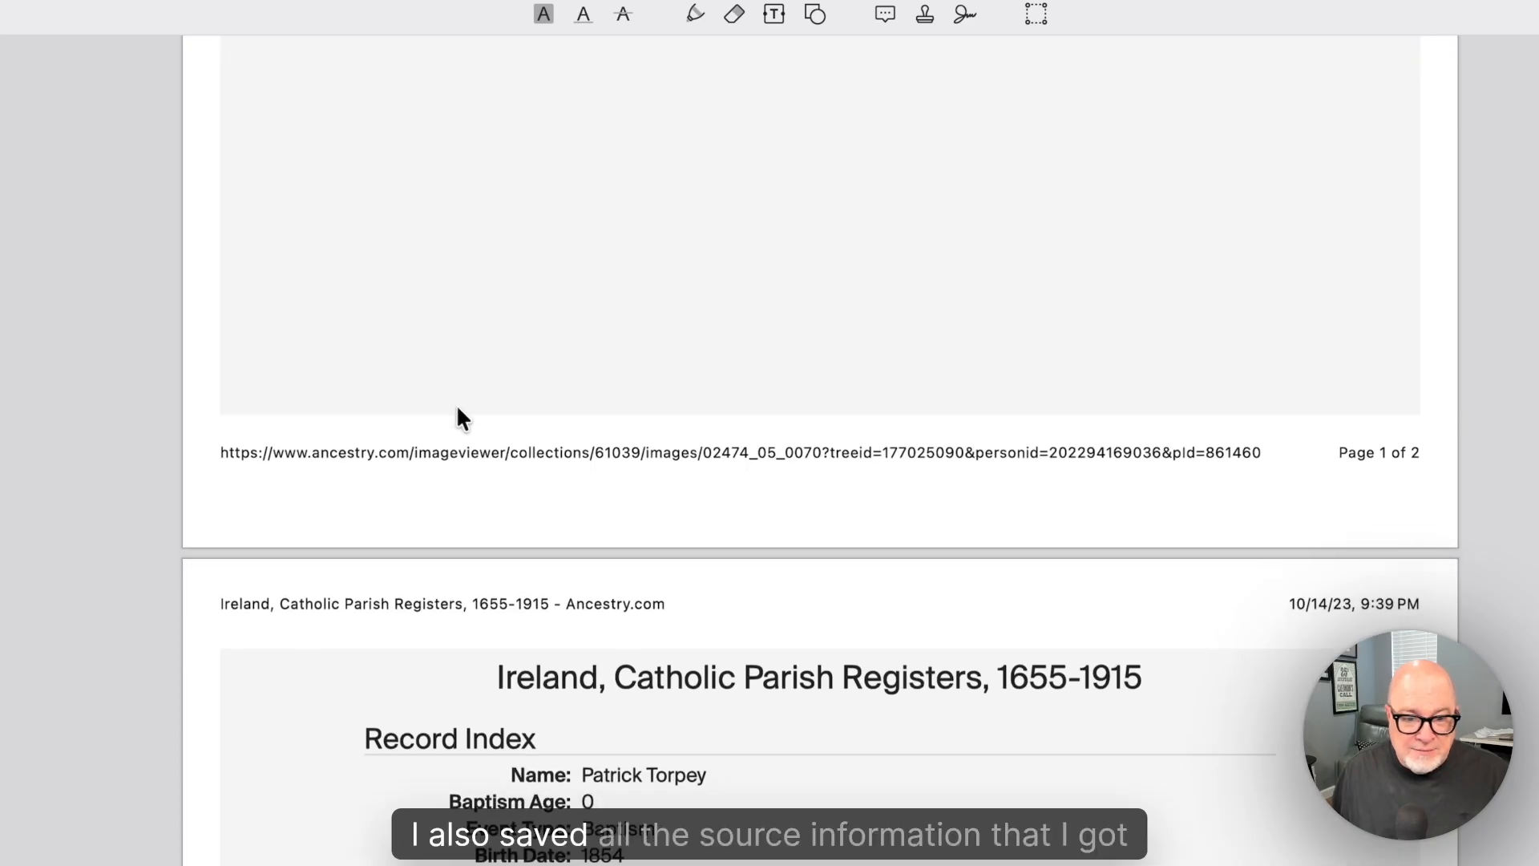
pyautogui.scroll(-2, 459, 415)
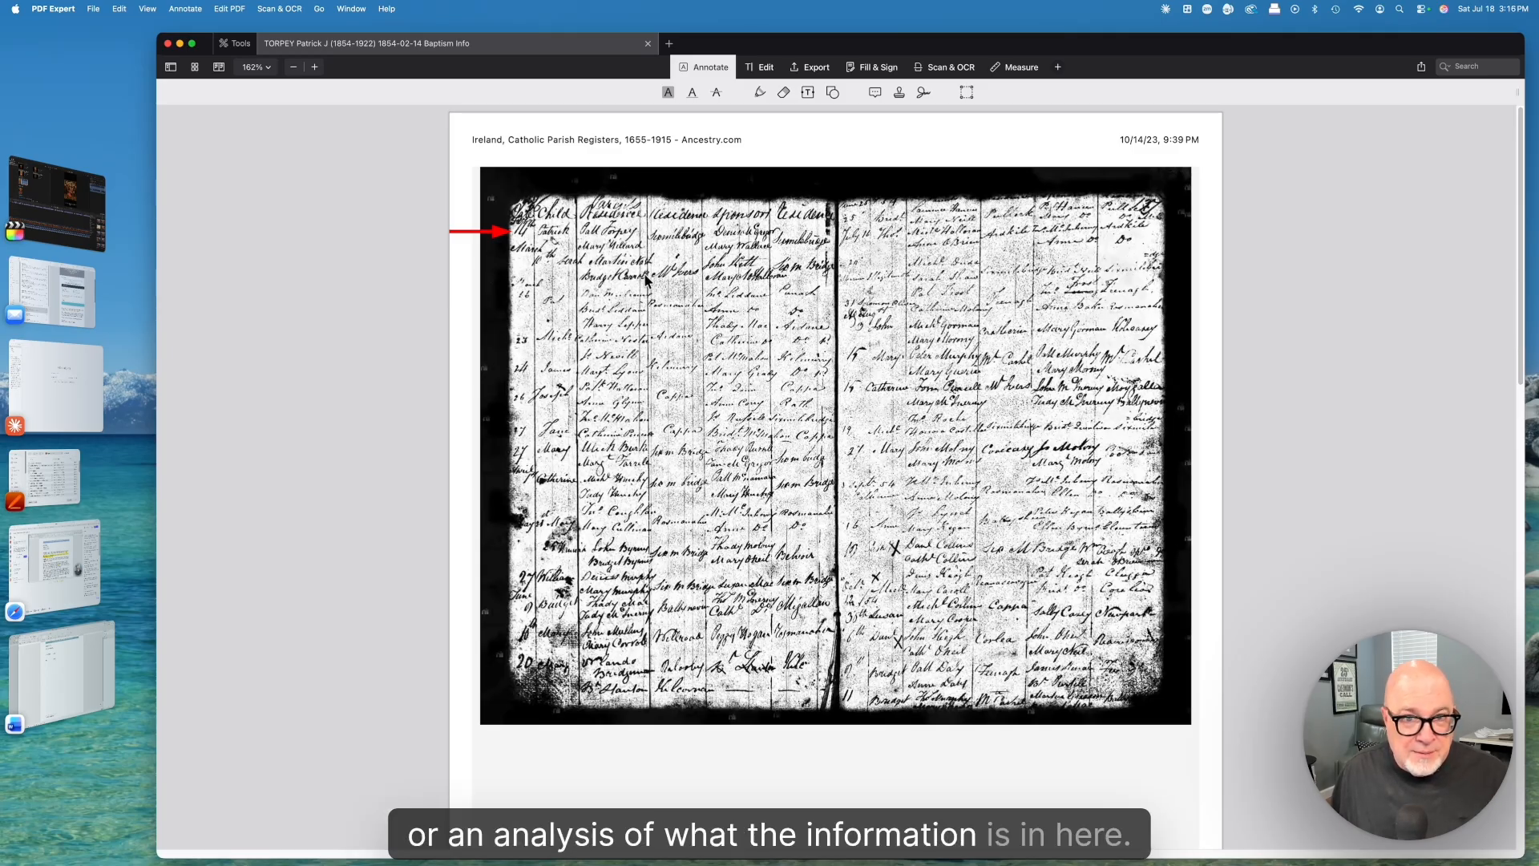
# Switch to Claude and view the installed skills and the options for adding one.
pyautogui.click(45, 390)
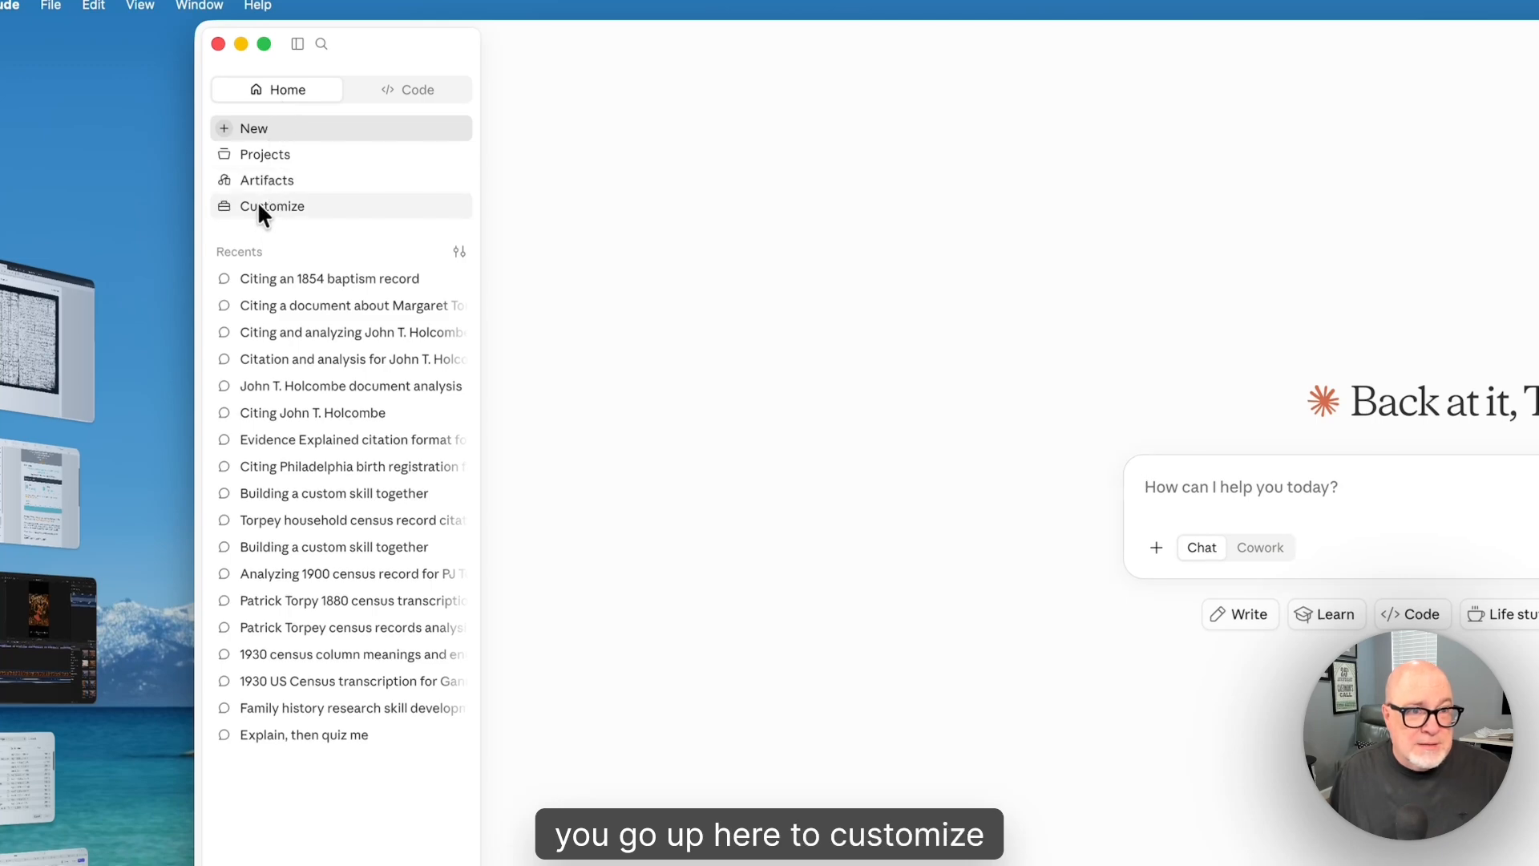
pyautogui.click(250, 207)
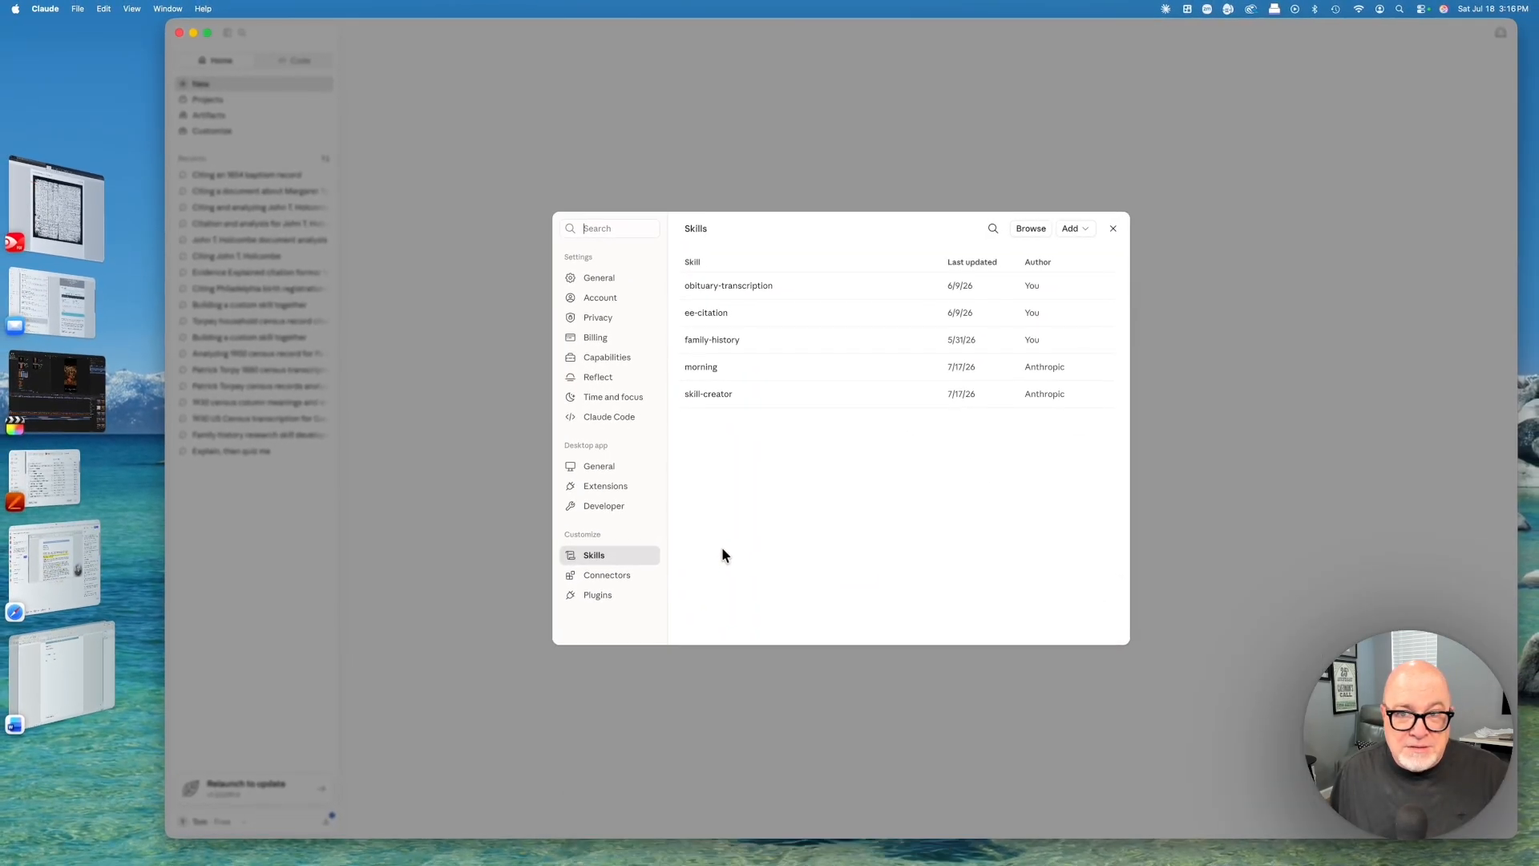
pyautogui.click(1089, 231)
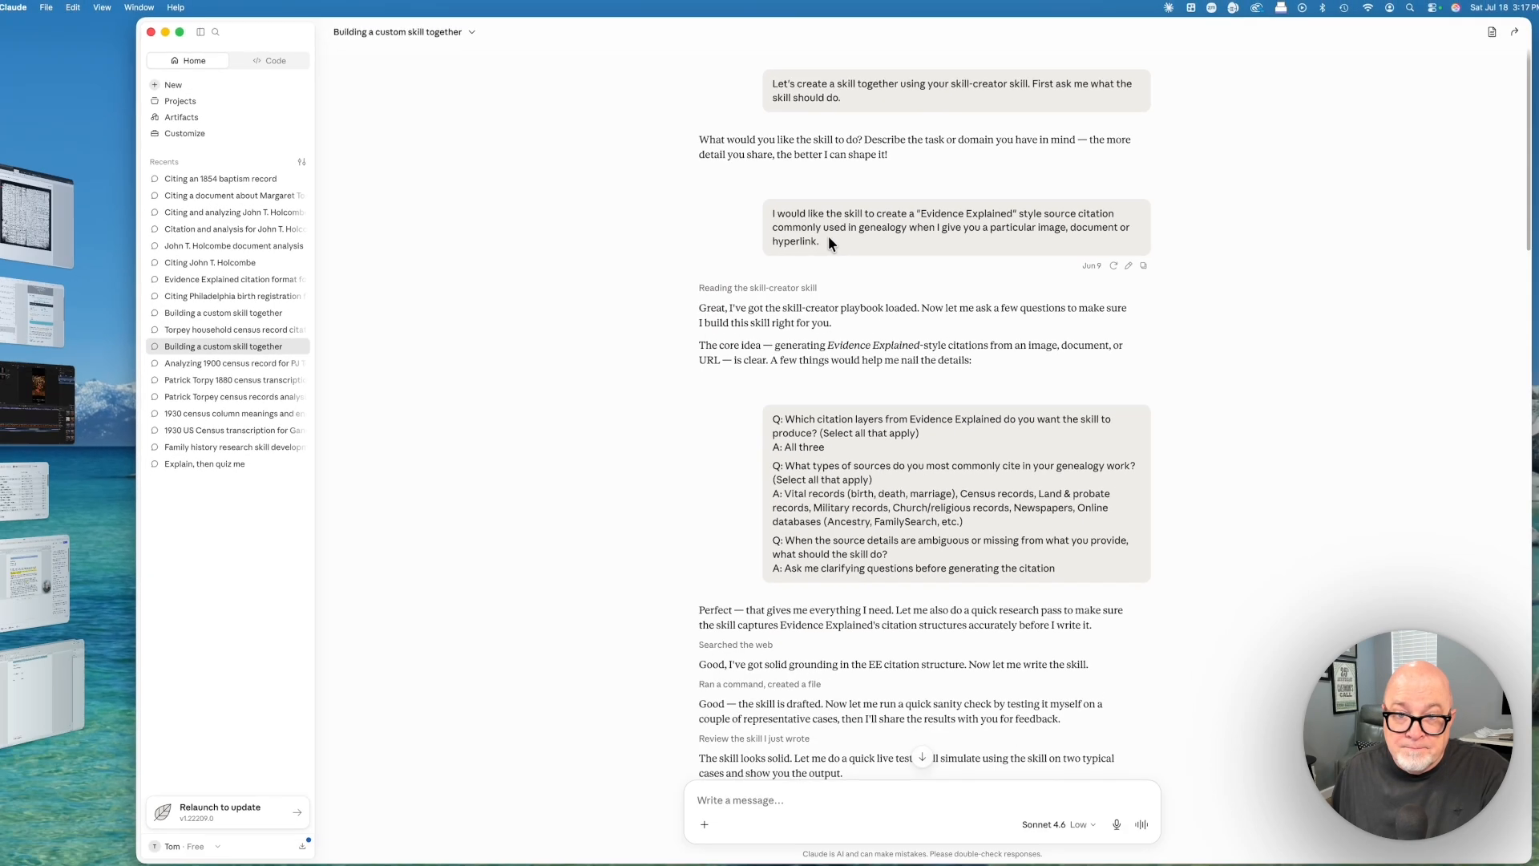
# Read through the skill-building conversation, including the clarifying questions, test citations, skill summary and installation instructions.
pyautogui.scroll(-2, 642, 309)
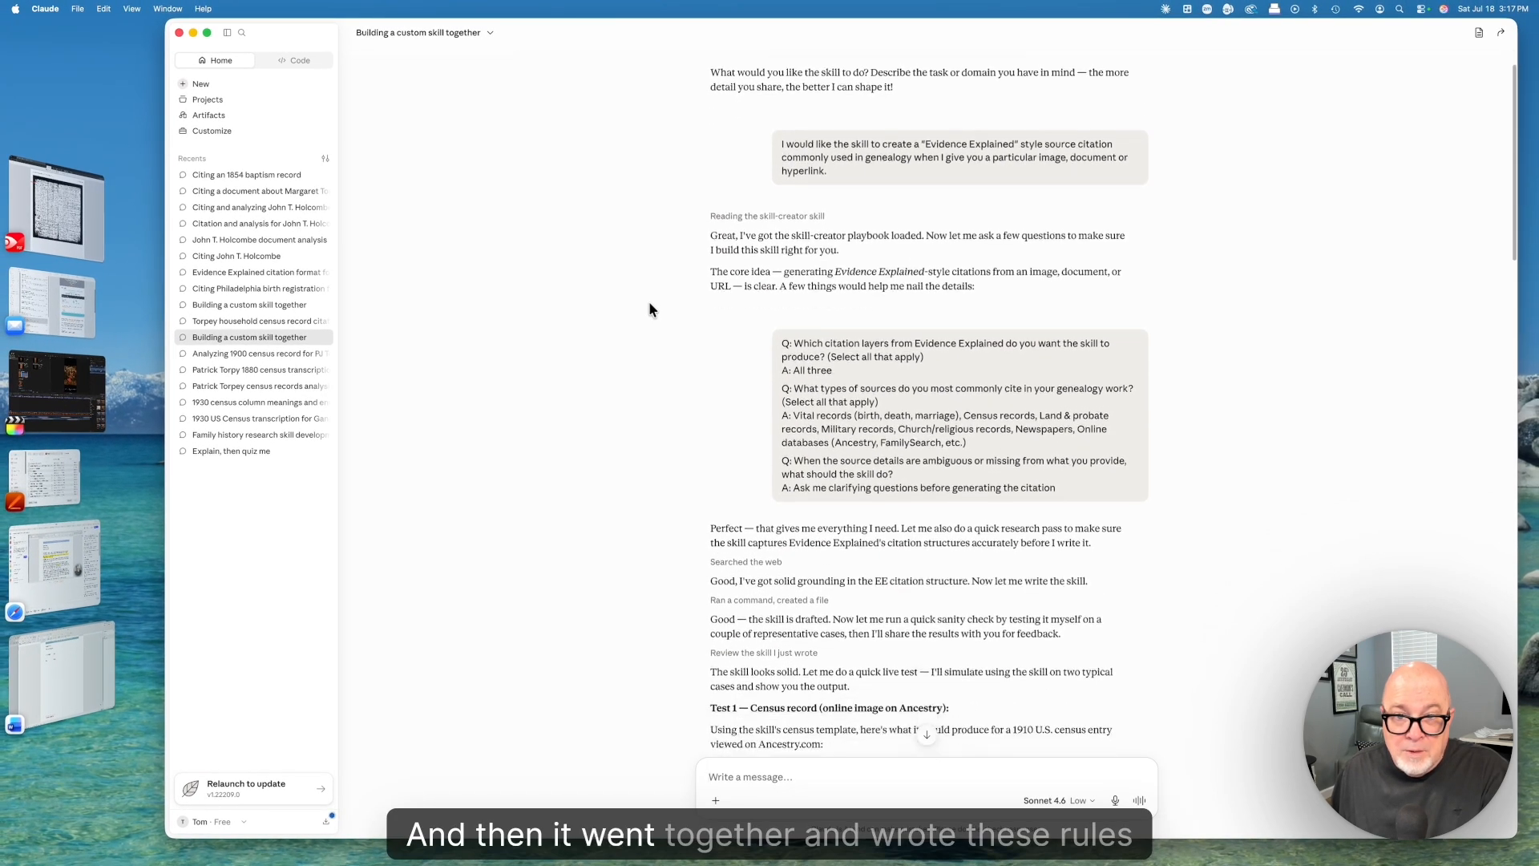
pyautogui.scroll(-4, 649, 304)
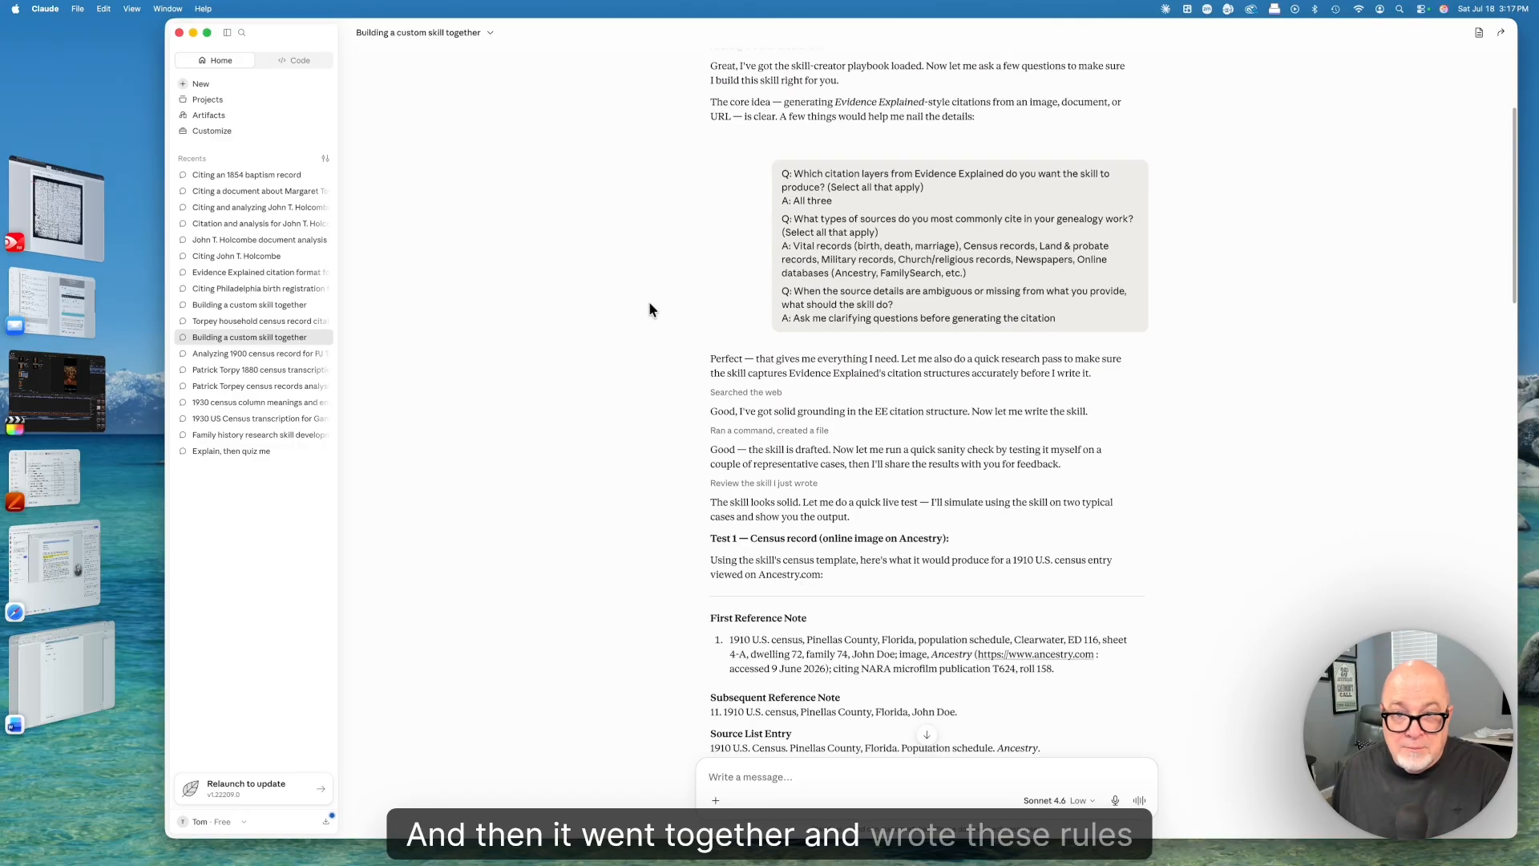
pyautogui.scroll(-5, 649, 305)
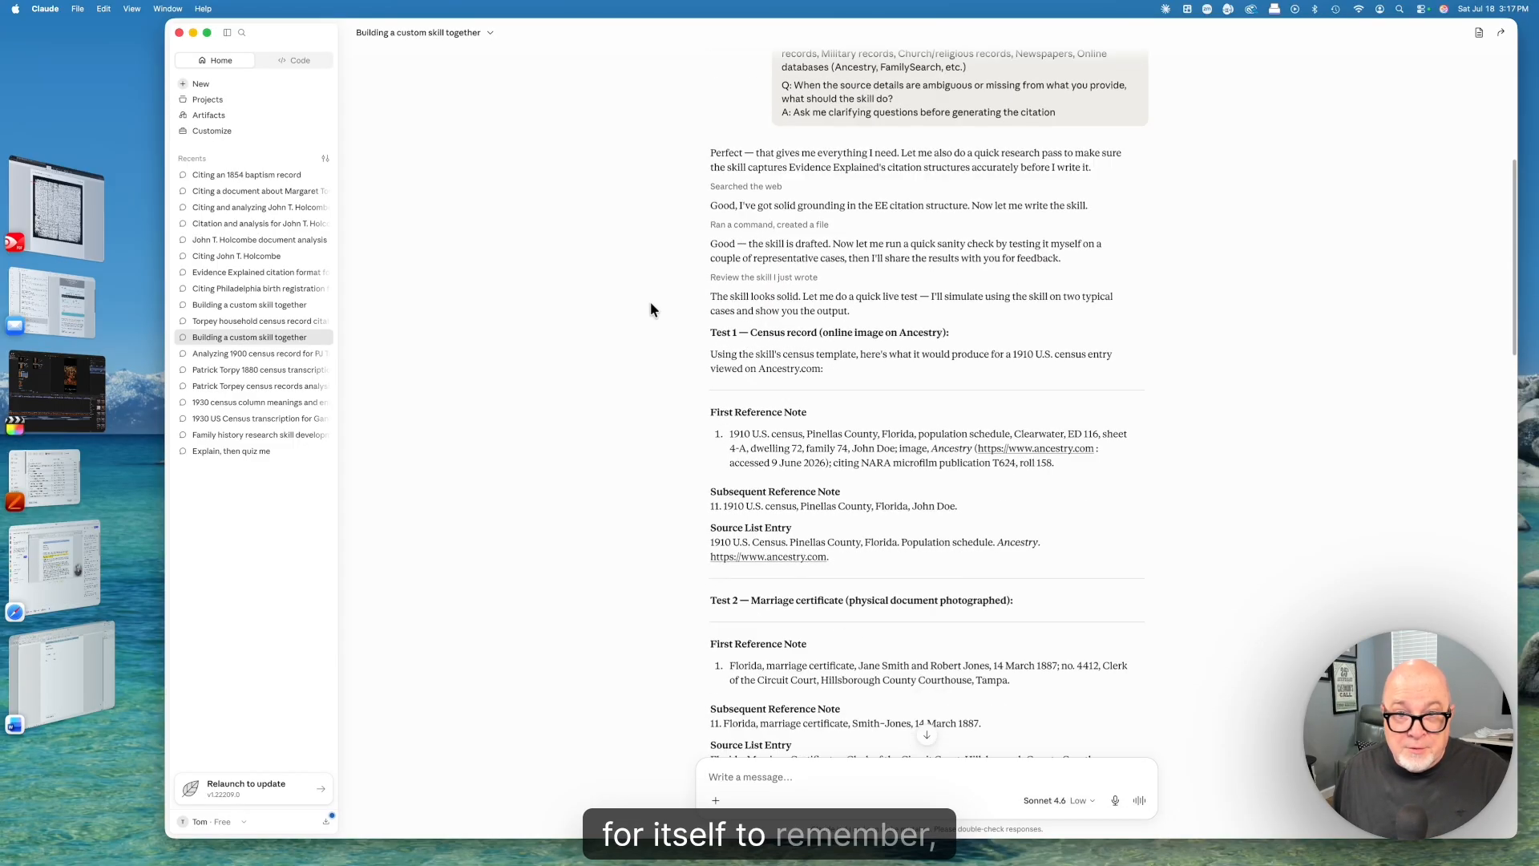
pyautogui.scroll(-4, 651, 305)
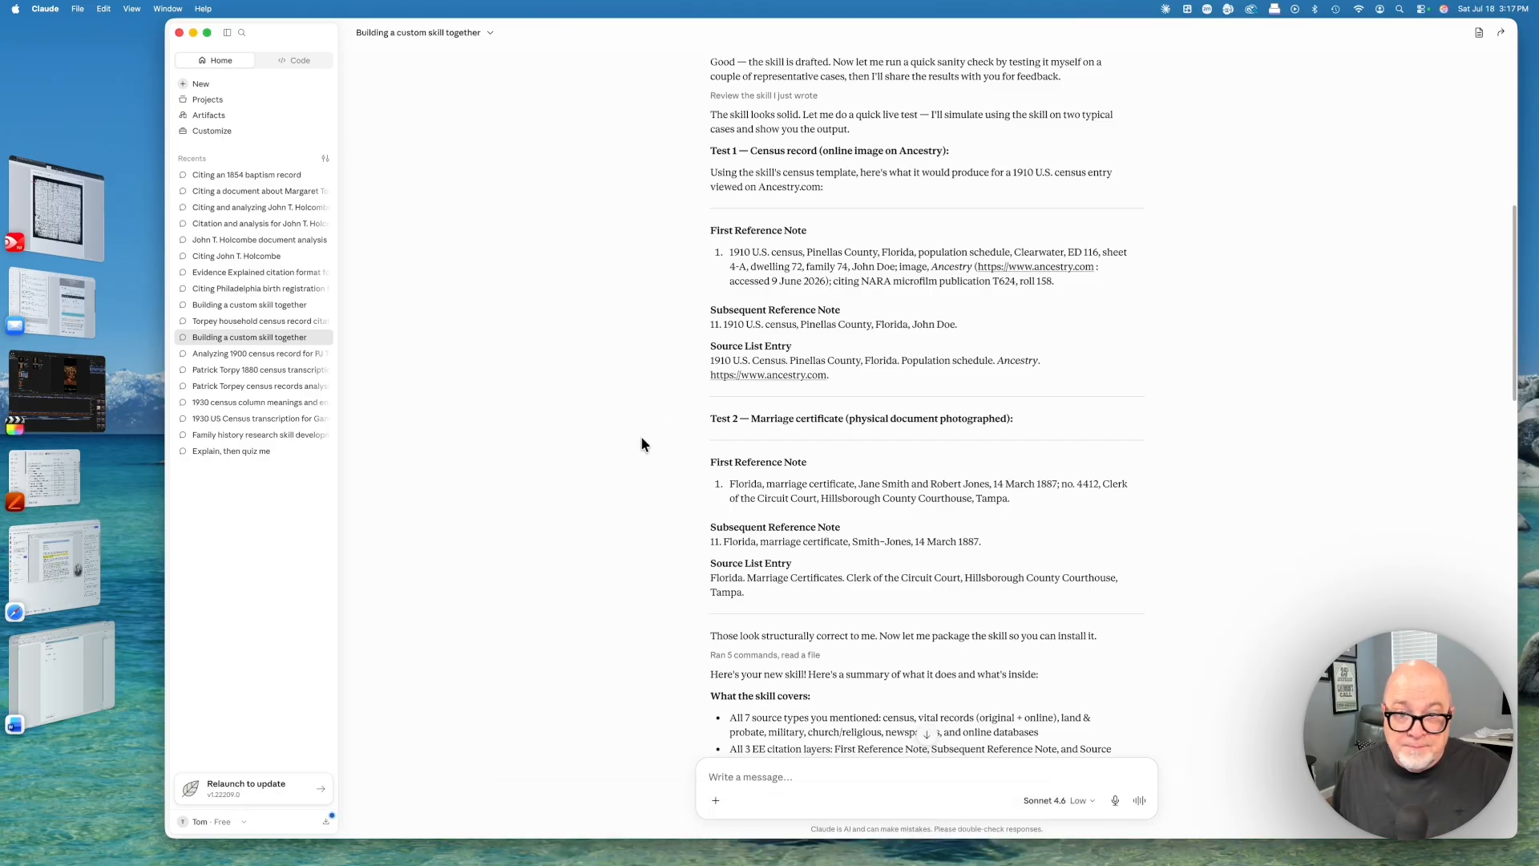
pyautogui.scroll(-4, 642, 437)
pyautogui.scroll(-10, 642, 437)
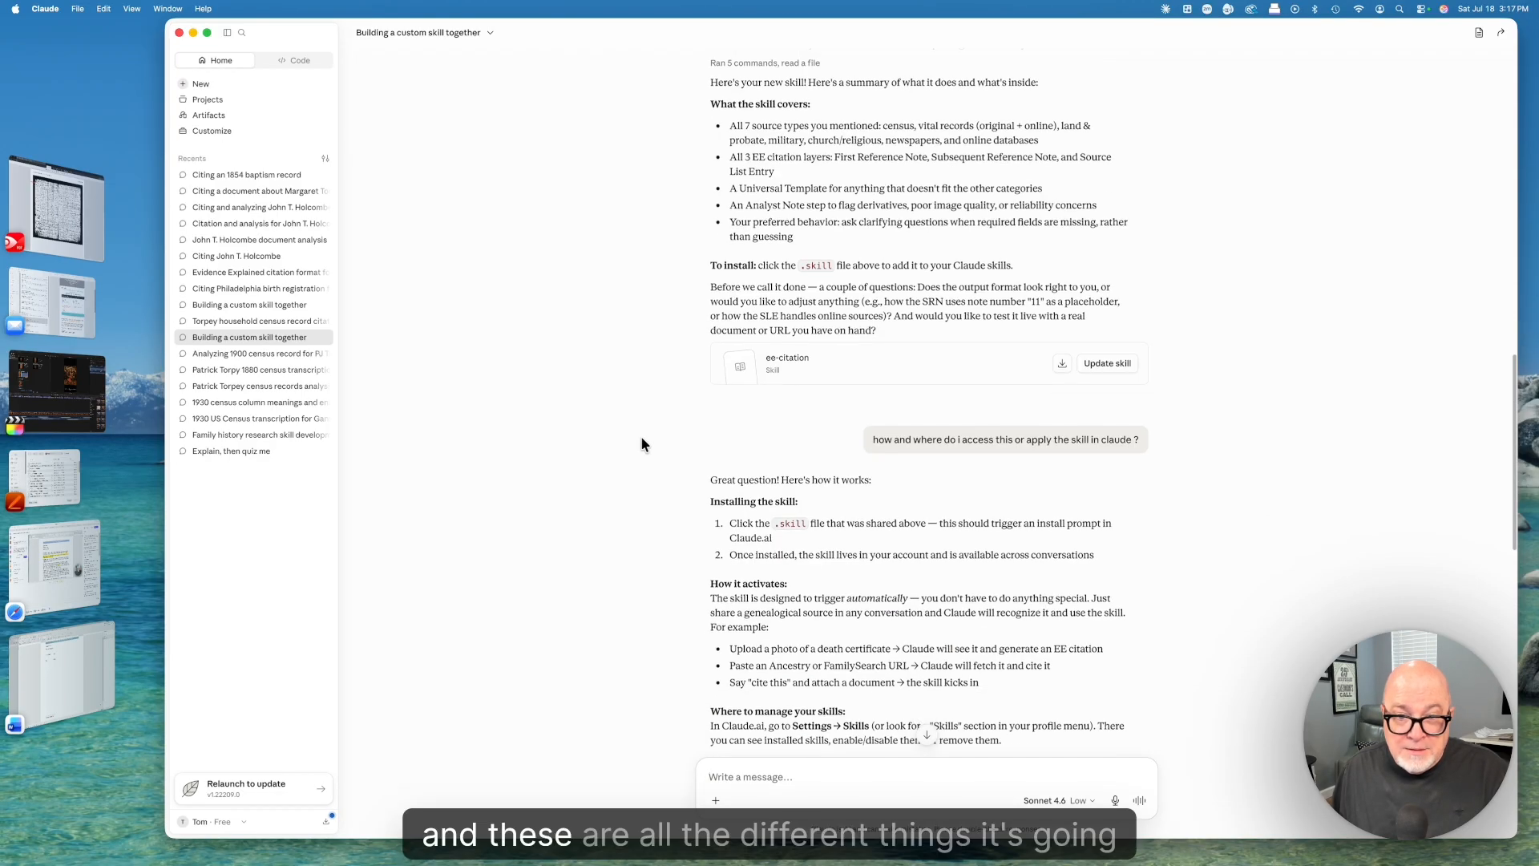
pyautogui.scroll(-2, 642, 437)
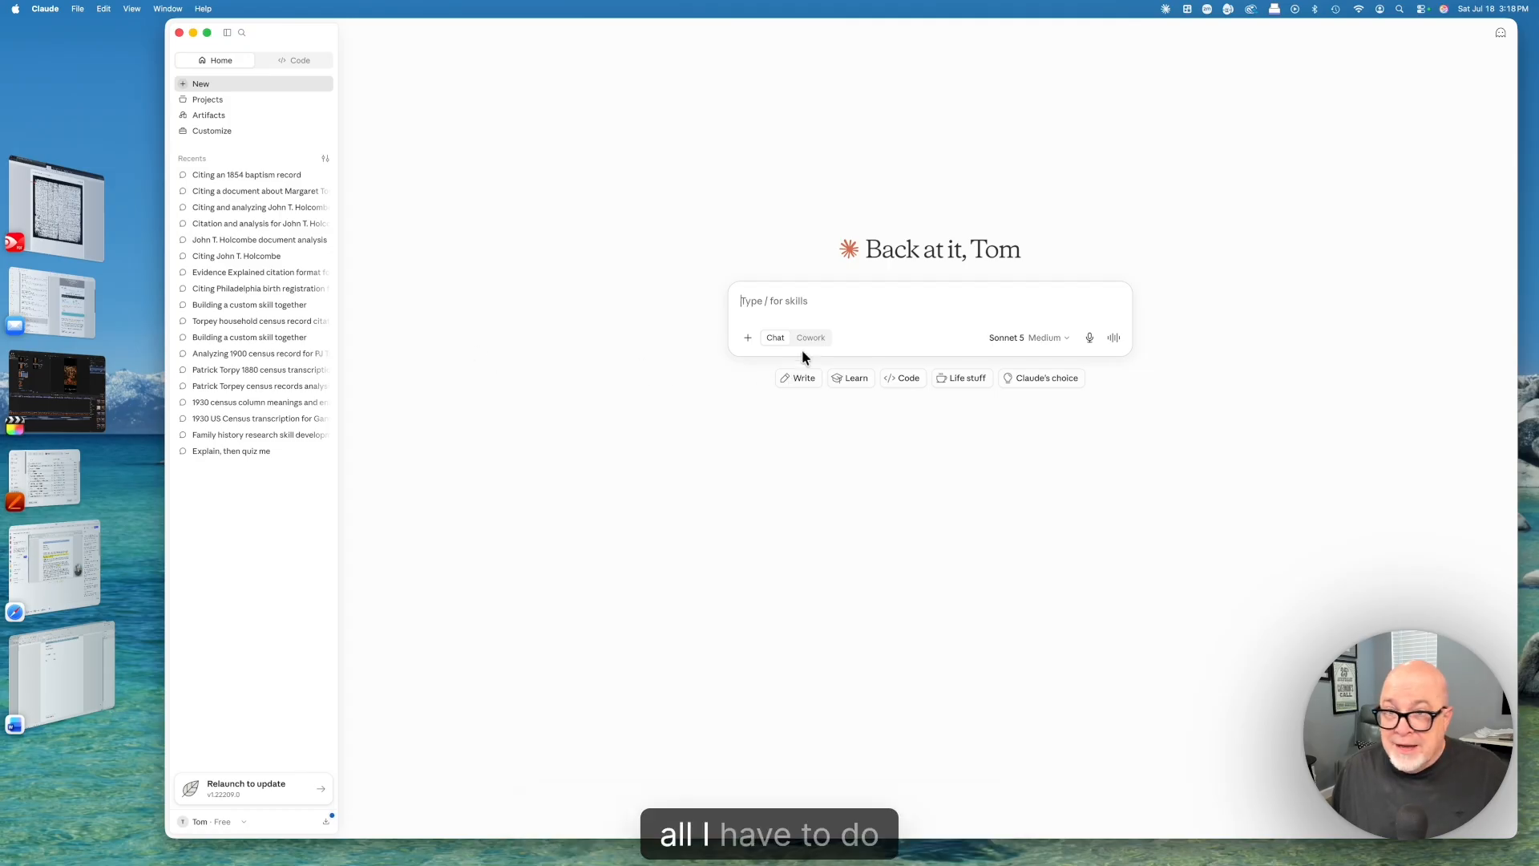
# In the new chat, write the prompt "cite this document and give me a 1-2 sentence abstract or analysis of the information contained therein.".
pyautogui.write('c')
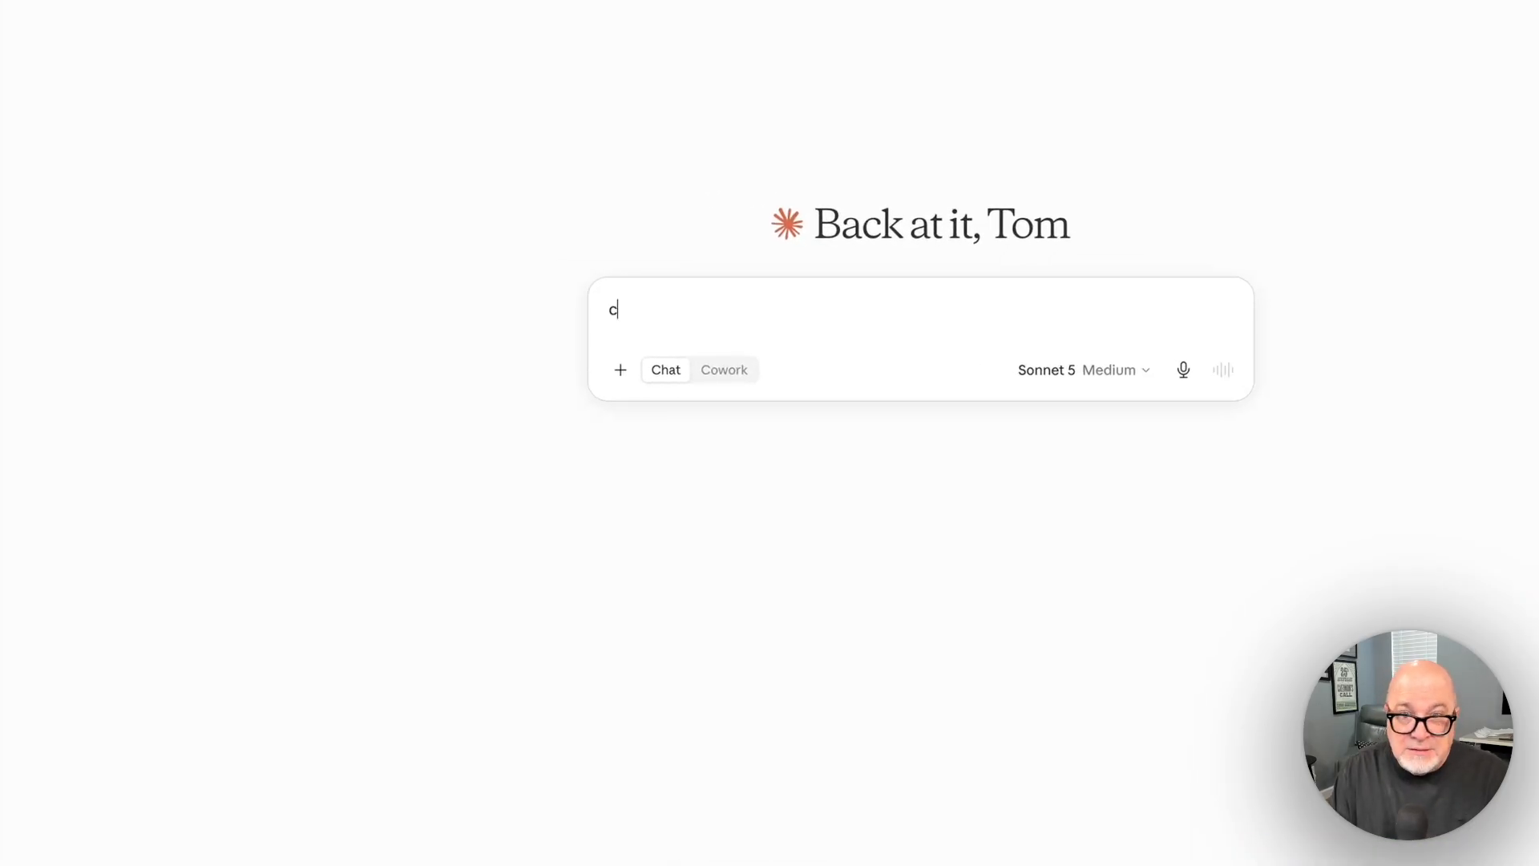
pyautogui.write('ite this c')
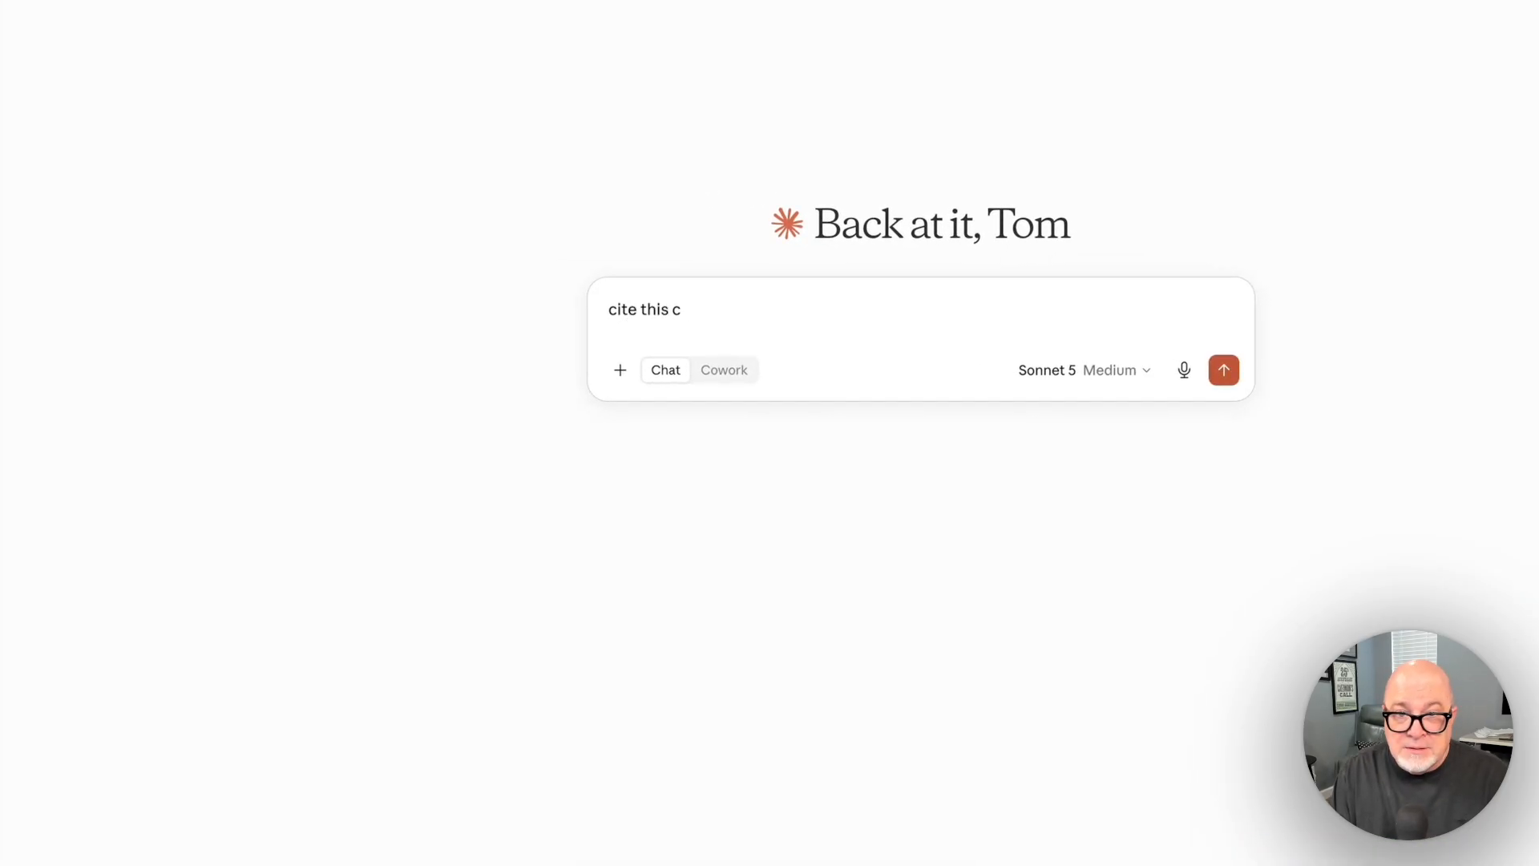
pyautogui.press('BackSpace')
pyautogui.write('document and')
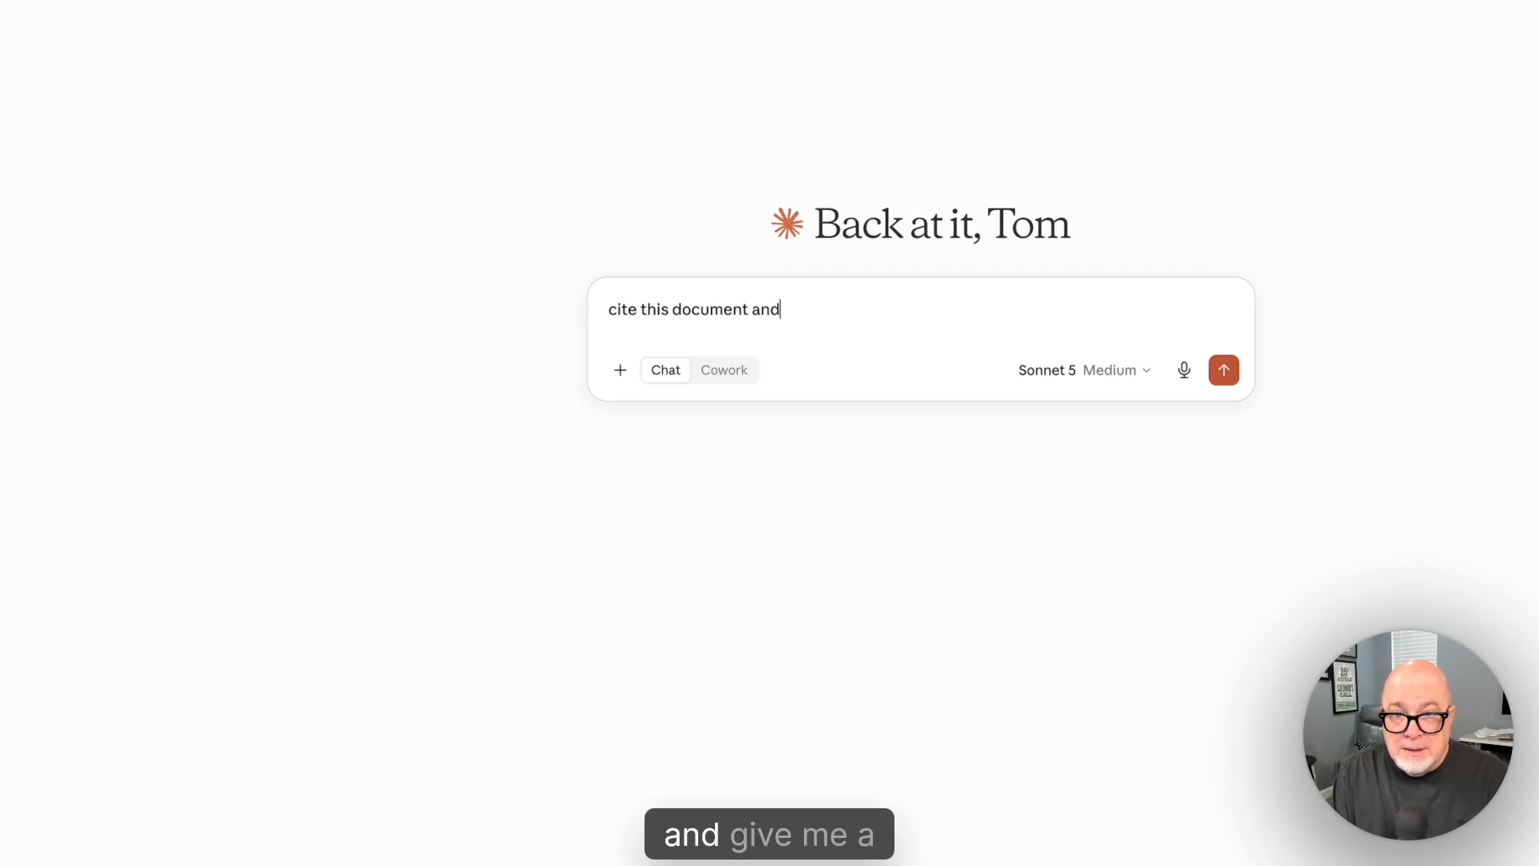
pyautogui.press('BackSpace')
pyautogui.press('BackSpace')
pyautogui.press('BackSpace')
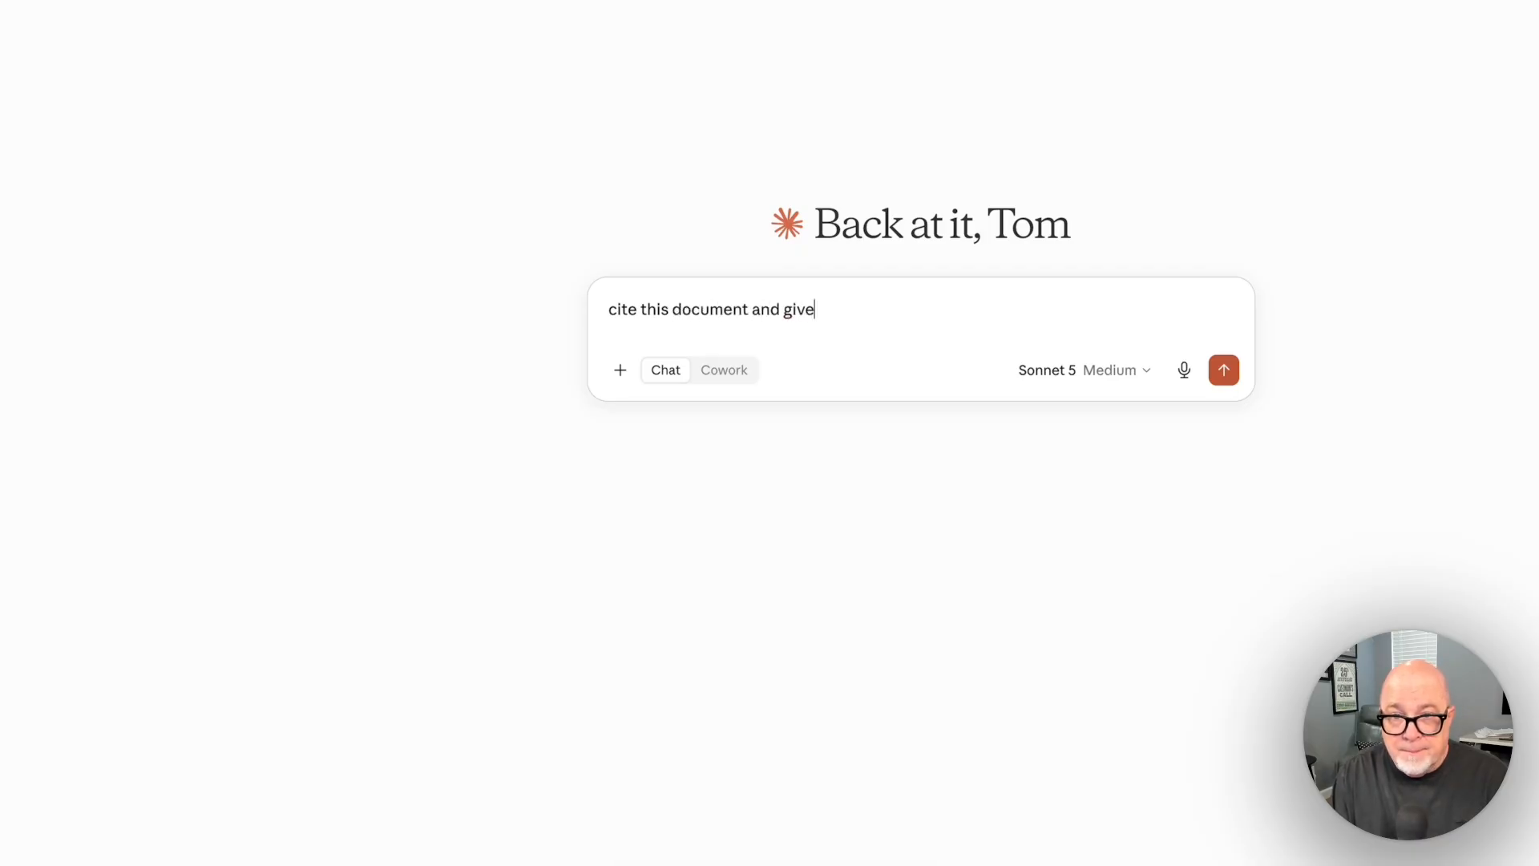
pyautogui.write('e a 1-2 ')
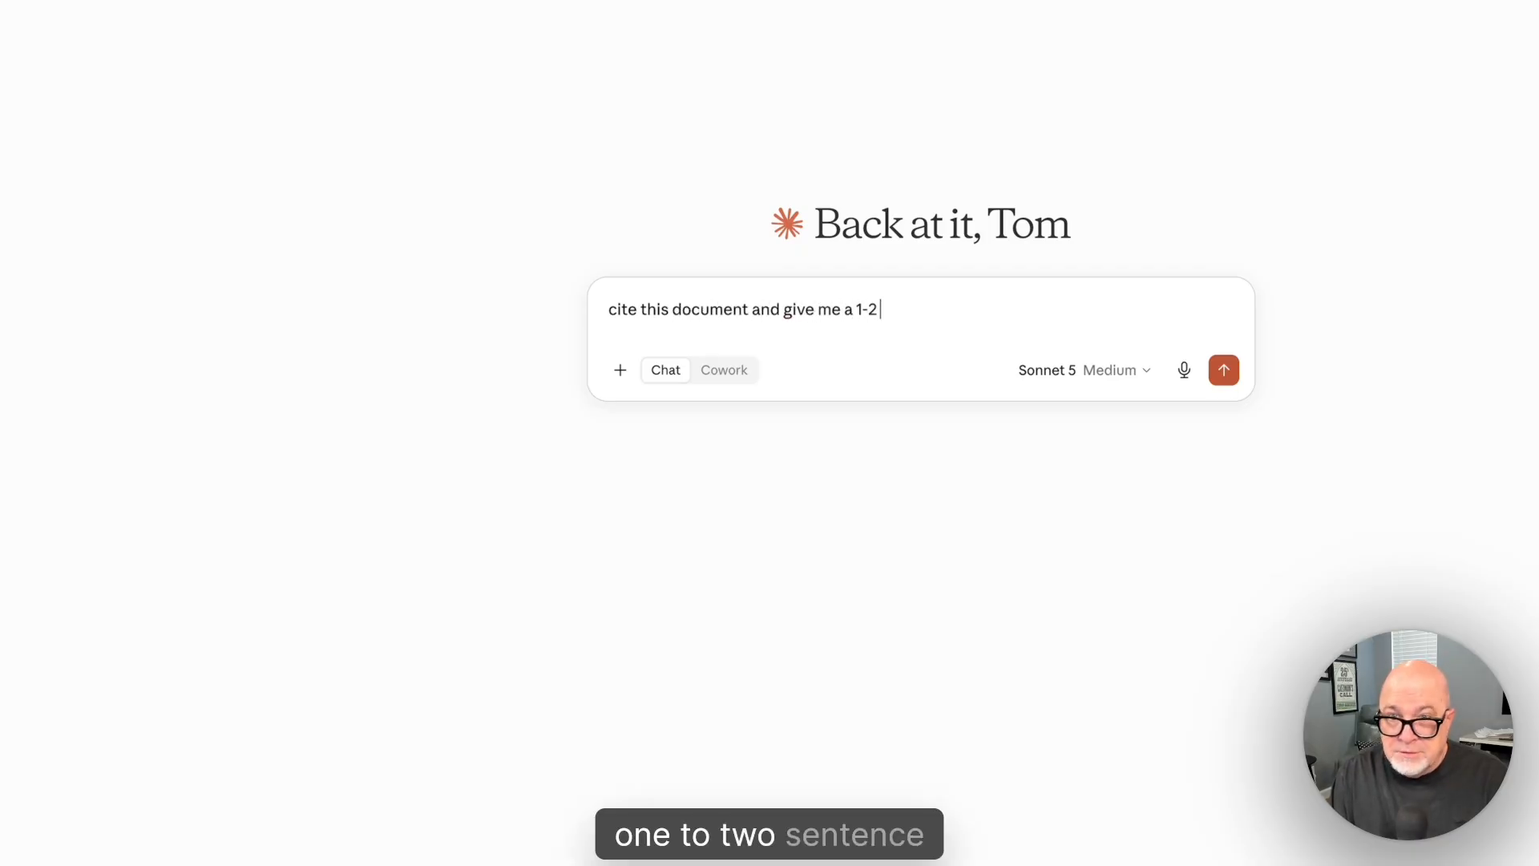
pyautogui.write('sentence abs')
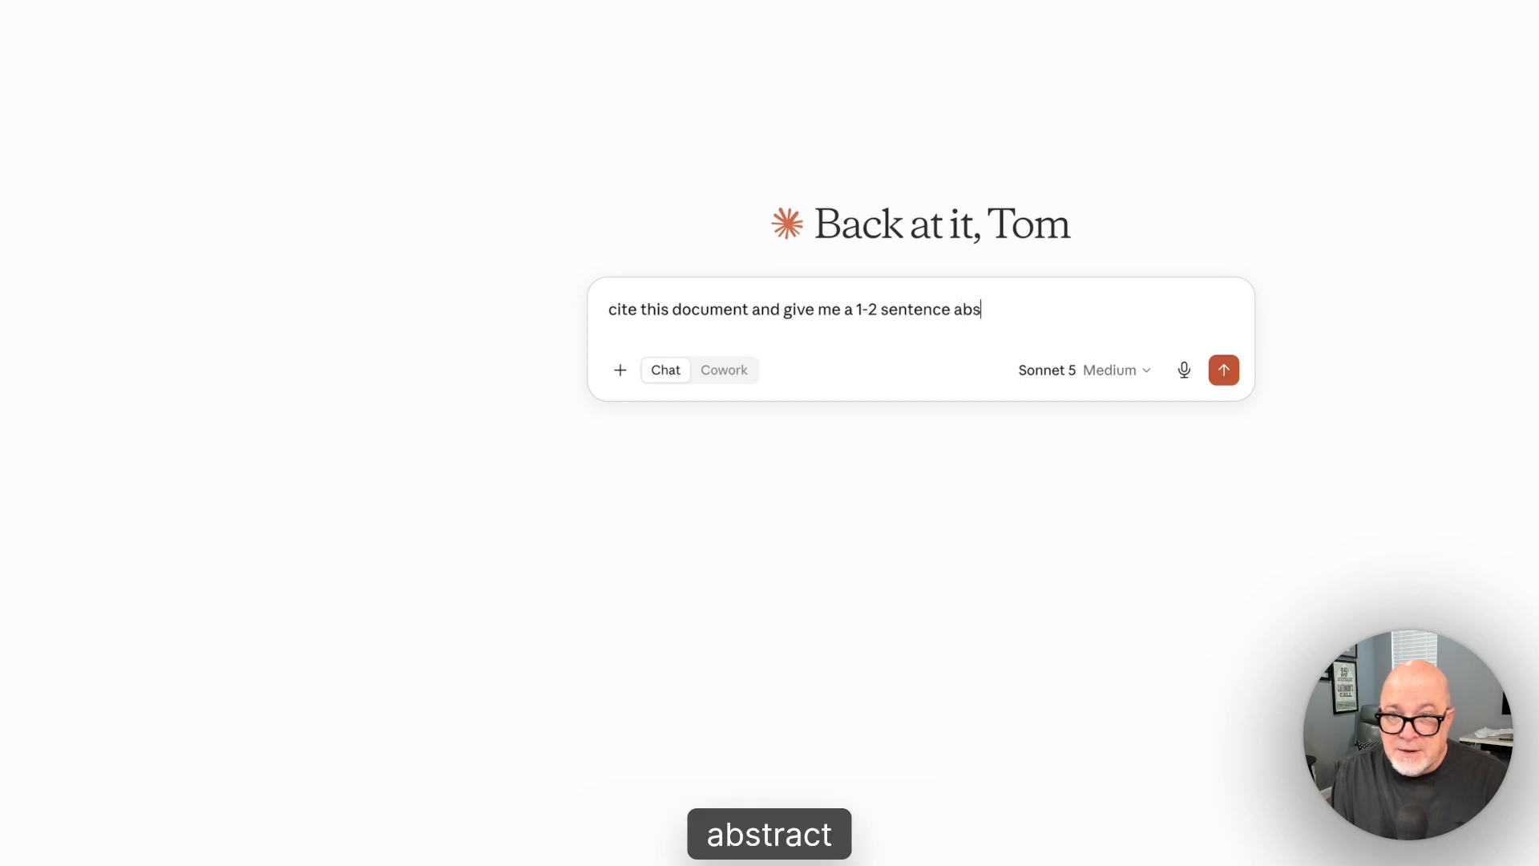
pyautogui.write('tract or ana')
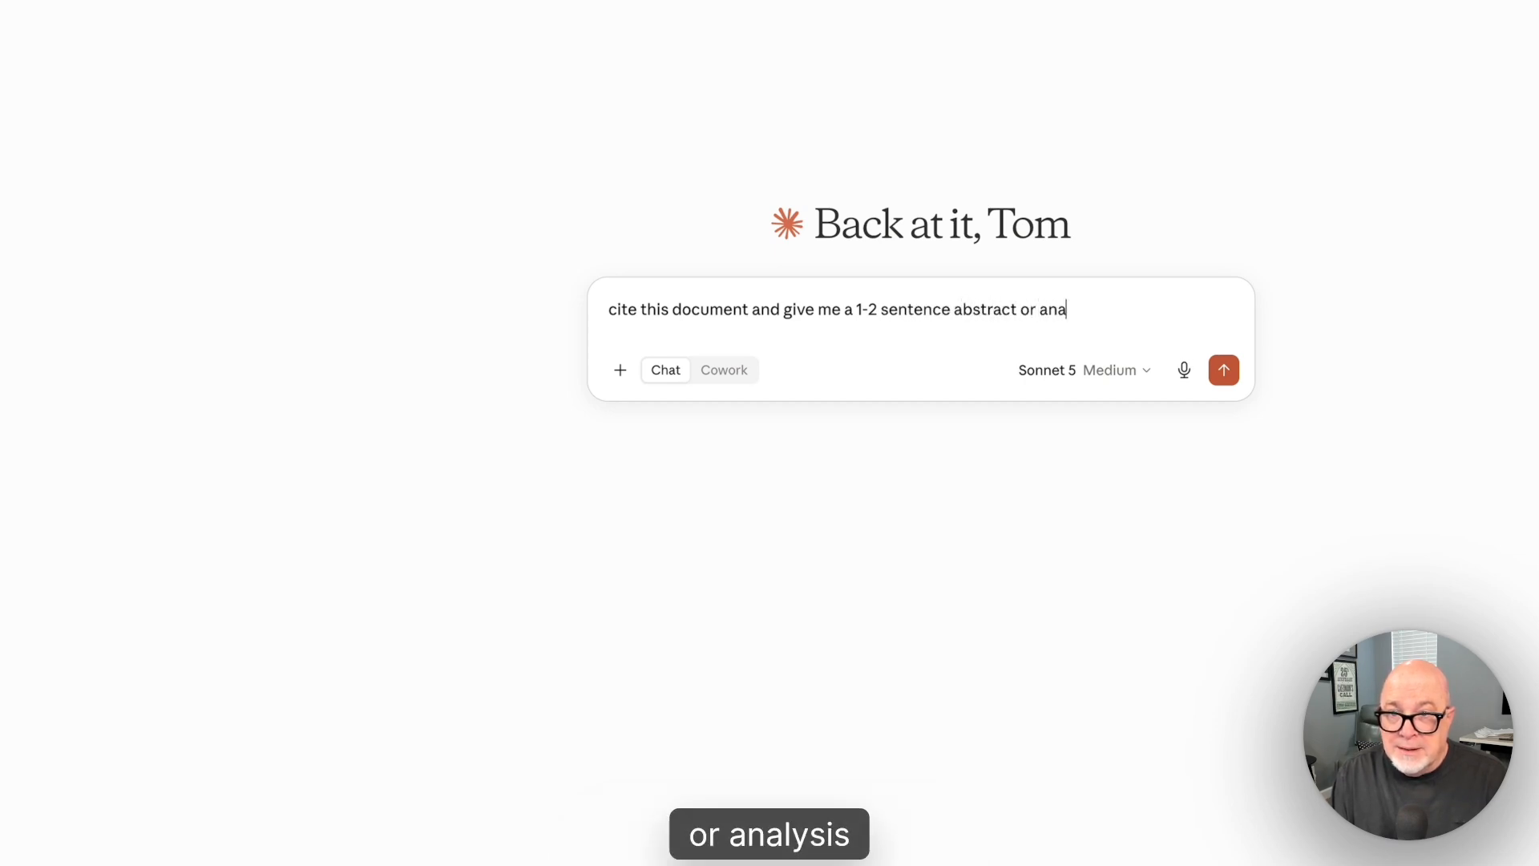
pyautogui.write(';ys')
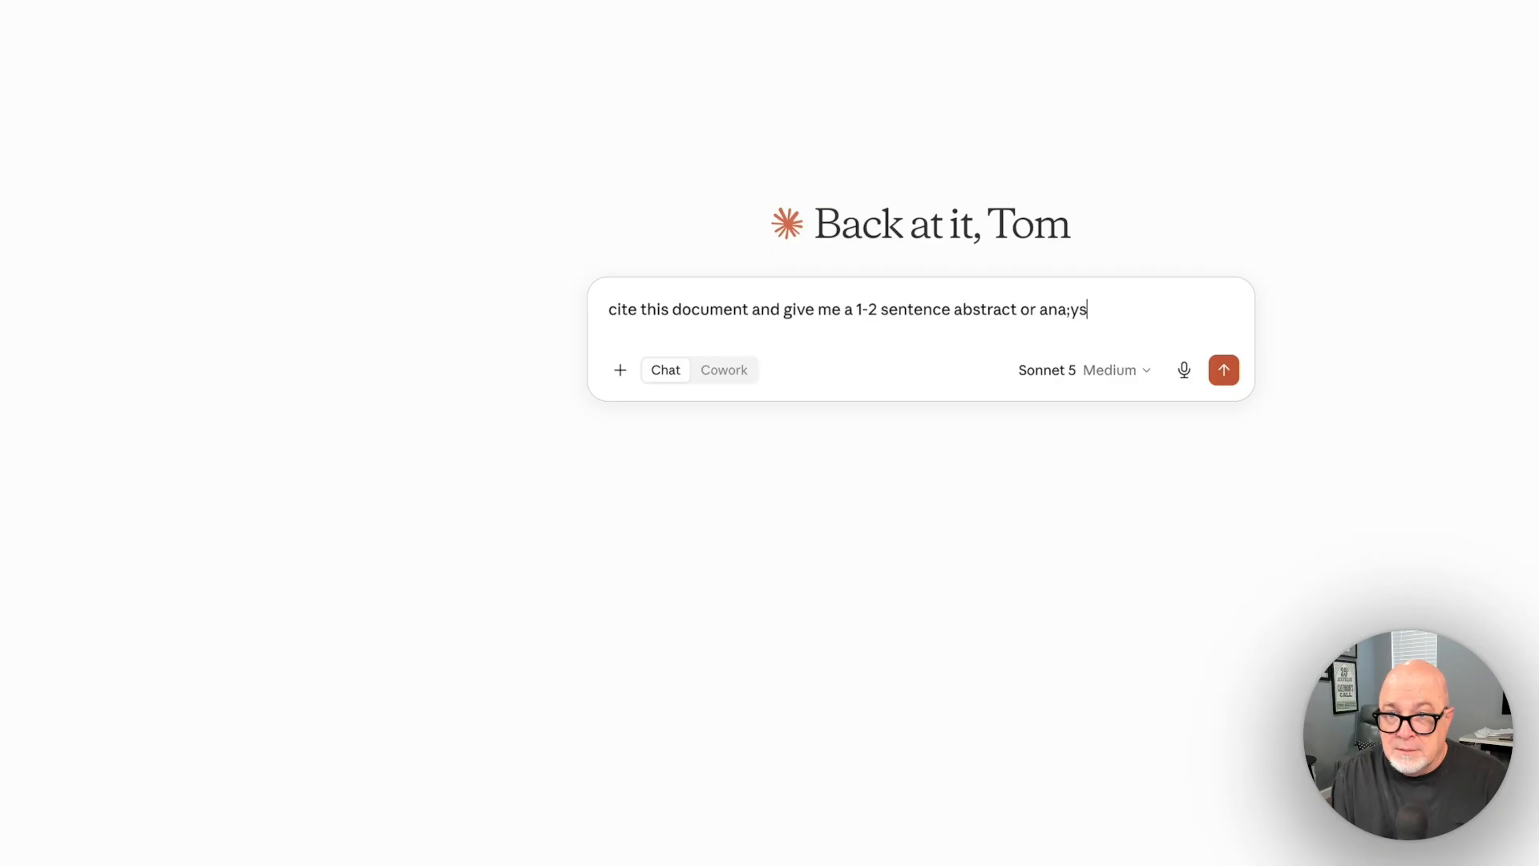
pyautogui.write('is o')
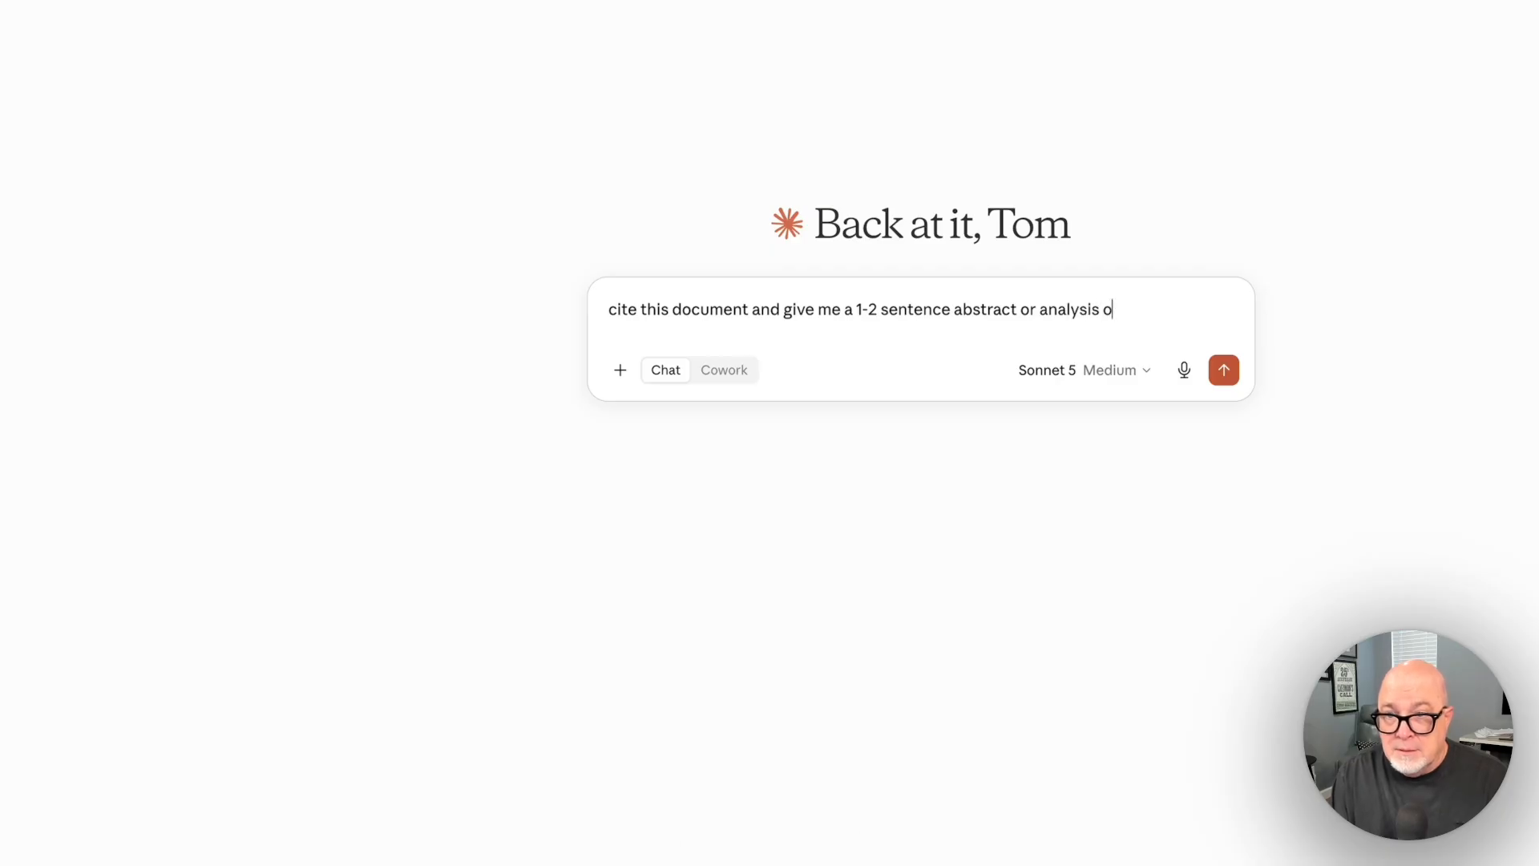
pyautogui.write('f the infrom')
pyautogui.press('BackSpace')
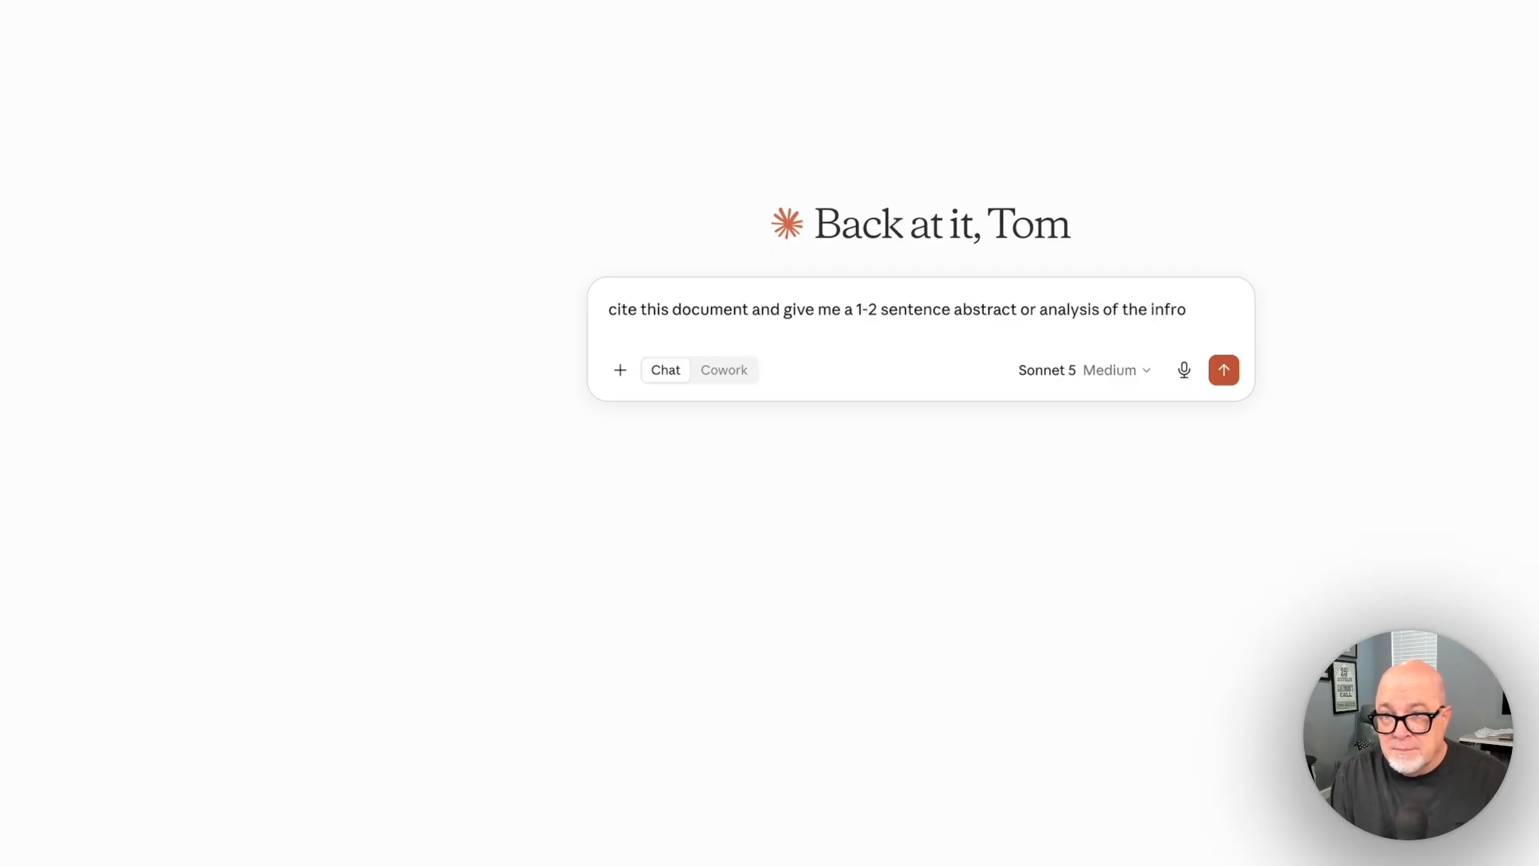
pyautogui.write('mation containe')
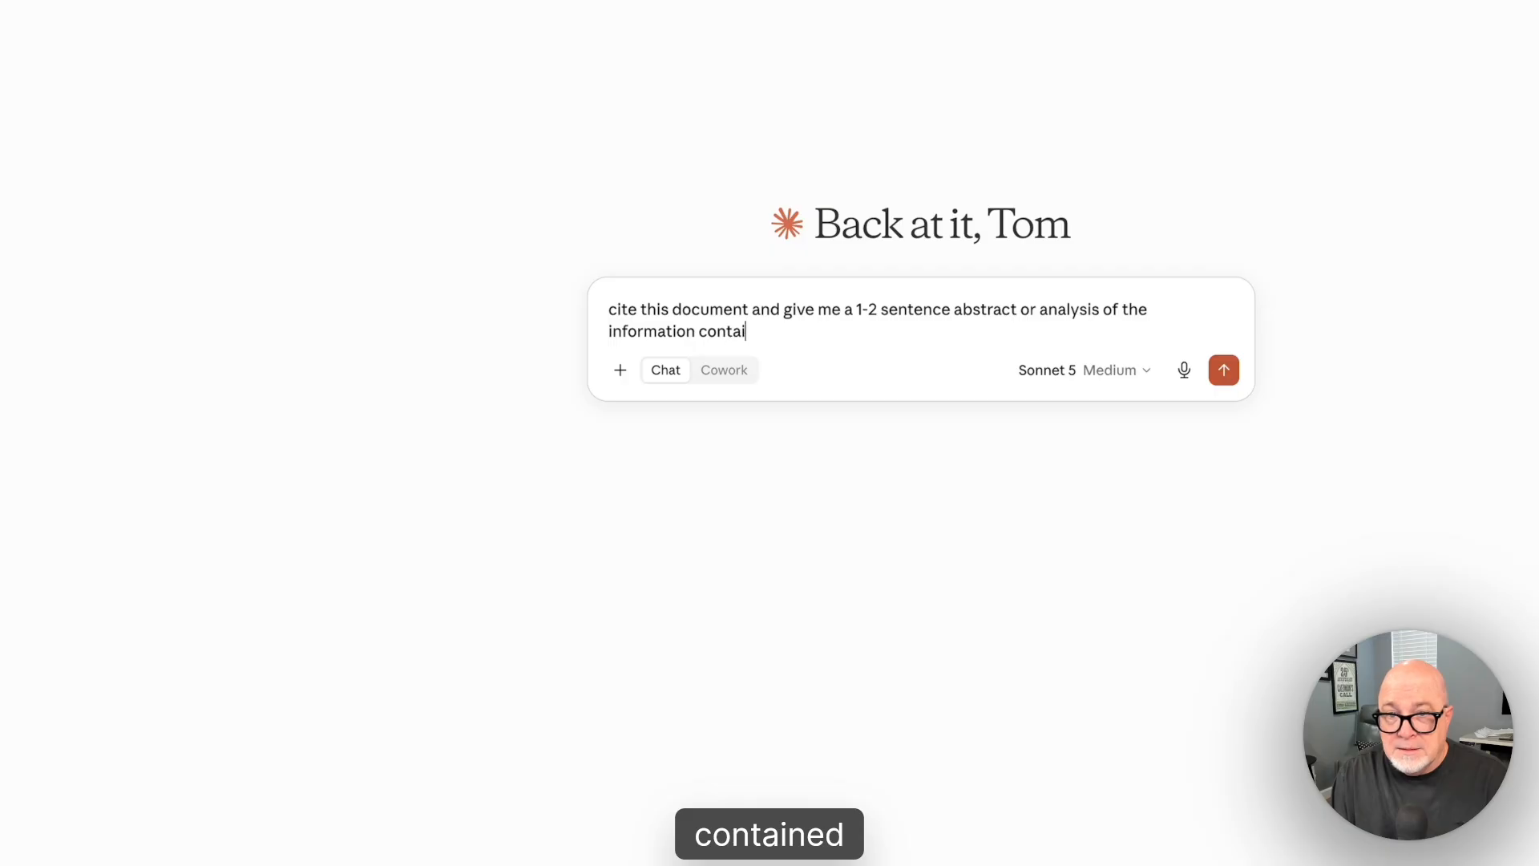
pyautogui.write('d therein.')
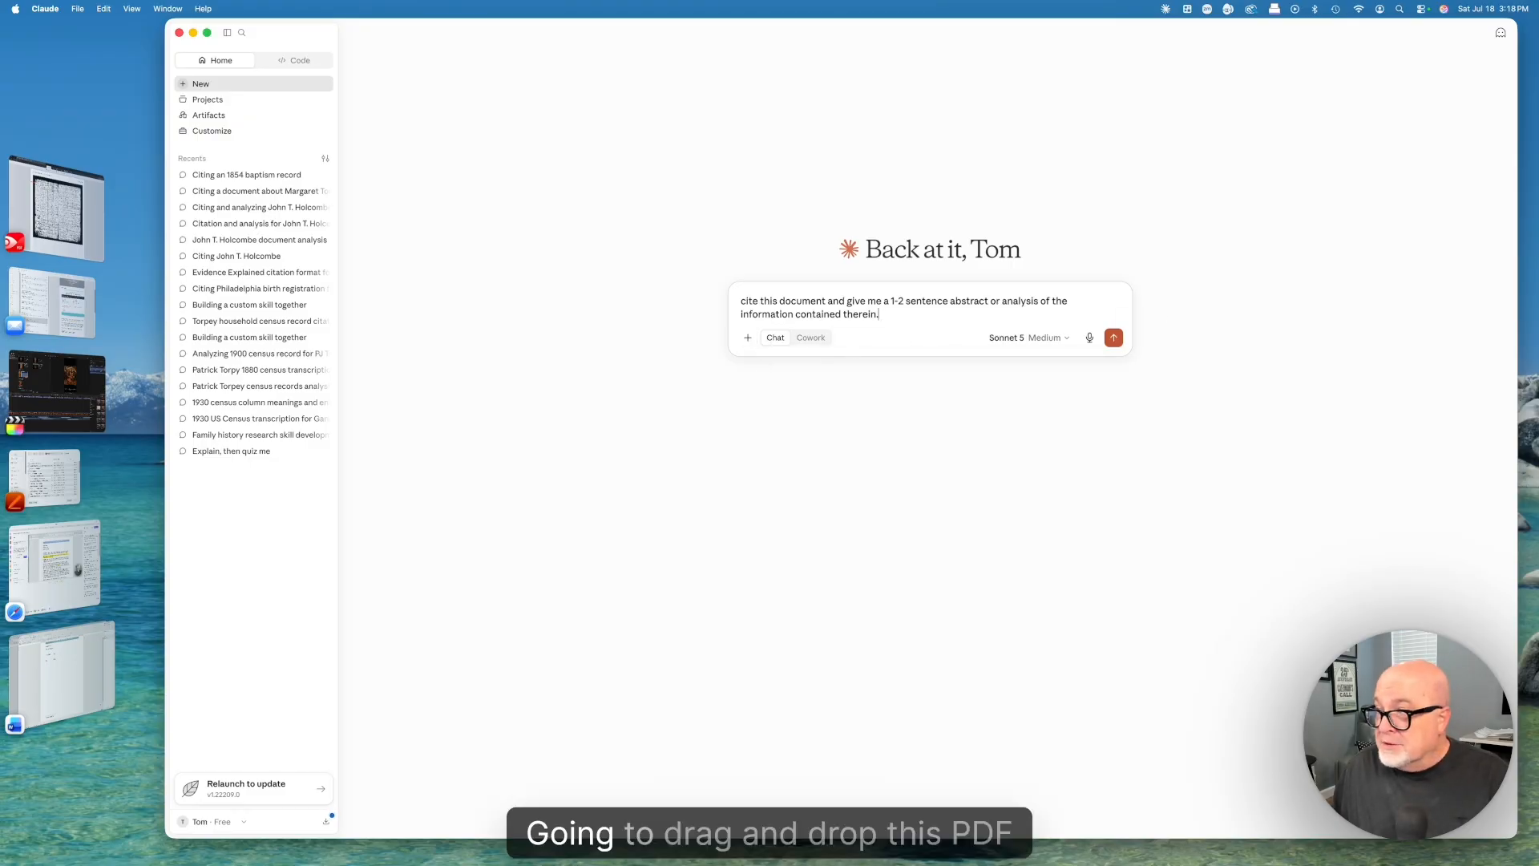
# Attach the baptism record PDF to the prompt and send the request.
pyautogui.moveTo(1538, 305); pyautogui.dragTo(839, 381)
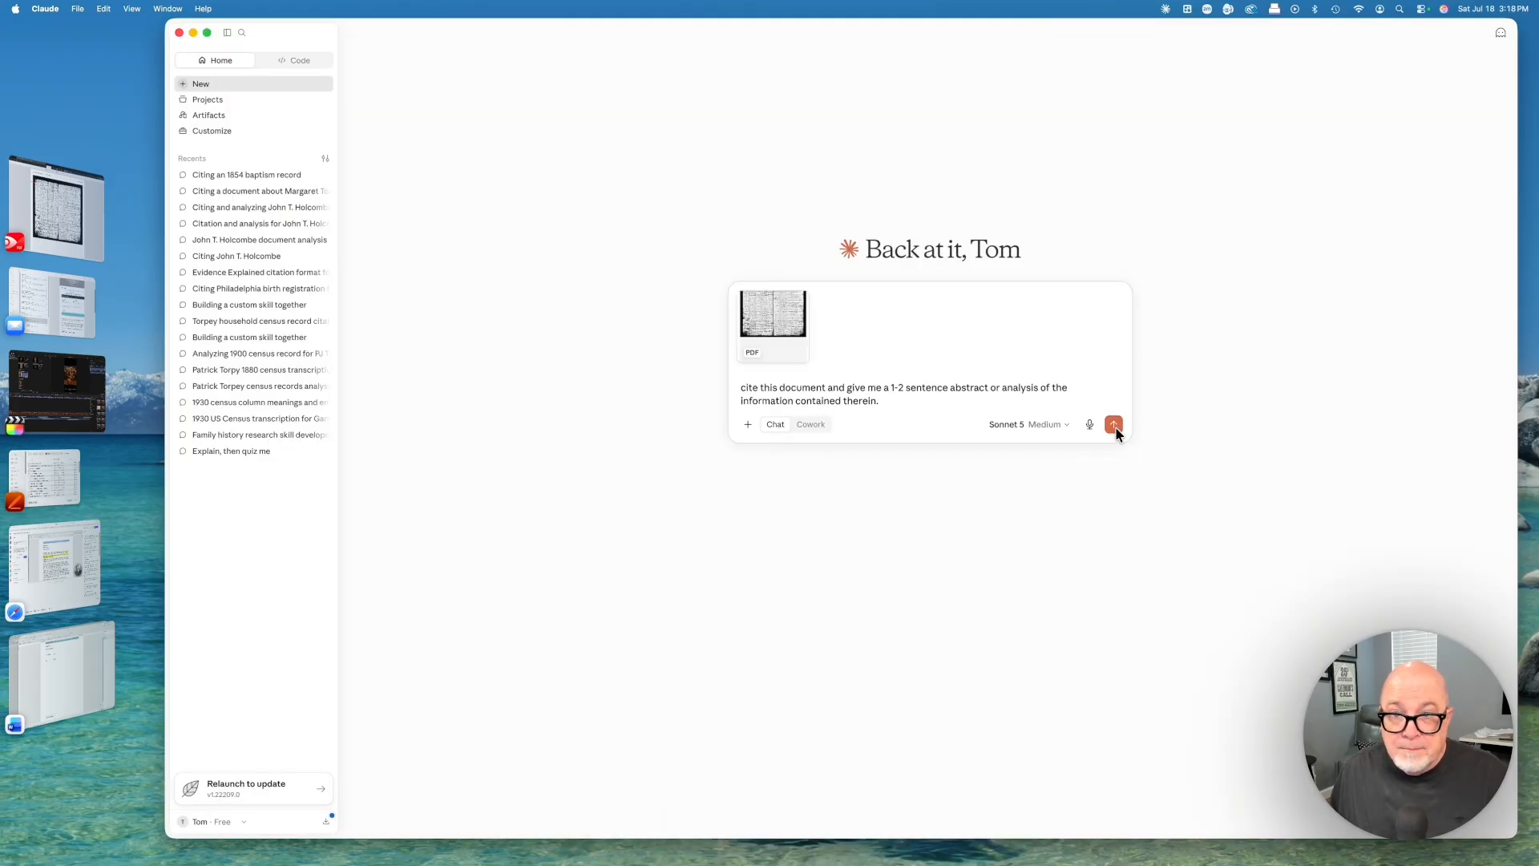
pyautogui.click(1114, 424)
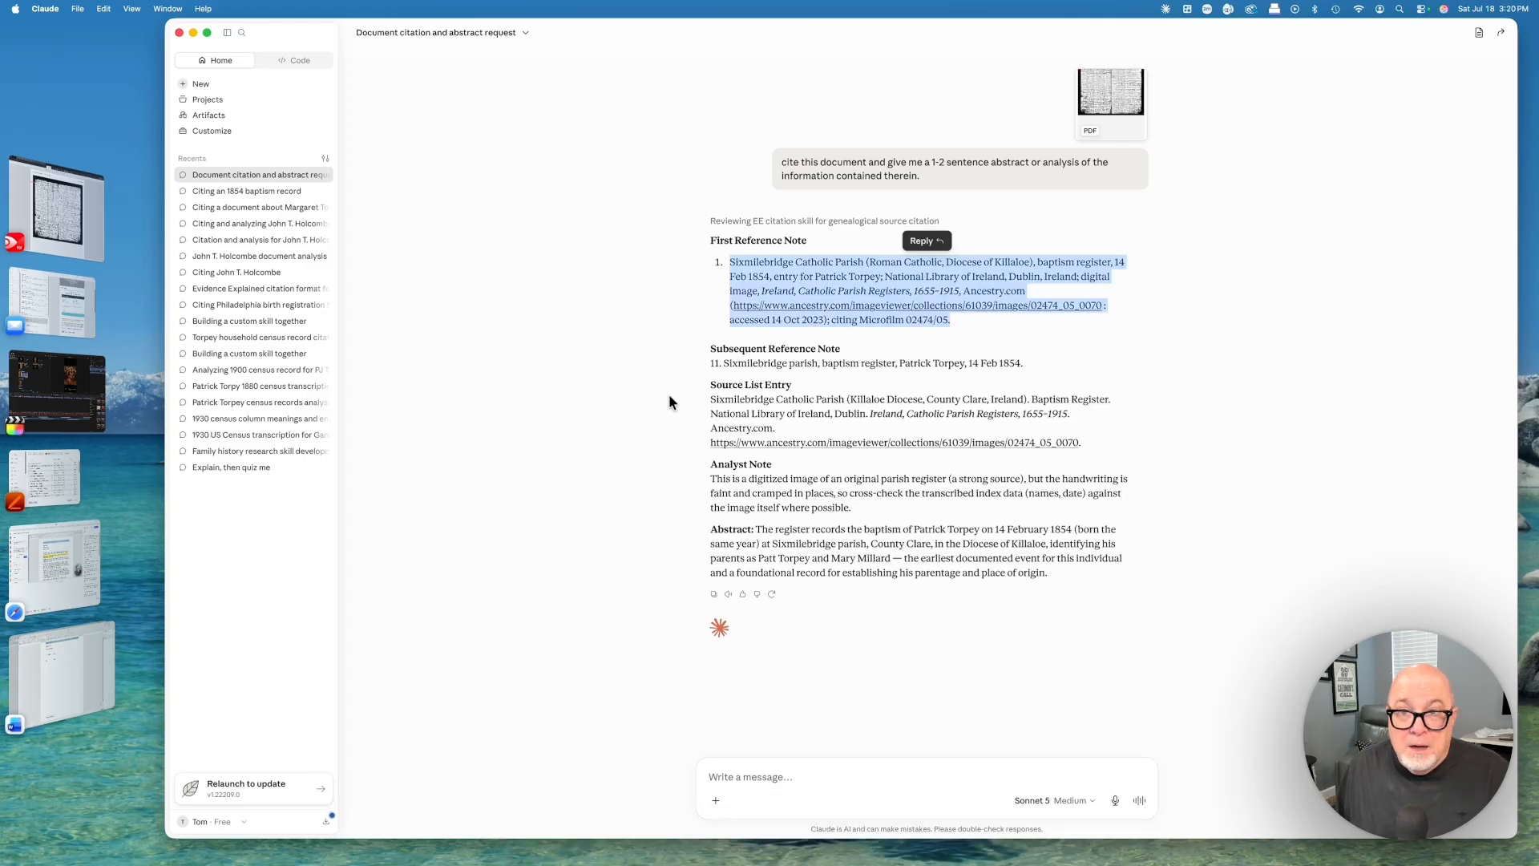
# Copy the abstract text from Claude's reply about the baptism record and switch to the Word research notes.
pyautogui.click(772, 563)
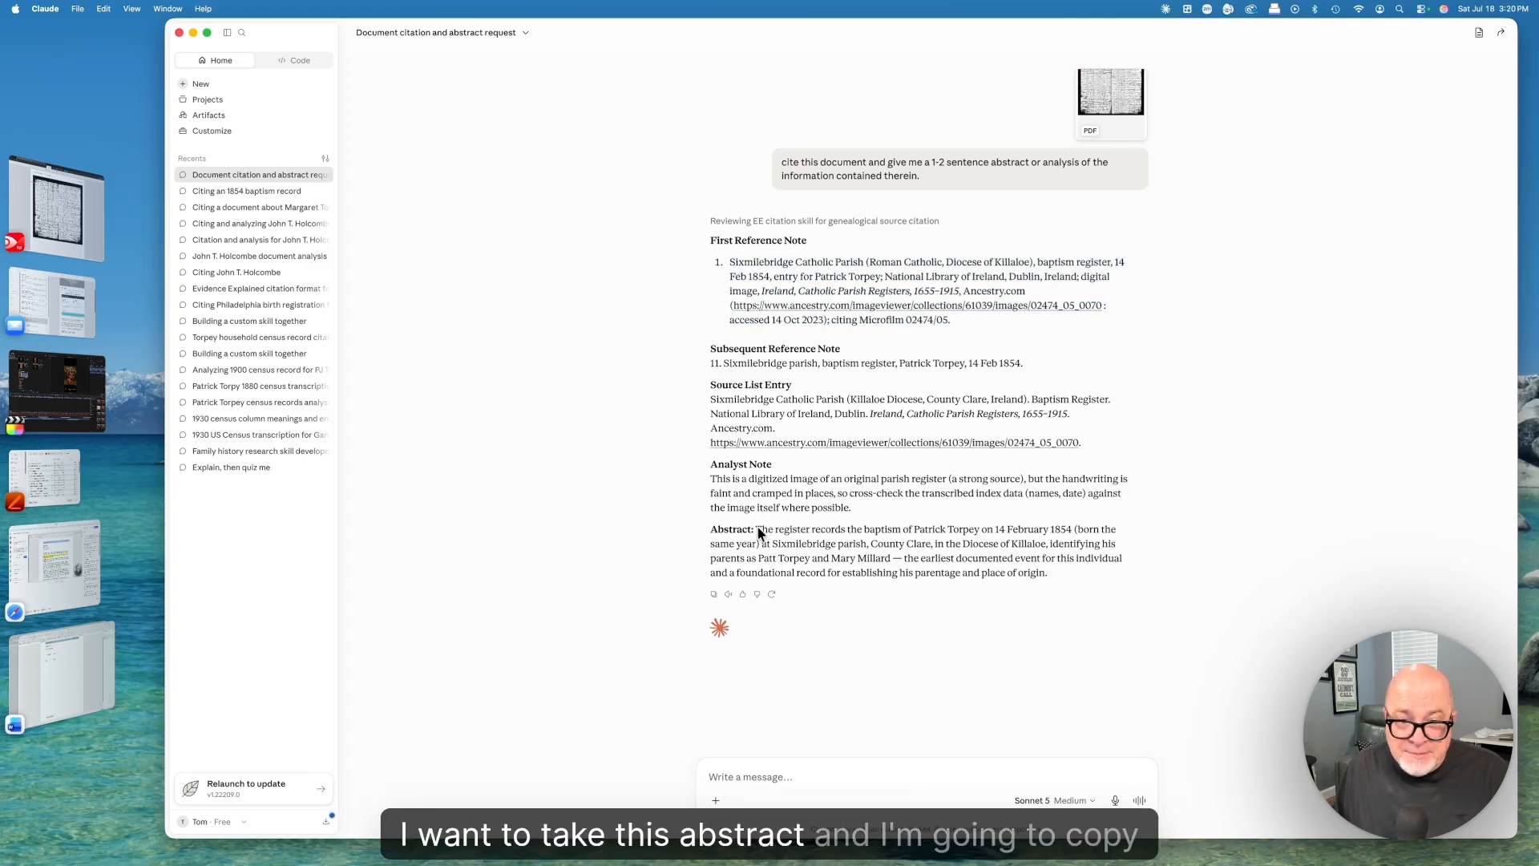
pyautogui.moveTo(758, 529); pyautogui.dragTo(953, 560)
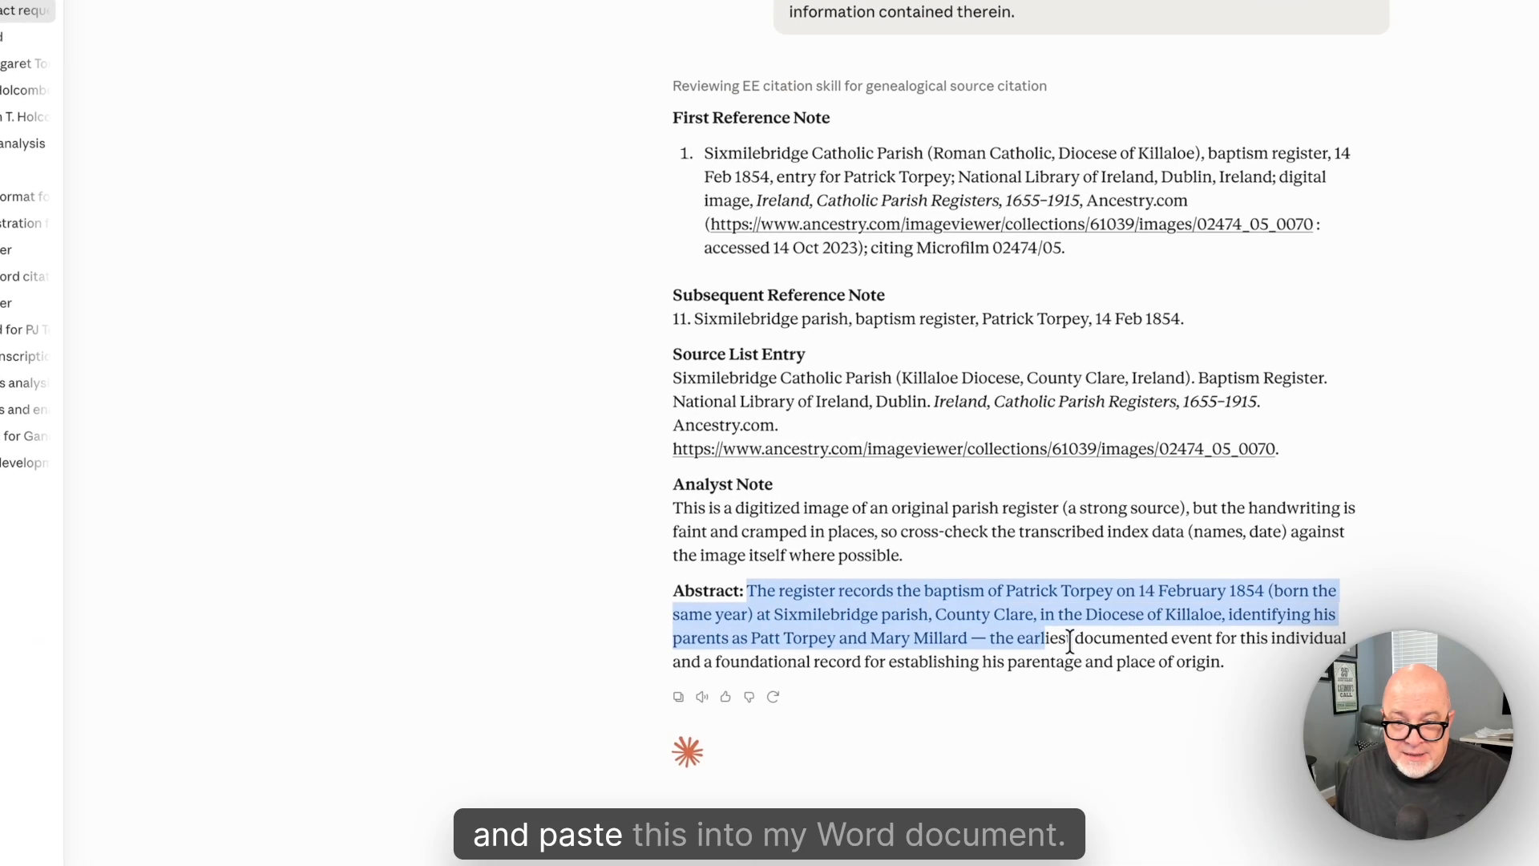
pyautogui.moveTo(1070, 642); pyautogui.dragTo(1232, 662)
pyautogui.press('super+c')
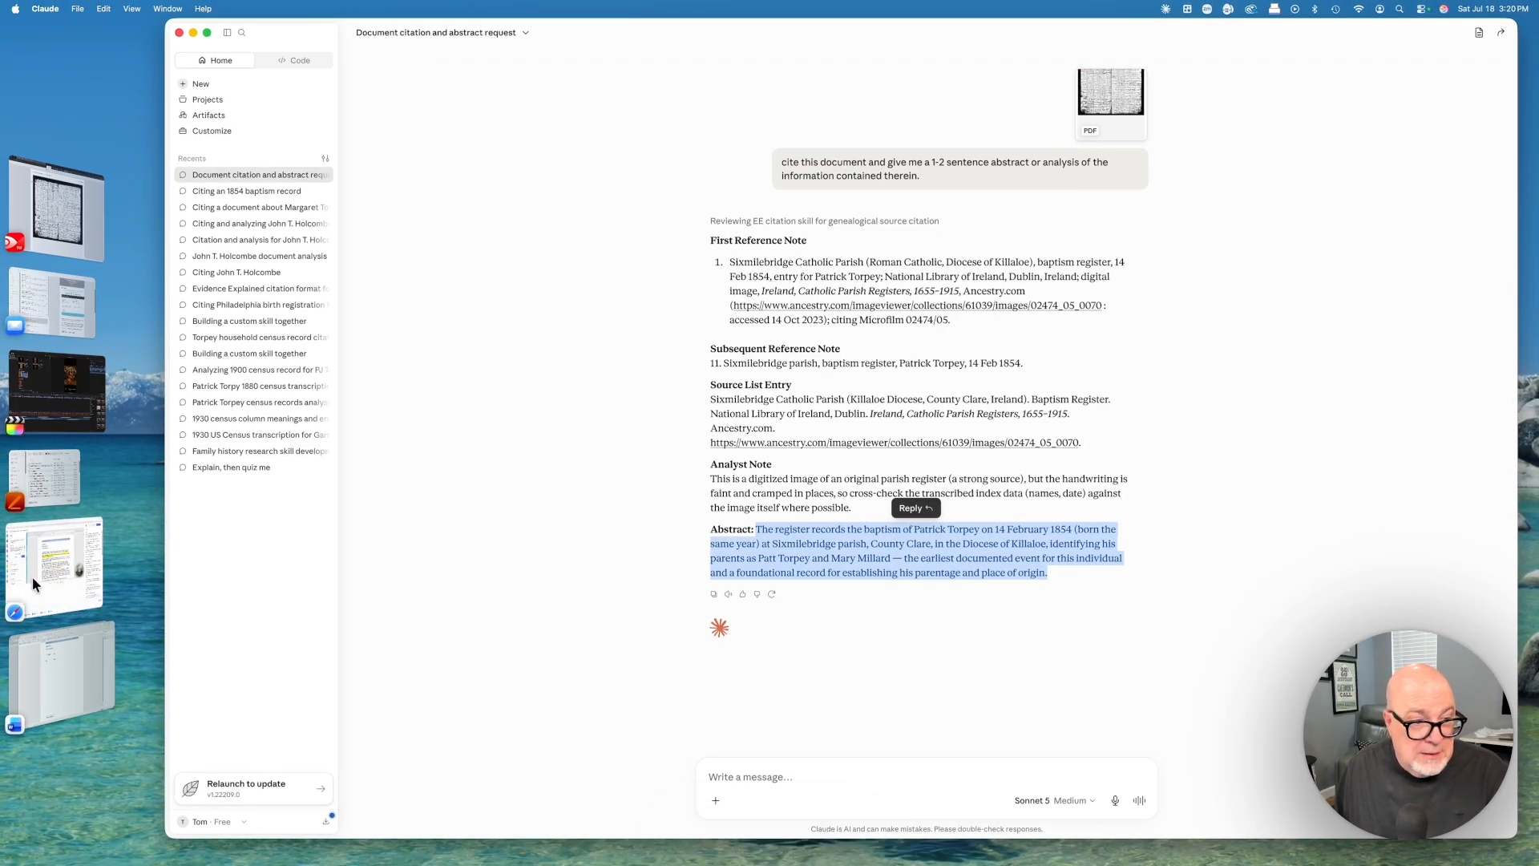
pyautogui.click(56, 670)
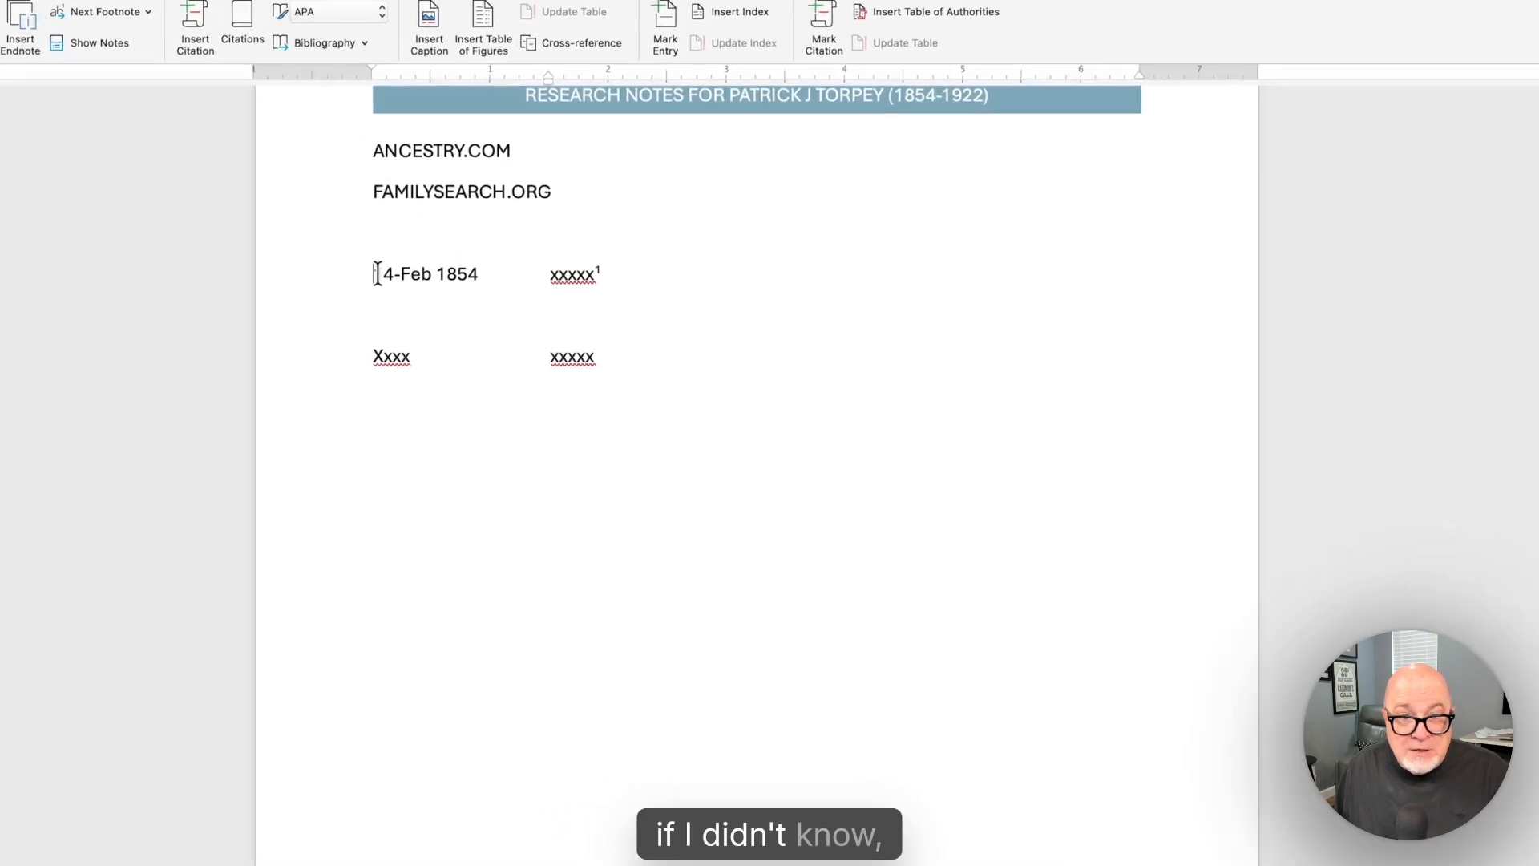
# Bold the 14-Feb 1854 date and replace the placeholder text and footnote mark beside it with the copied abstract.
pyautogui.moveTo(368, 275); pyautogui.dragTo(450, 277)
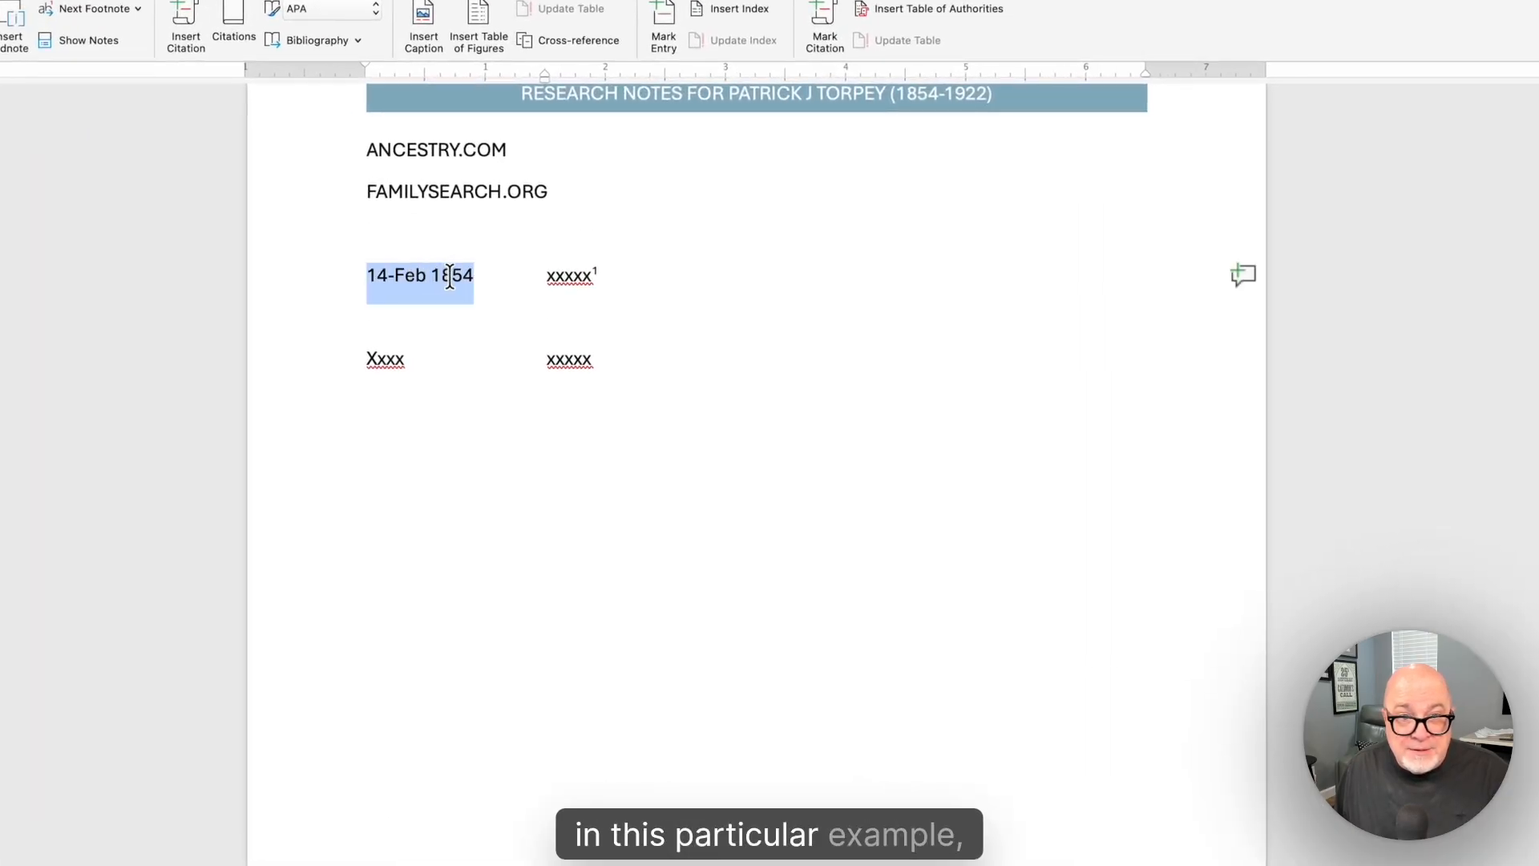
pyautogui.press('super+b')
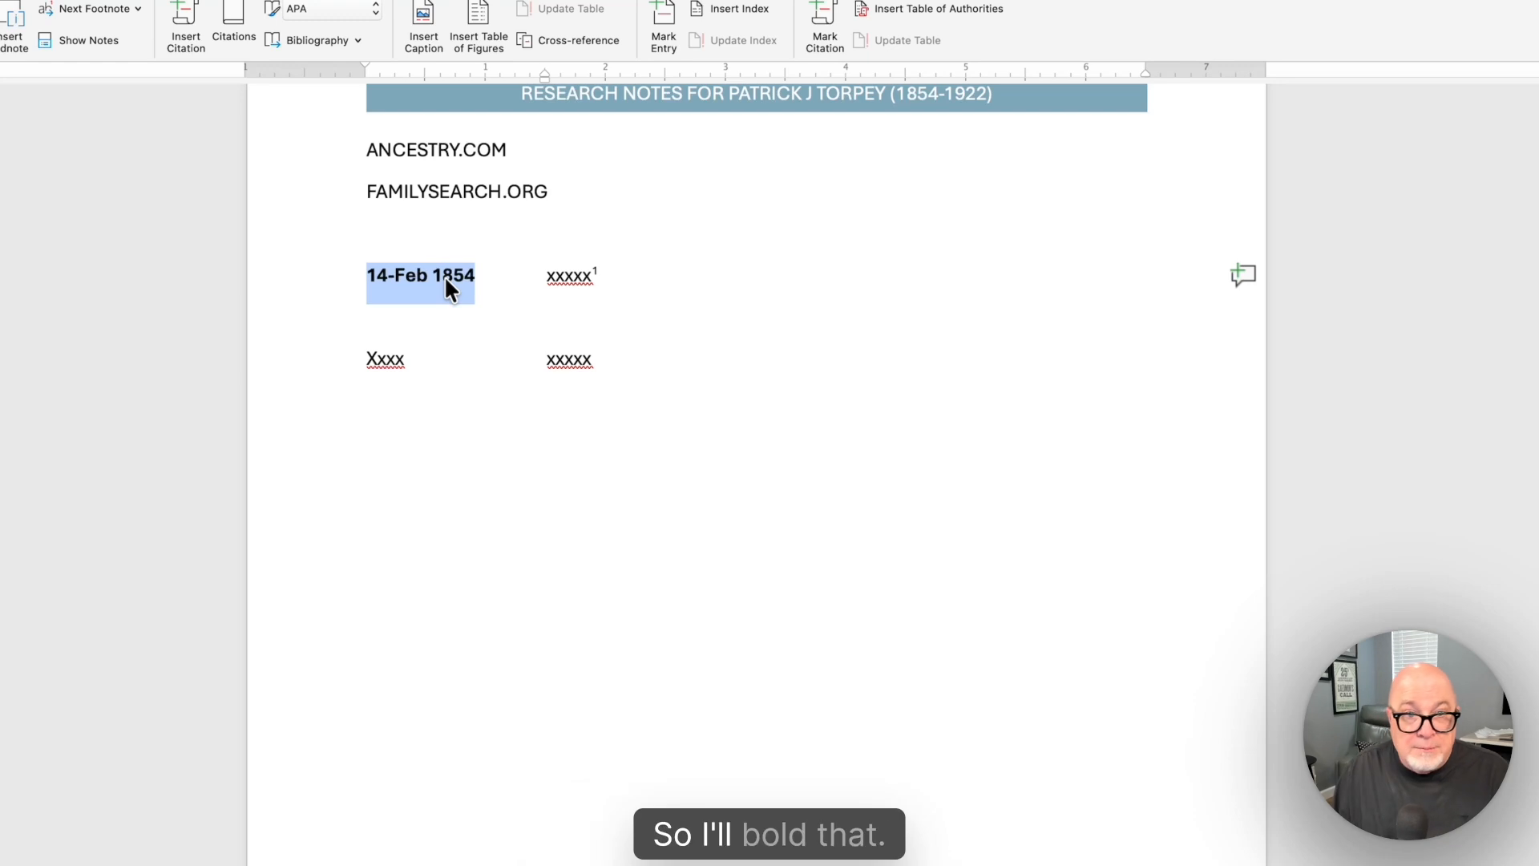
pyautogui.doubleClick(561, 277)
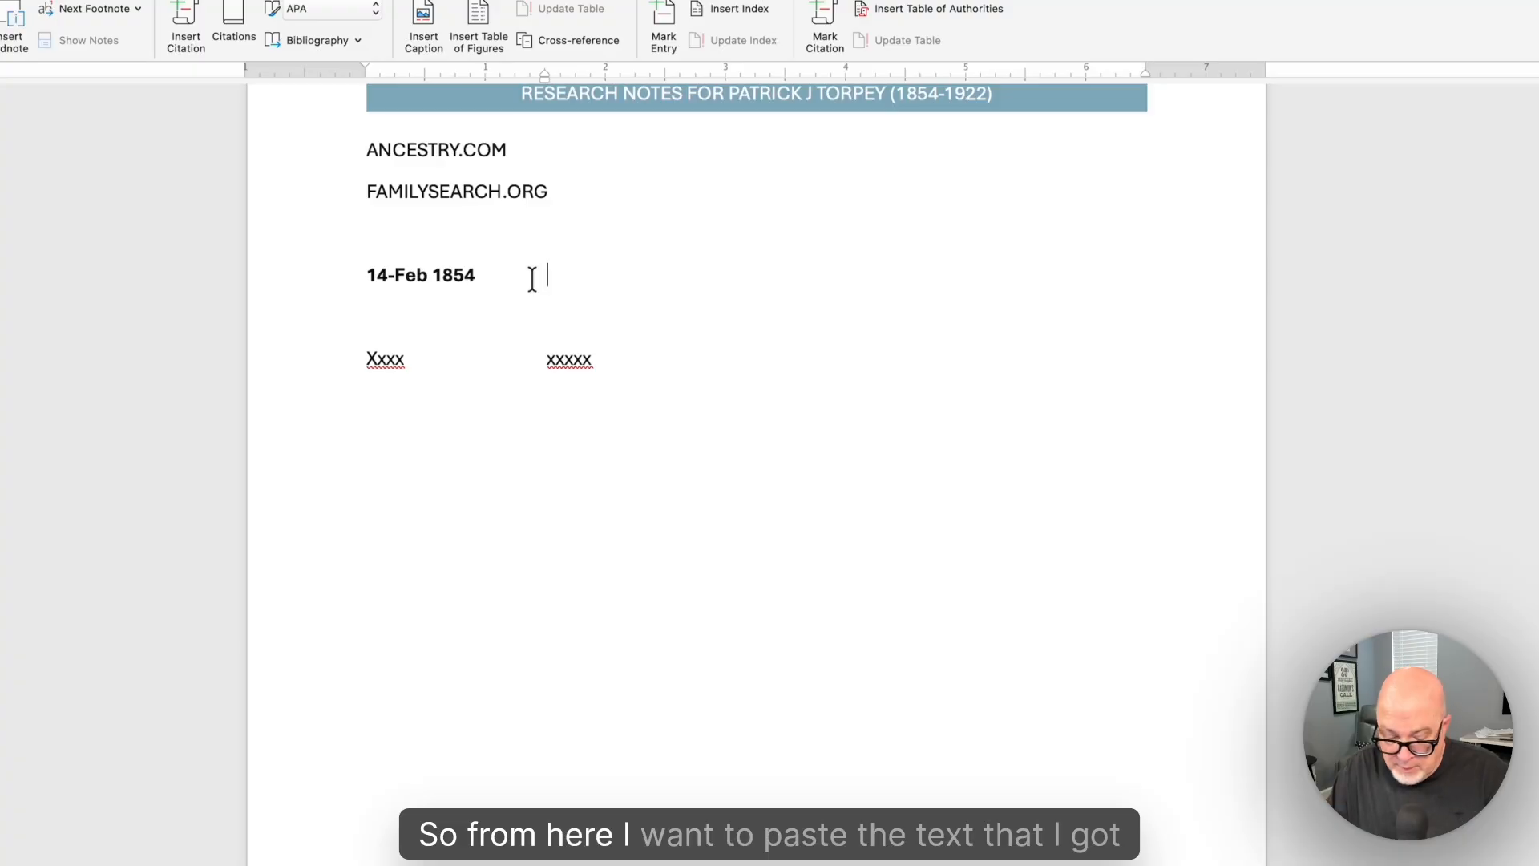
pyautogui.press('super+v')
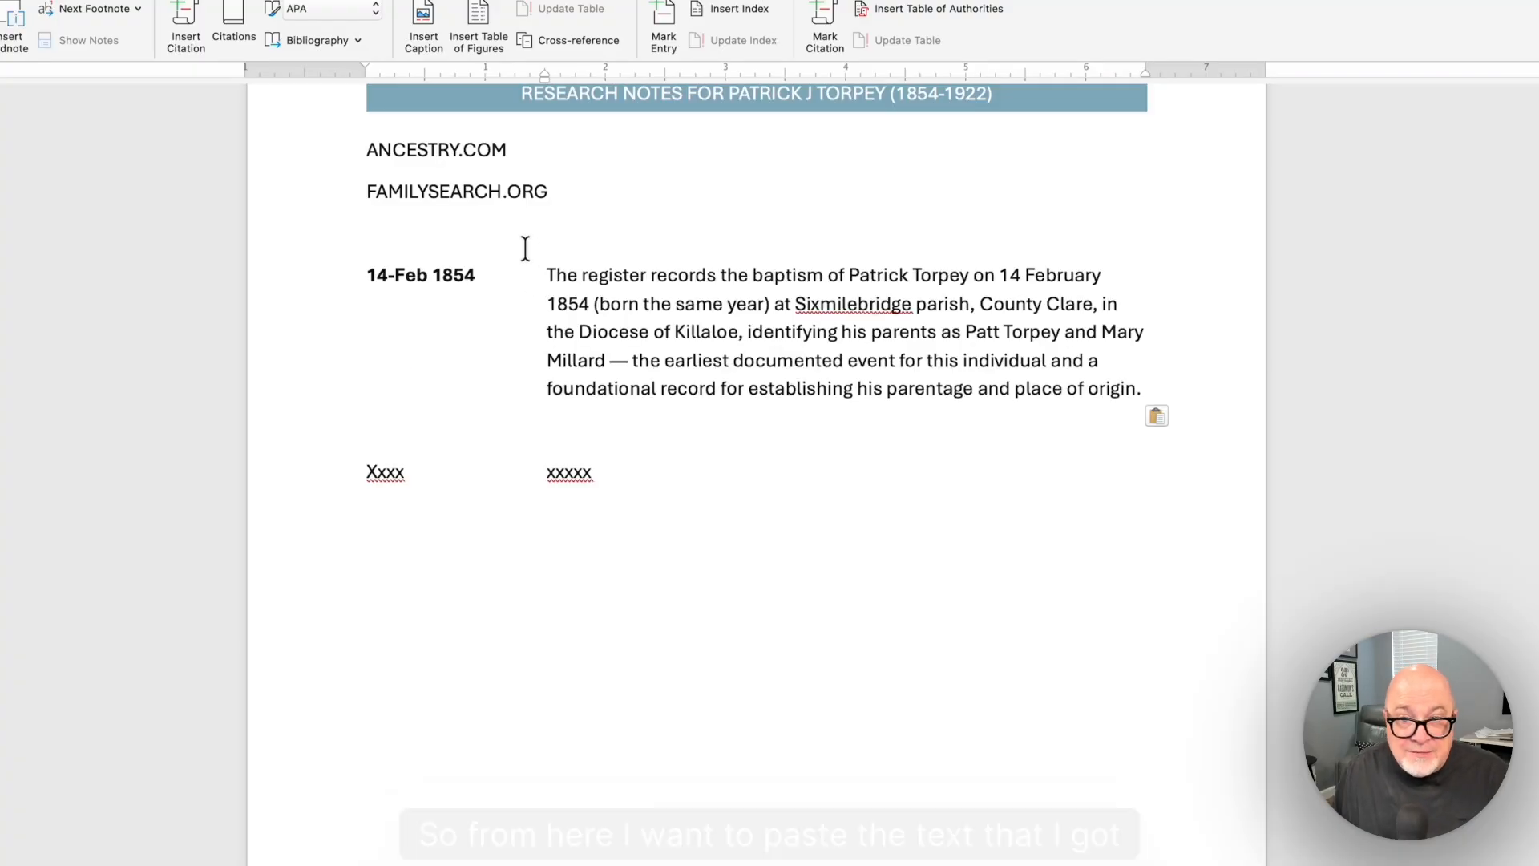
pyautogui.click(1170, 416)
pyautogui.click(1183, 498)
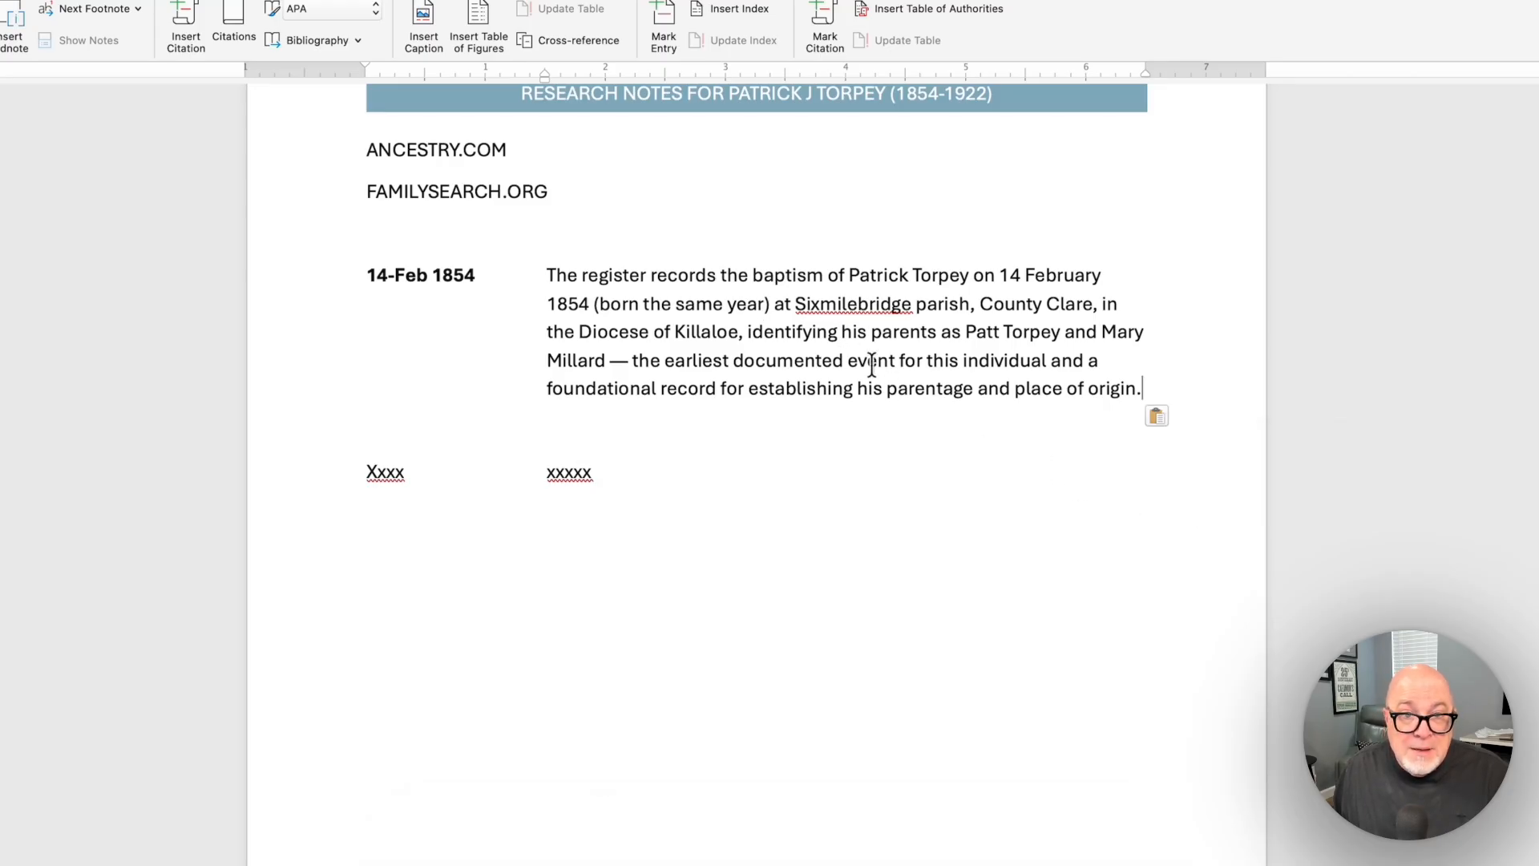
# Add the title "Baptism Record." before the abstract and insert a footnote right after the word "Record".
pyautogui.click(550, 274)
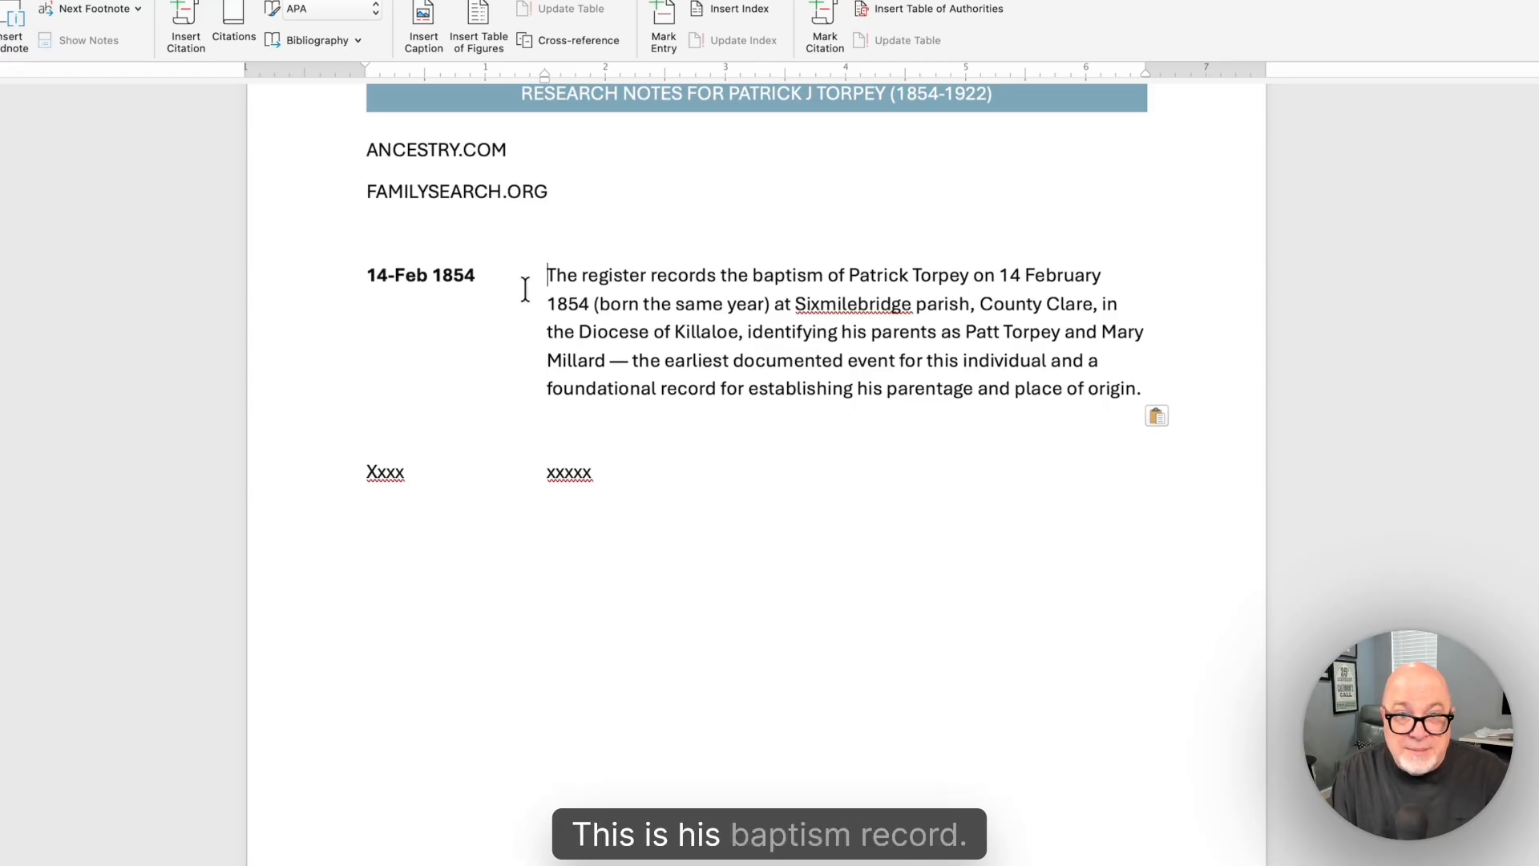
pyautogui.write('Baptism Record.')
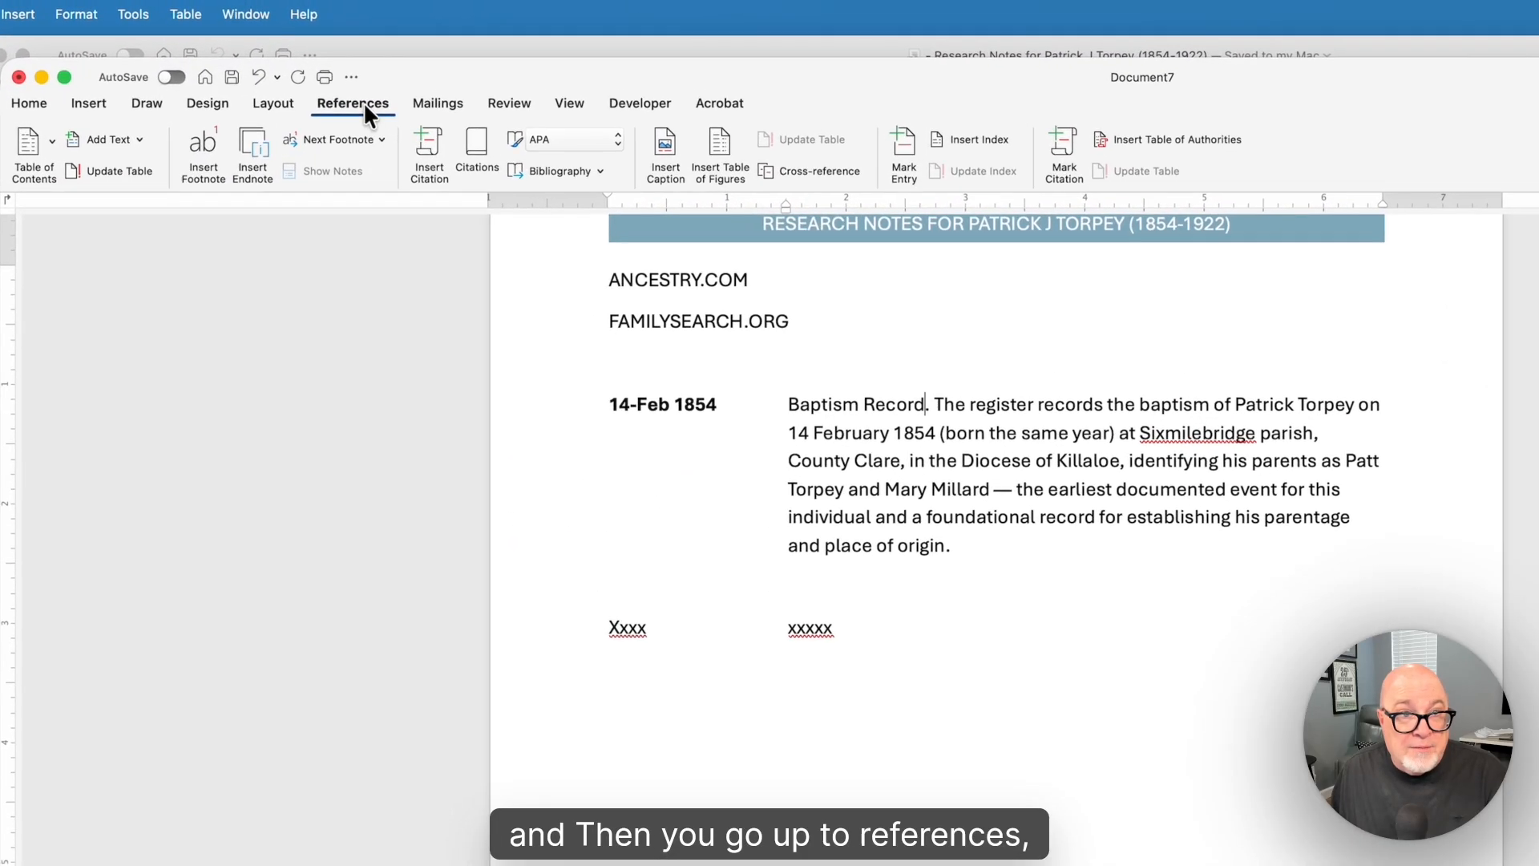
pyautogui.click(204, 146)
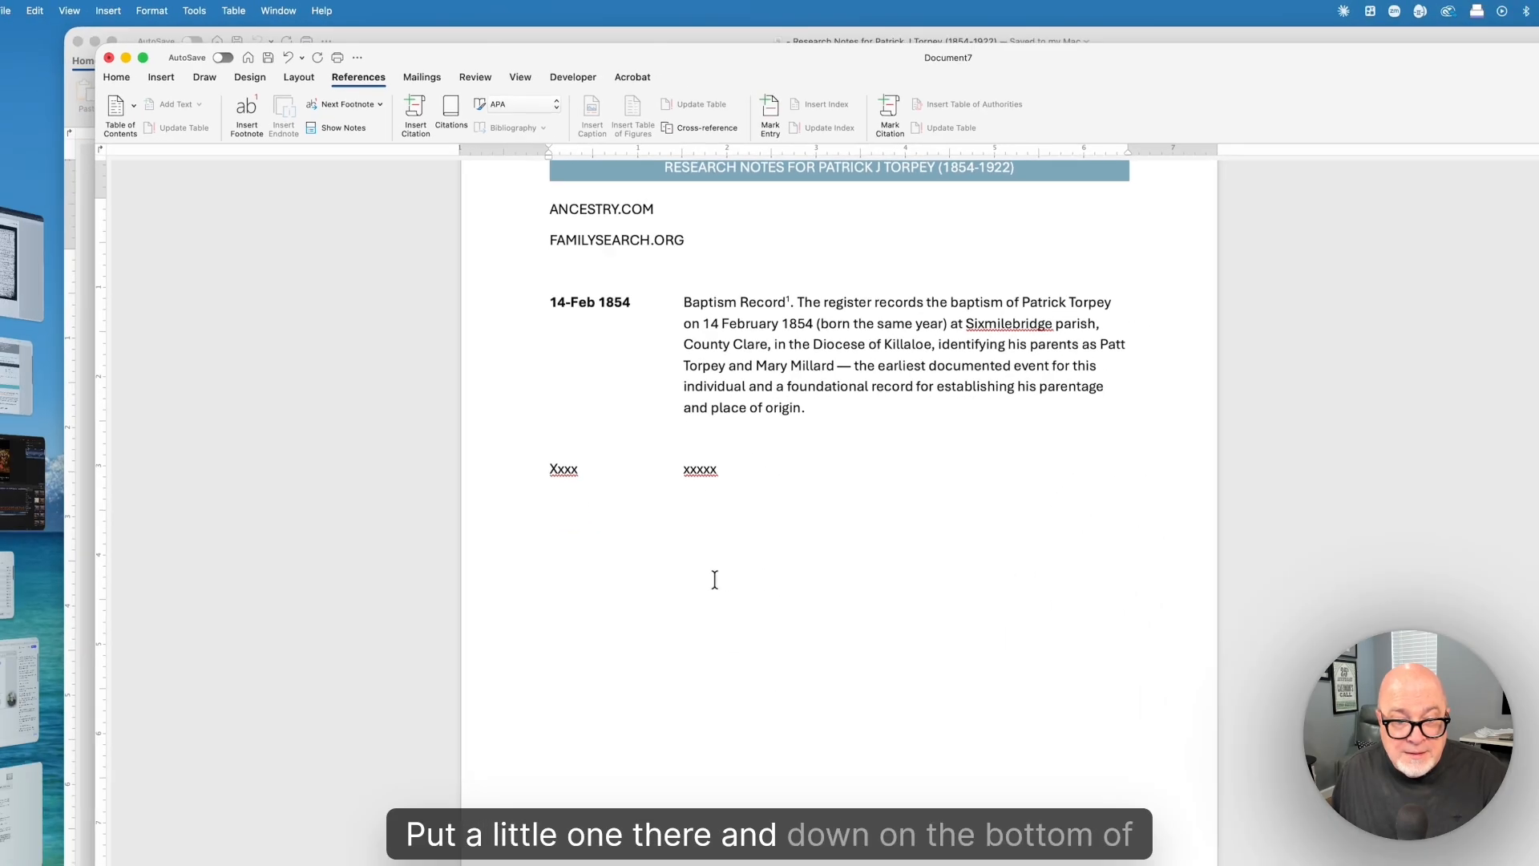
# Copy the First Reference Note citation for the baptism register from Claude and paste it as the text of Word footnote 1.
pyautogui.scroll(-2, 572, 726)
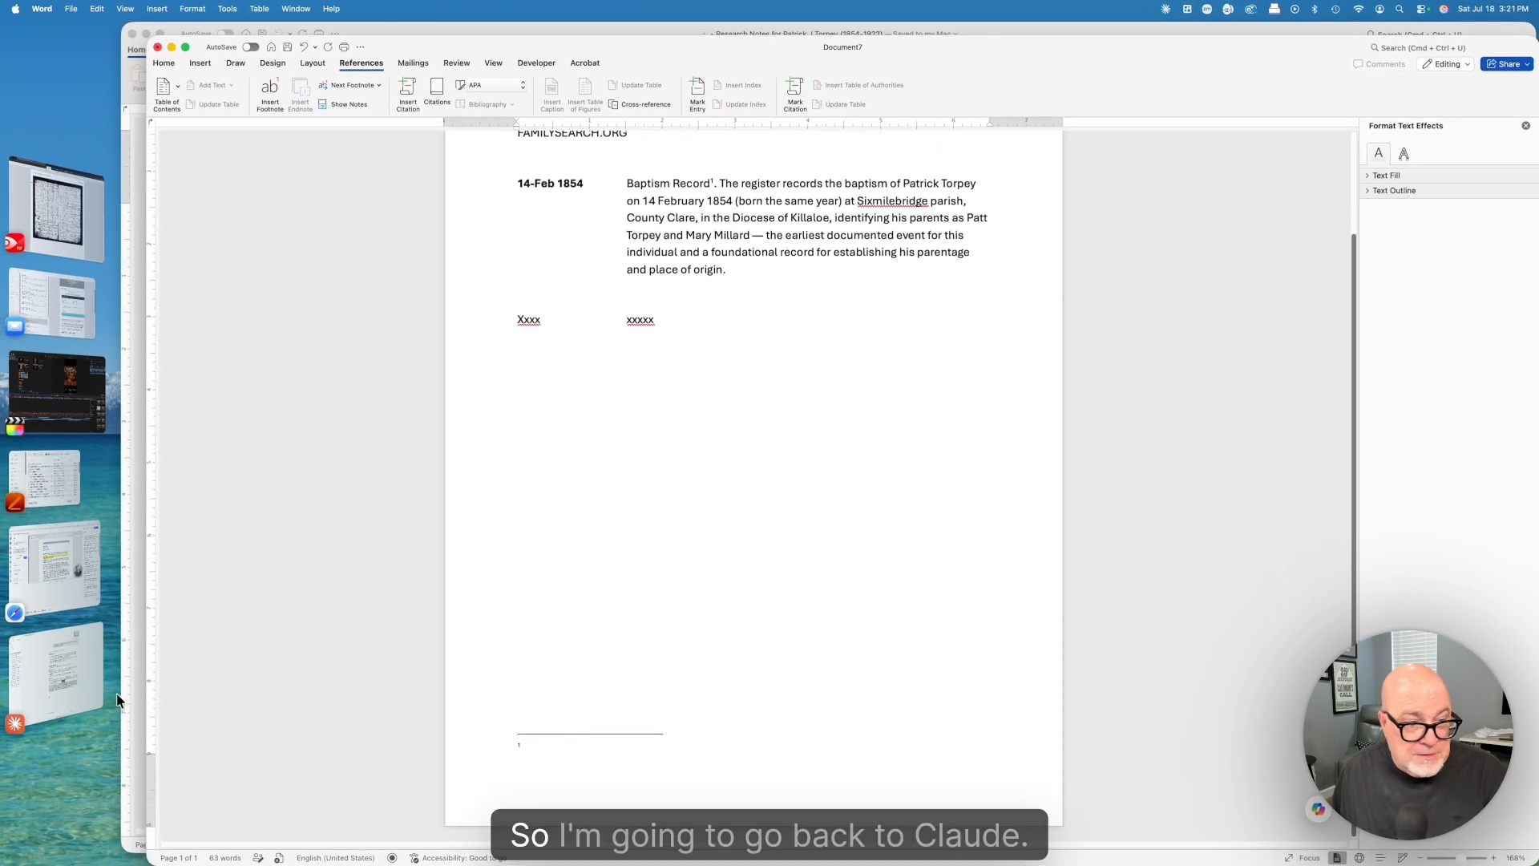
pyautogui.click(46, 667)
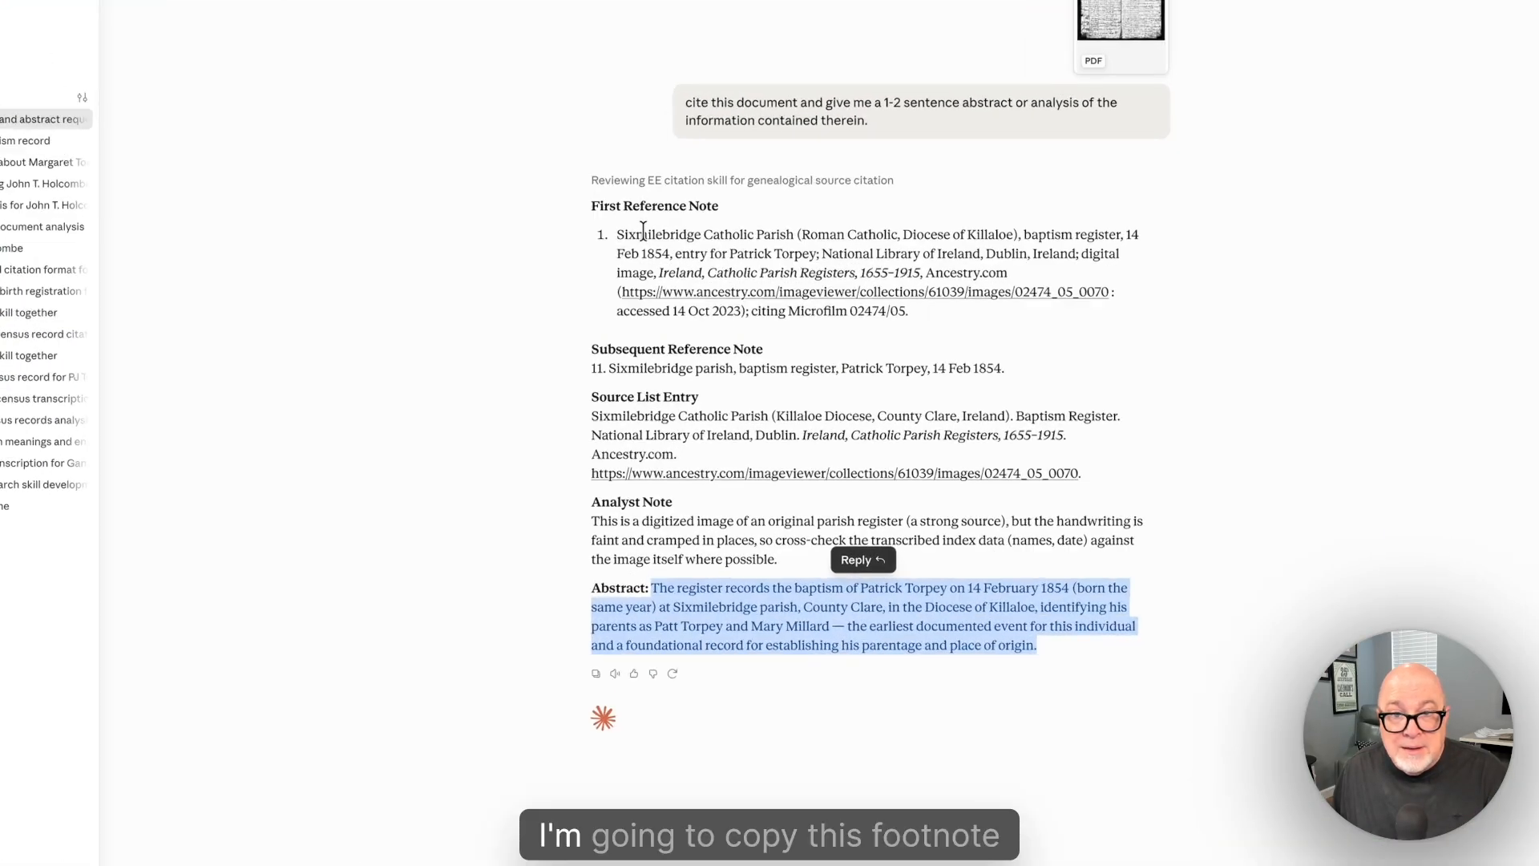
pyautogui.click(731, 262)
pyautogui.moveTo(504, 204); pyautogui.dragTo(634, 230)
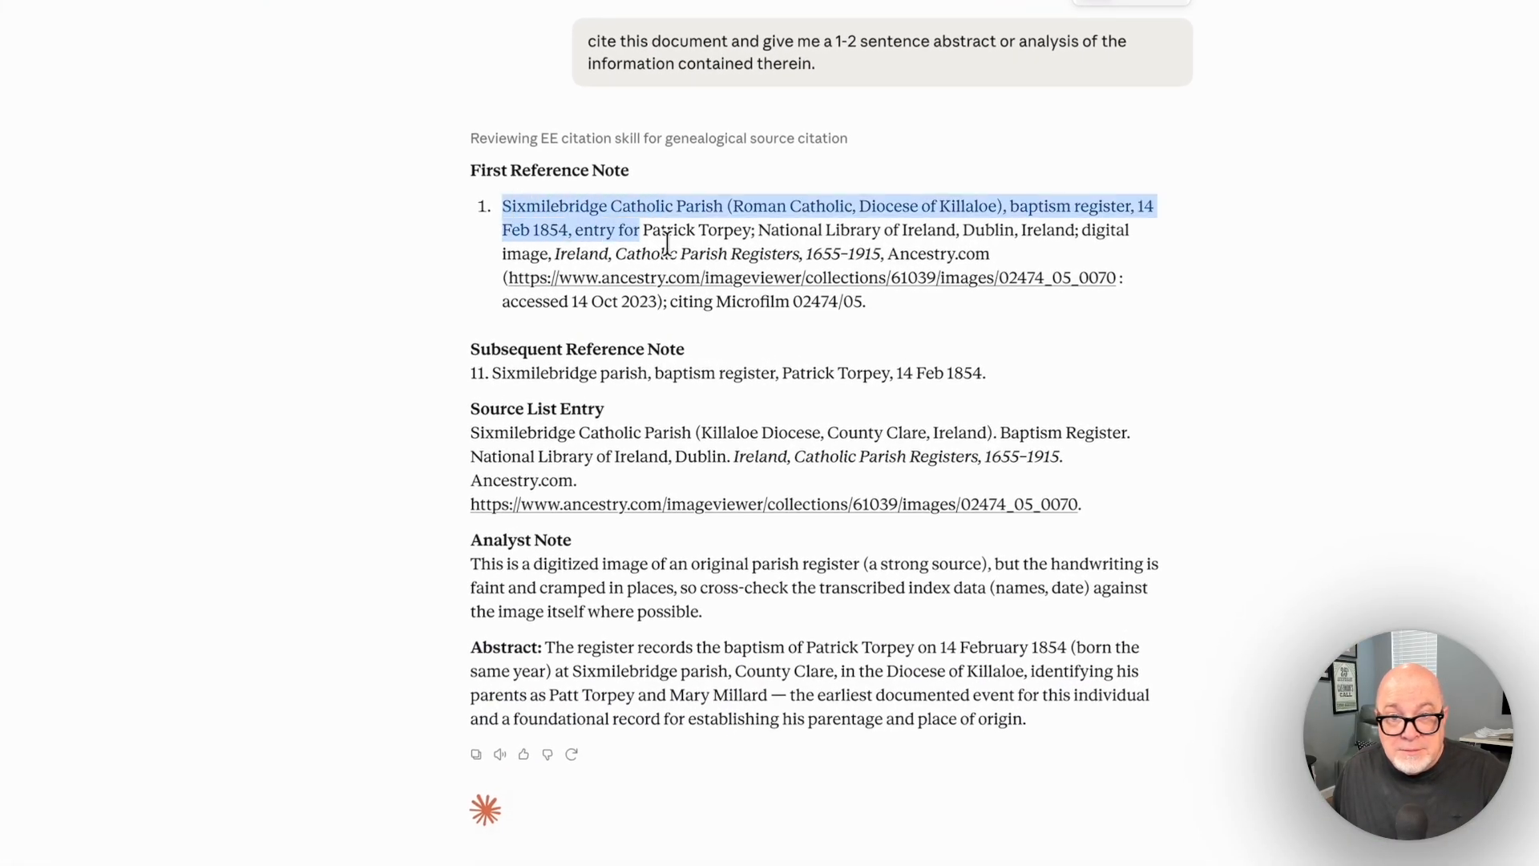
pyautogui.moveTo(633, 231); pyautogui.dragTo(865, 302)
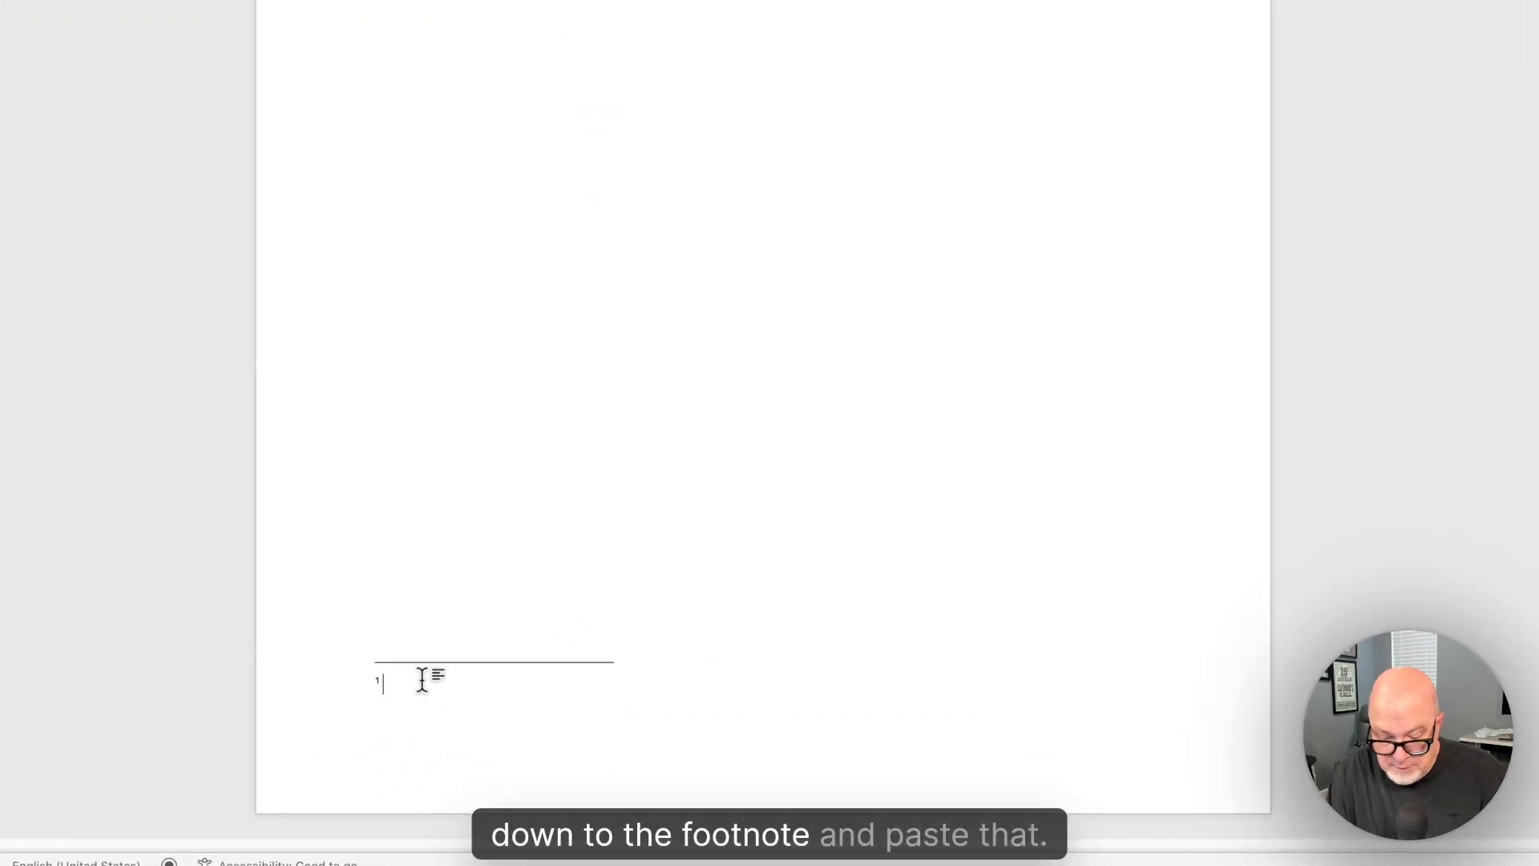
pyautogui.write('Sixmilebridge Catholic Parish (Roman Catholic, Diocese of Killaloe), baptism register, 14 Feb 1854, entry for Patrick Torpey; National Library of Ireland, Dublin, Ireland; digital image, Ireland, Catholic Parish Registers, 1655–1915, Ancestry.com (https://www.ancestry.com/imageviewer/collections/61039/images/02474_05_0070 : accessed 14 Oct 2023); citing Microfilm 02474/05.')
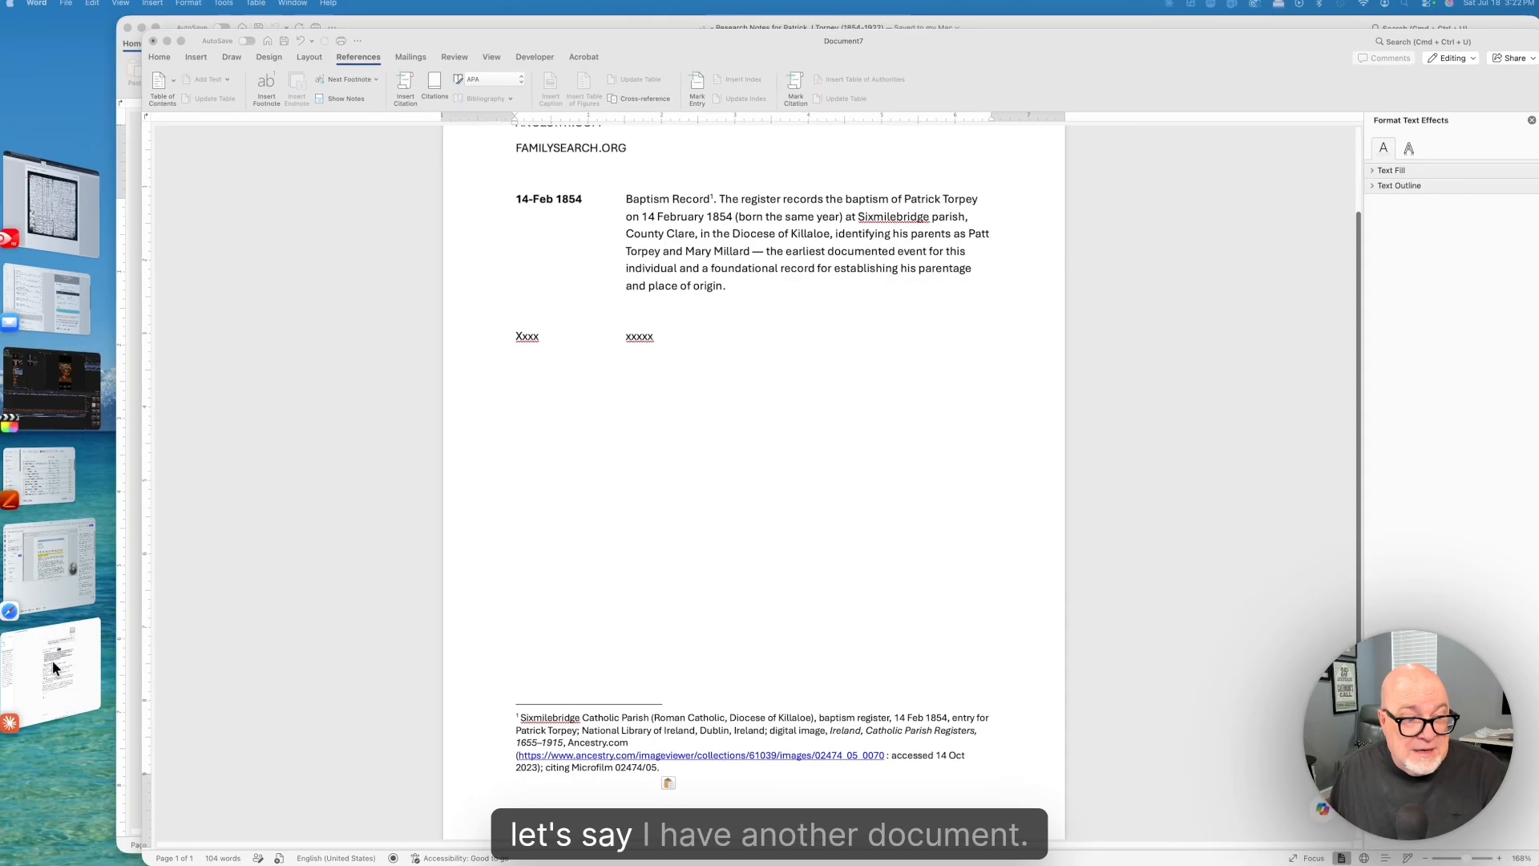
# Attach the 1874 newspaper article PDF in Claude and send "cite this and give me a brief analysis or abstract of the information contained therein".
pyautogui.click(51, 661)
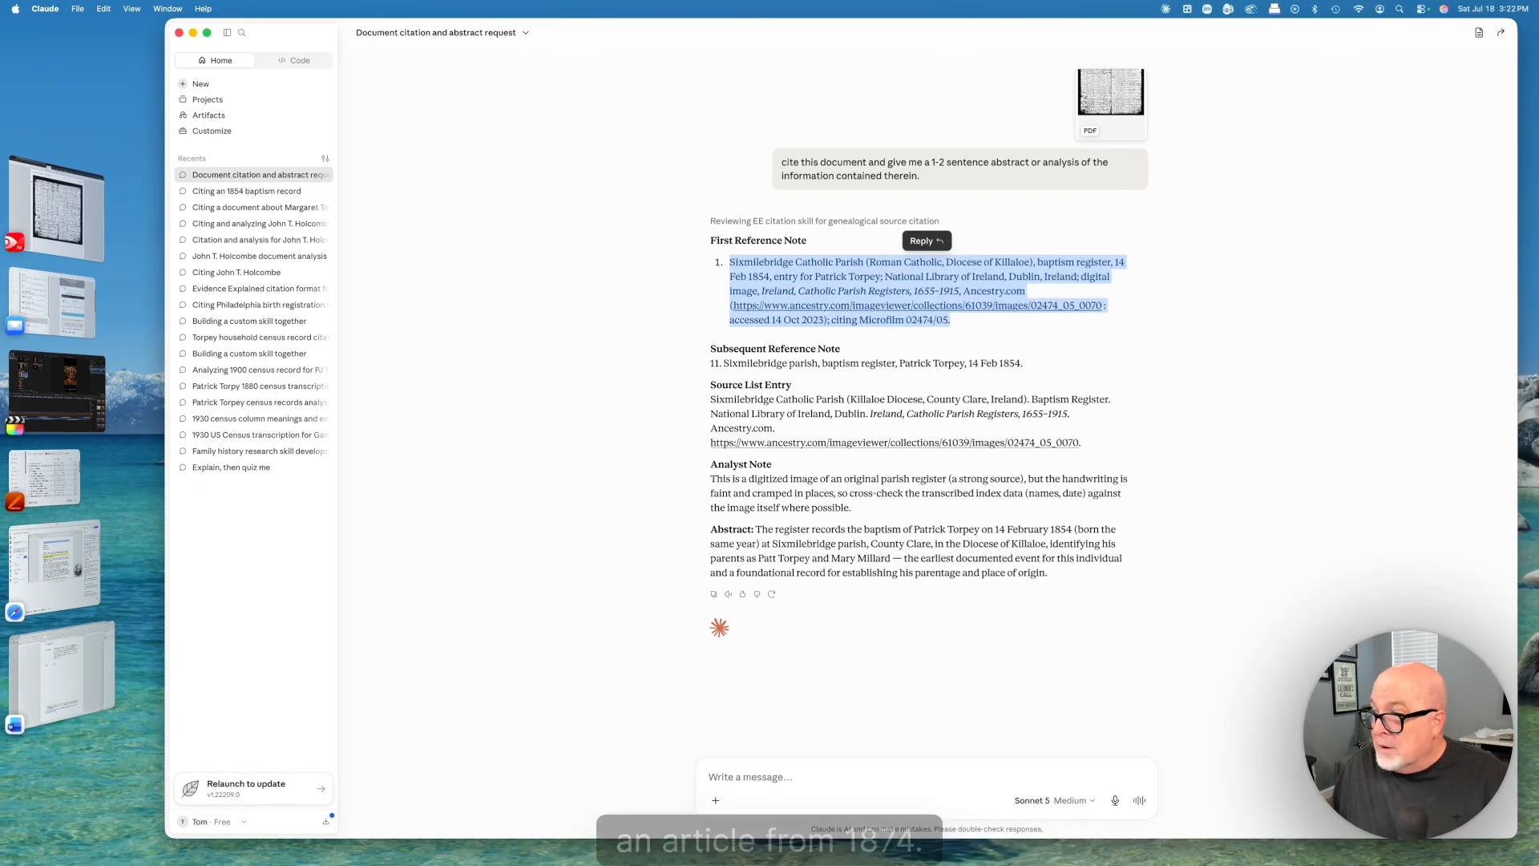
pyautogui.moveTo(1487, 427); pyautogui.dragTo(890, 433)
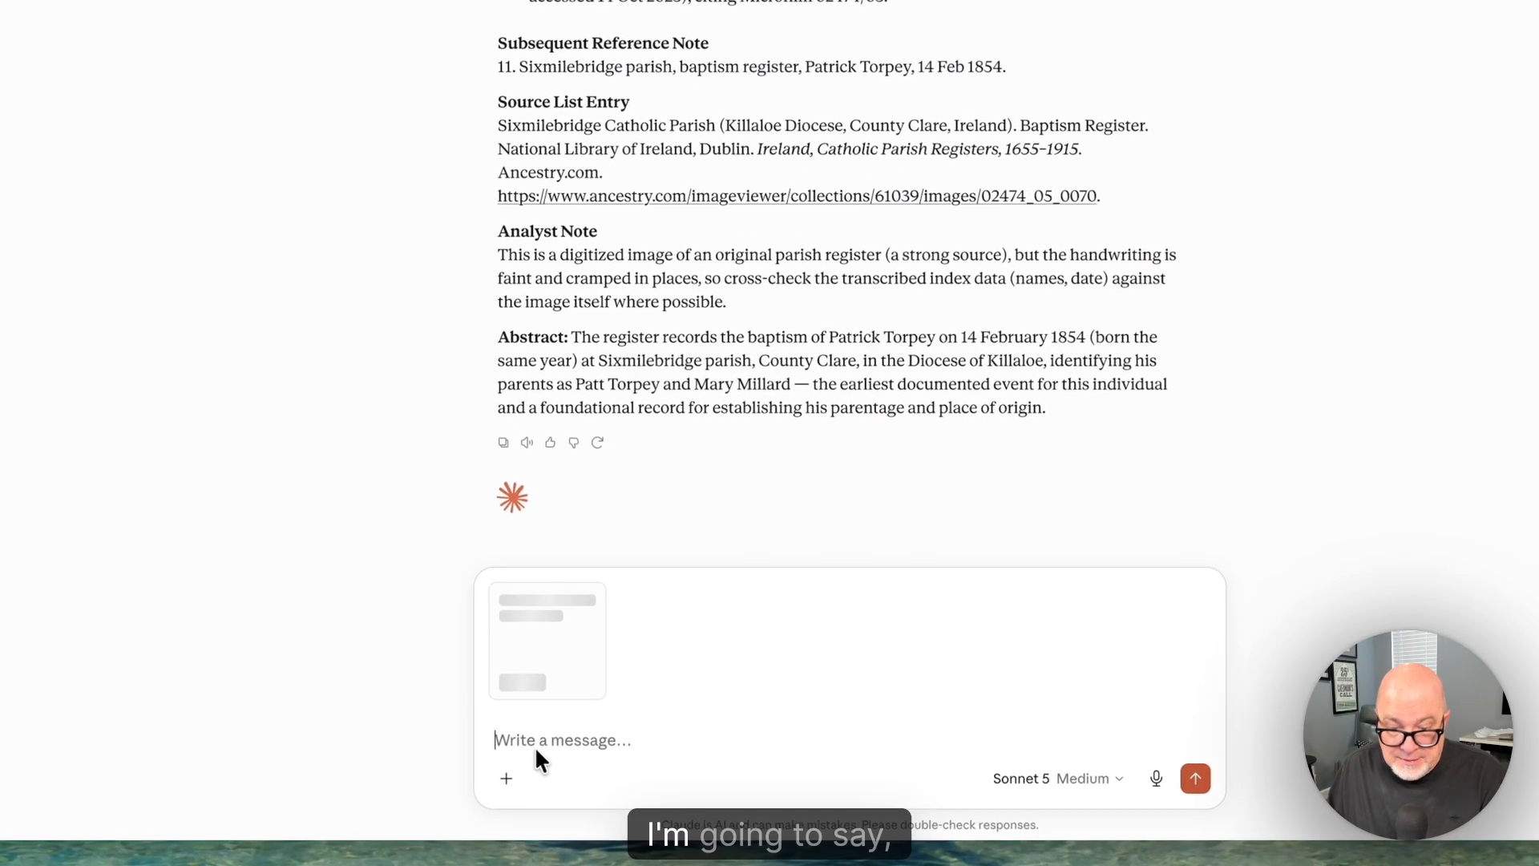
pyautogui.click(529, 750)
pyautogui.write('cite this')
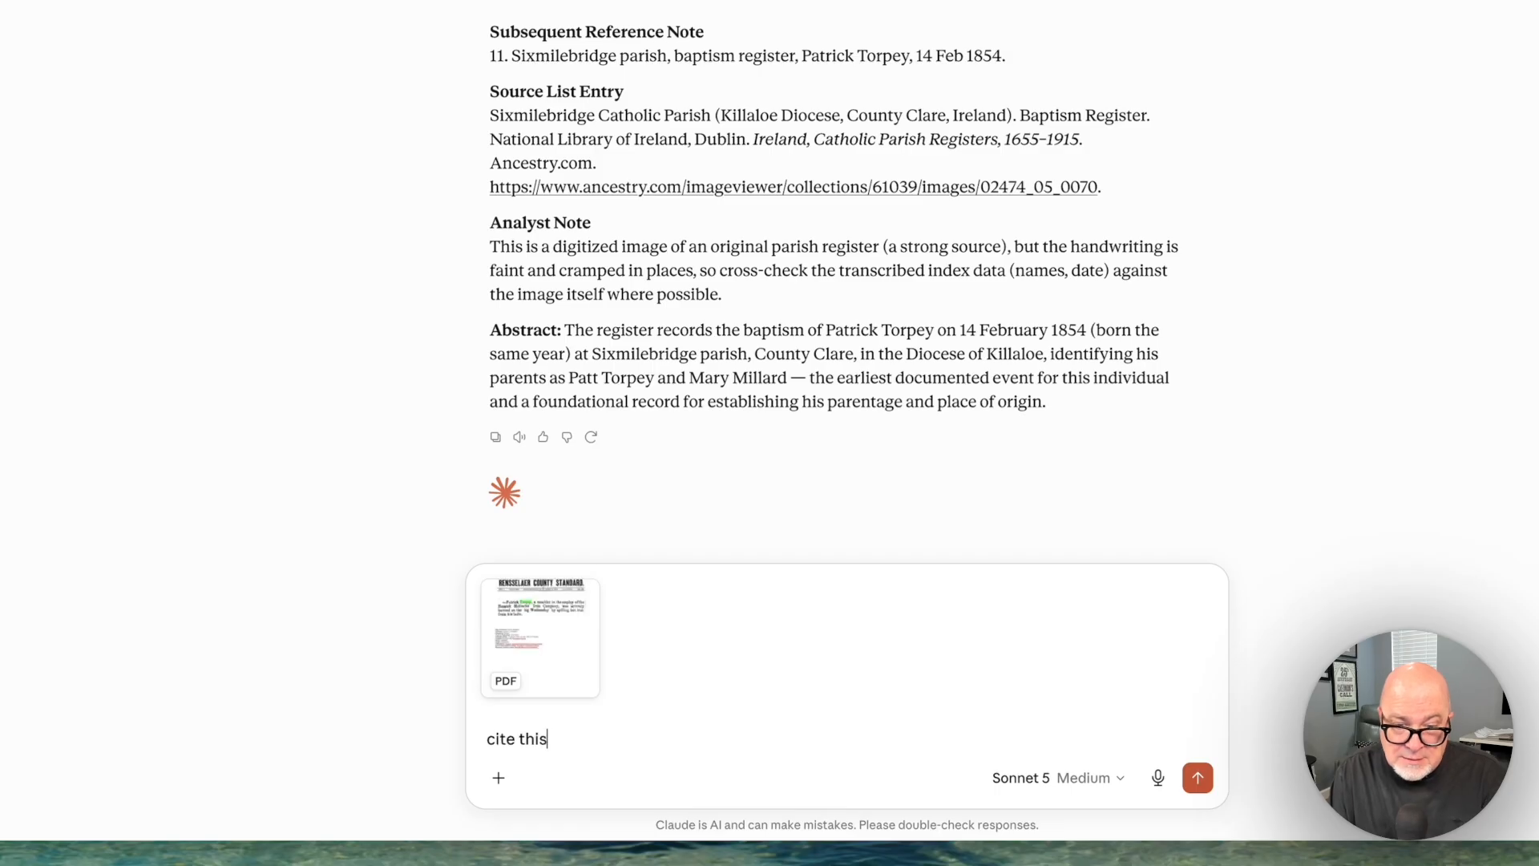
pyautogui.write(' and give me a')
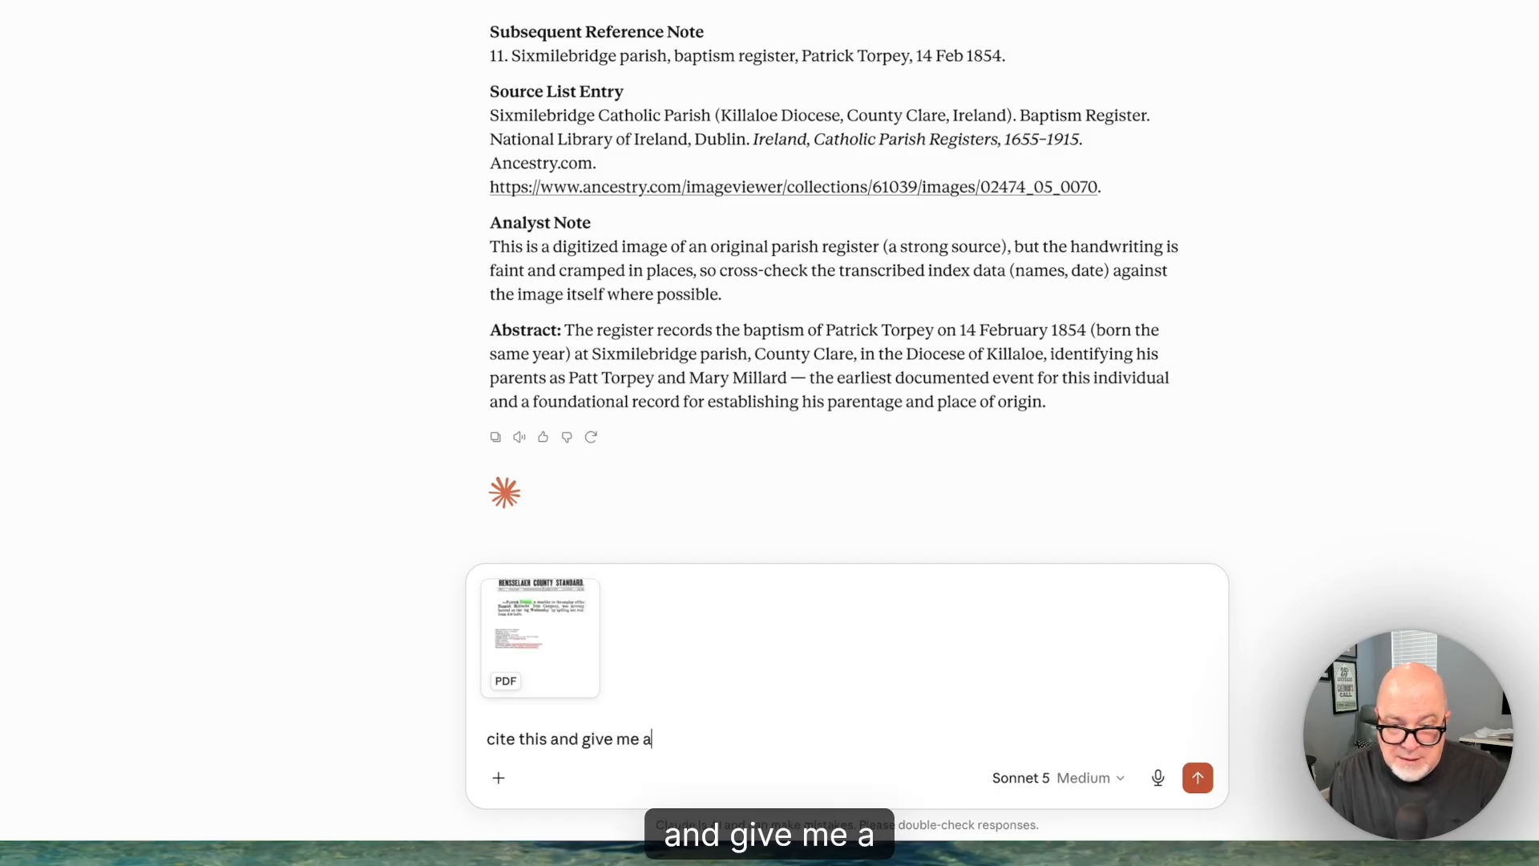
pyautogui.write(' breif ')
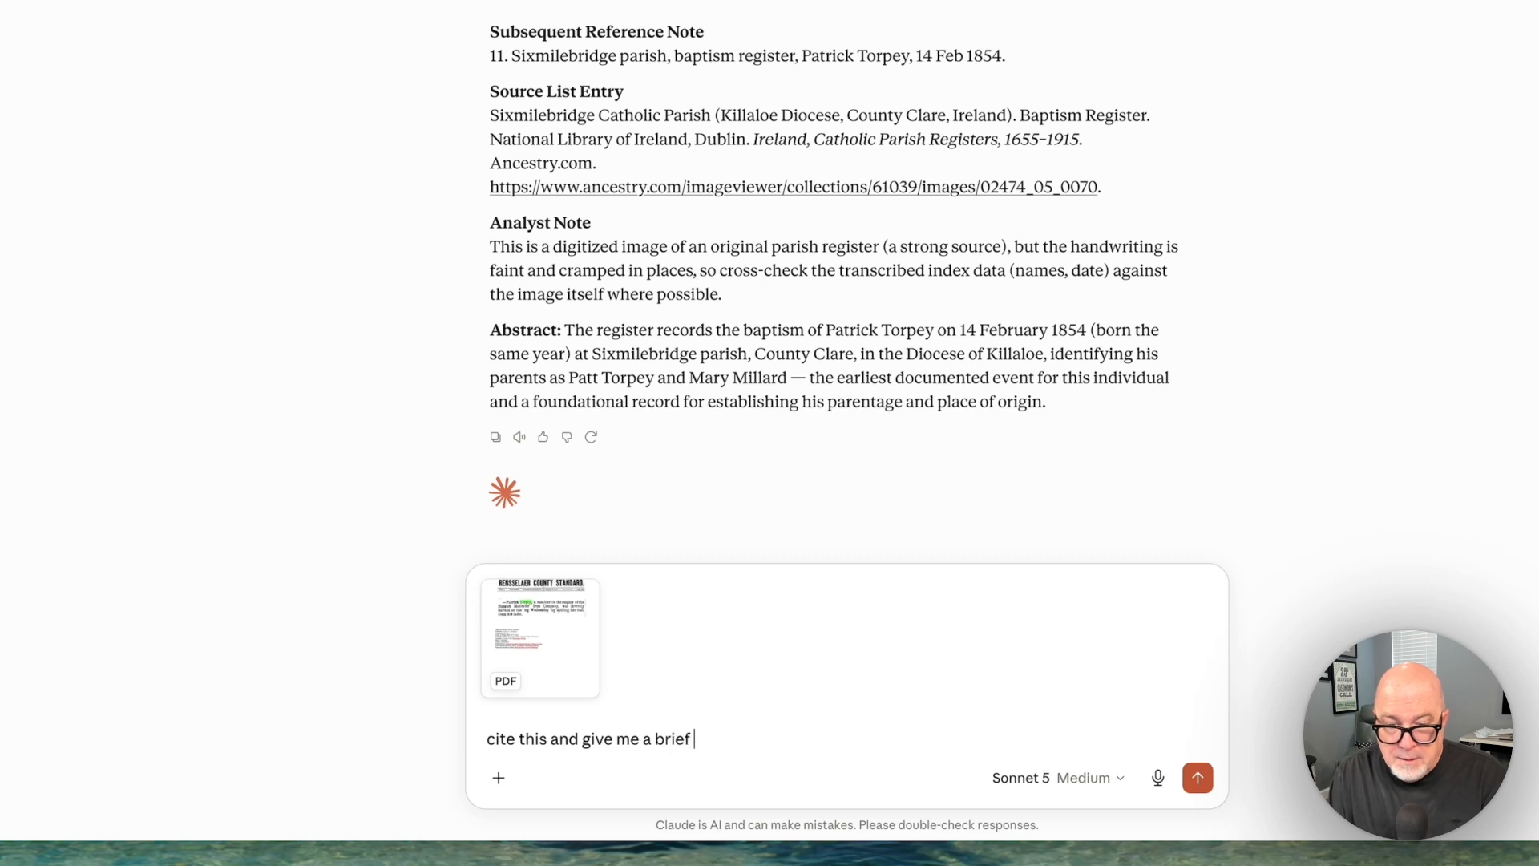
pyautogui.write('anay')
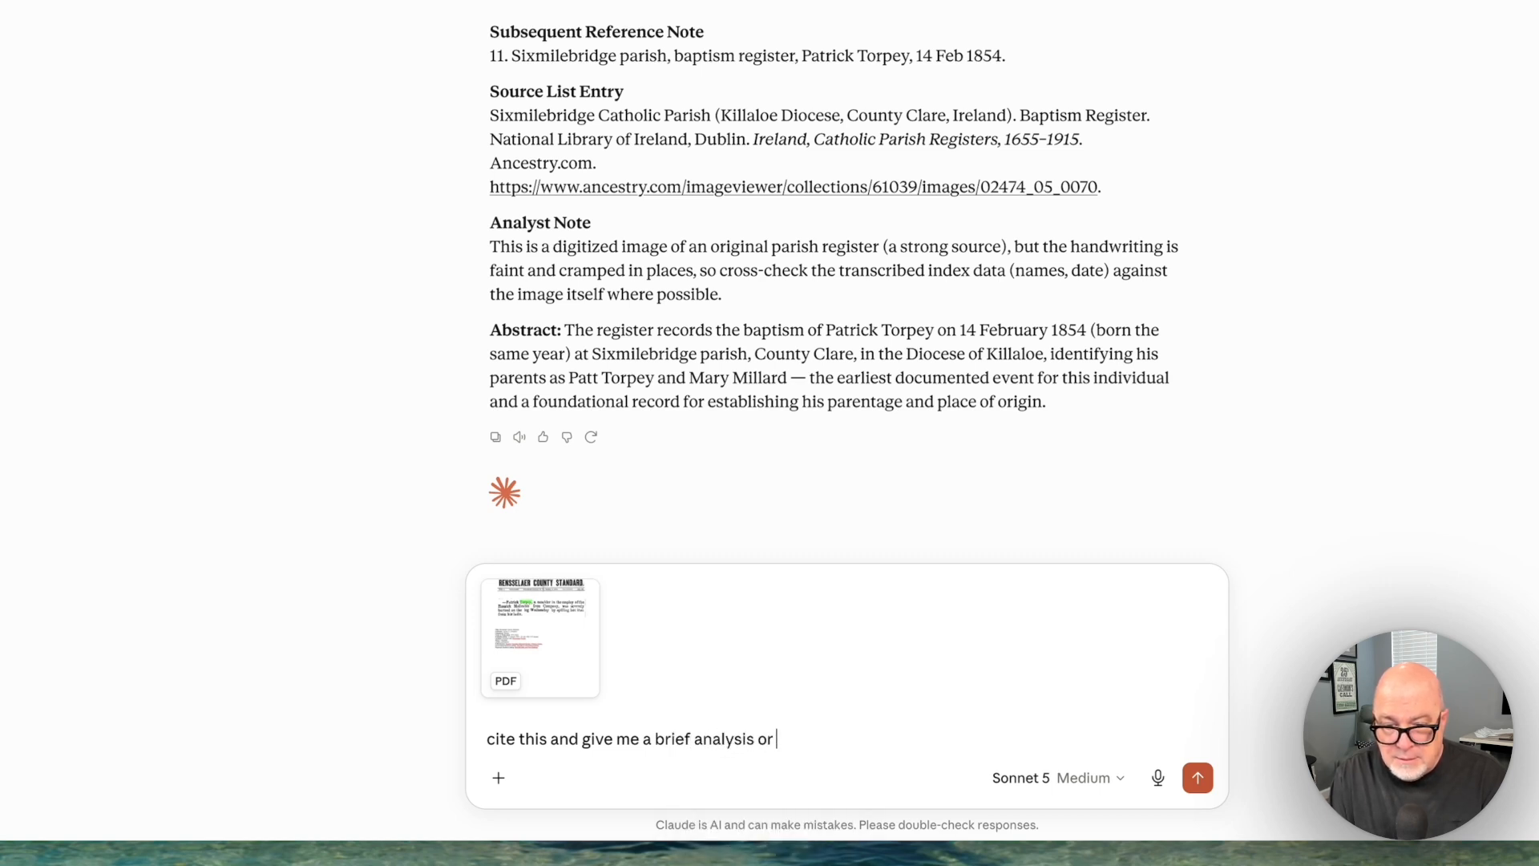
pyautogui.write('t')
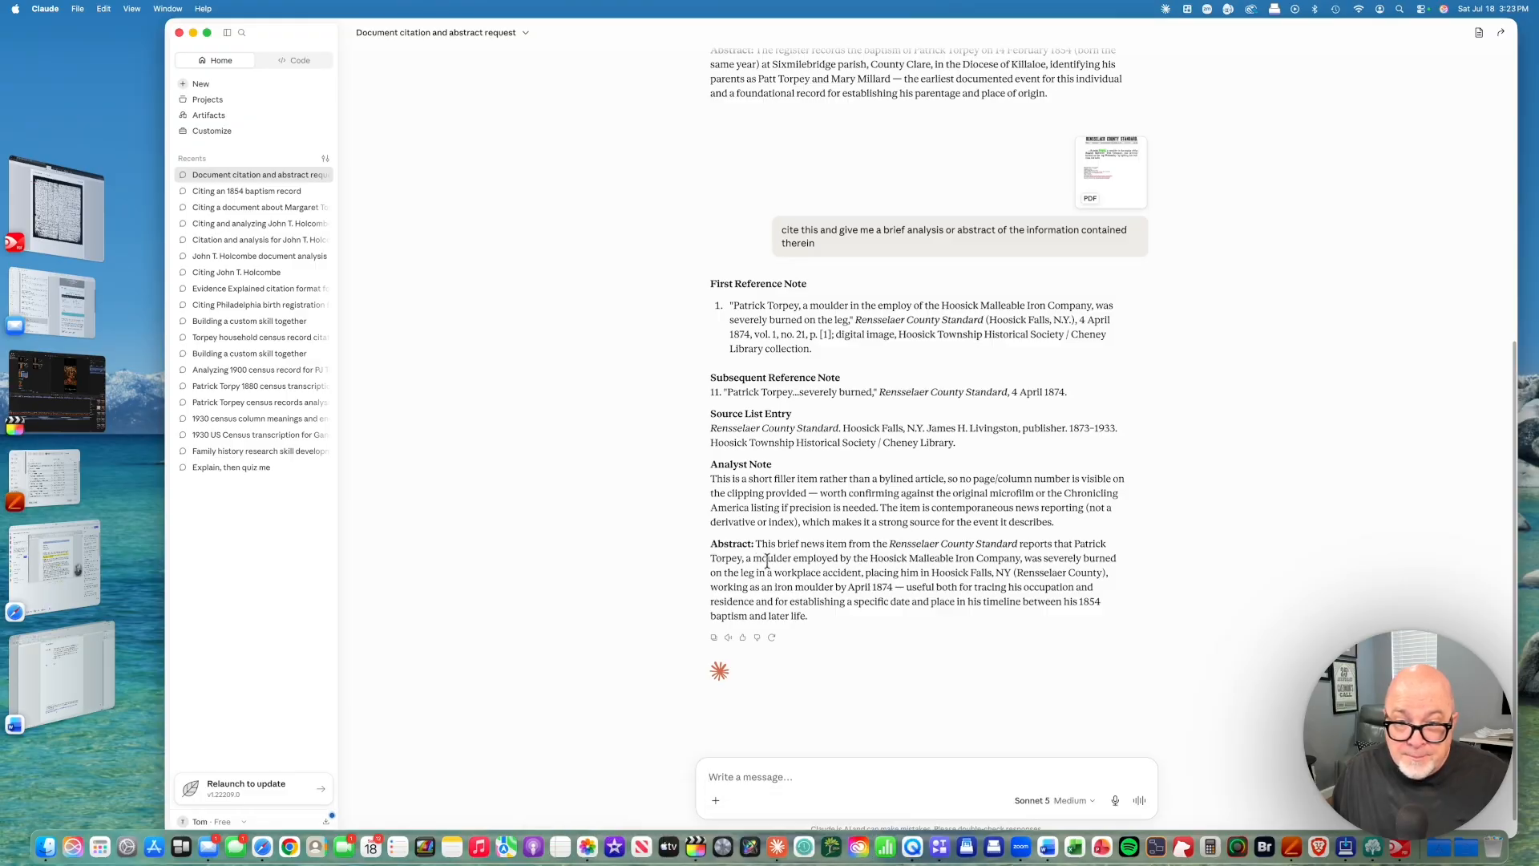
# Copy the news item's abstract from Claude and paste it in Word over the second entry's description placeholder.
pyautogui.moveTo(763, 545); pyautogui.dragTo(828, 613)
pyautogui.press('super+c')
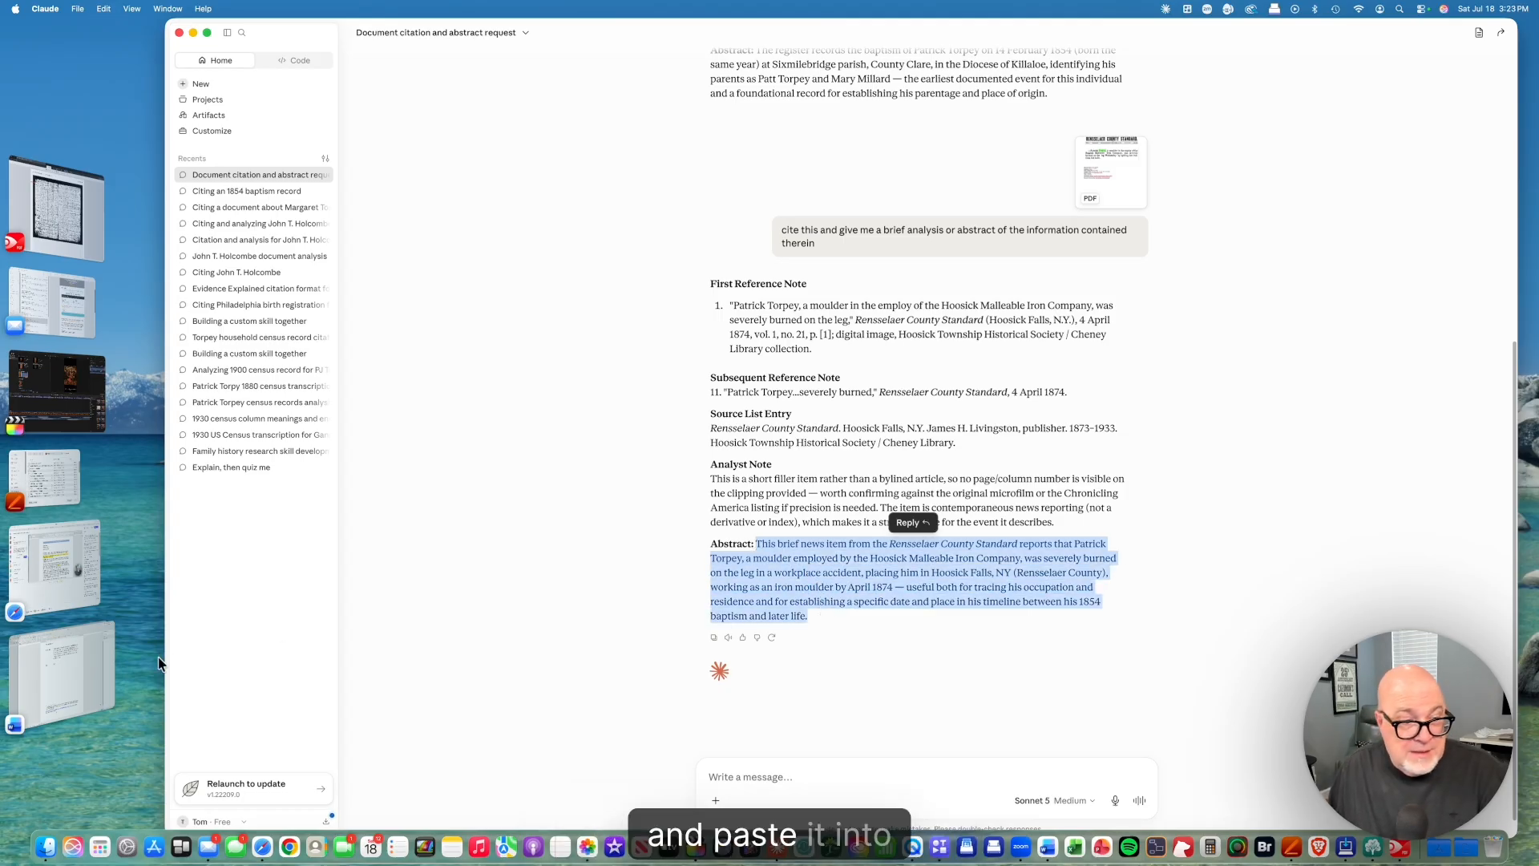
pyautogui.click(75, 670)
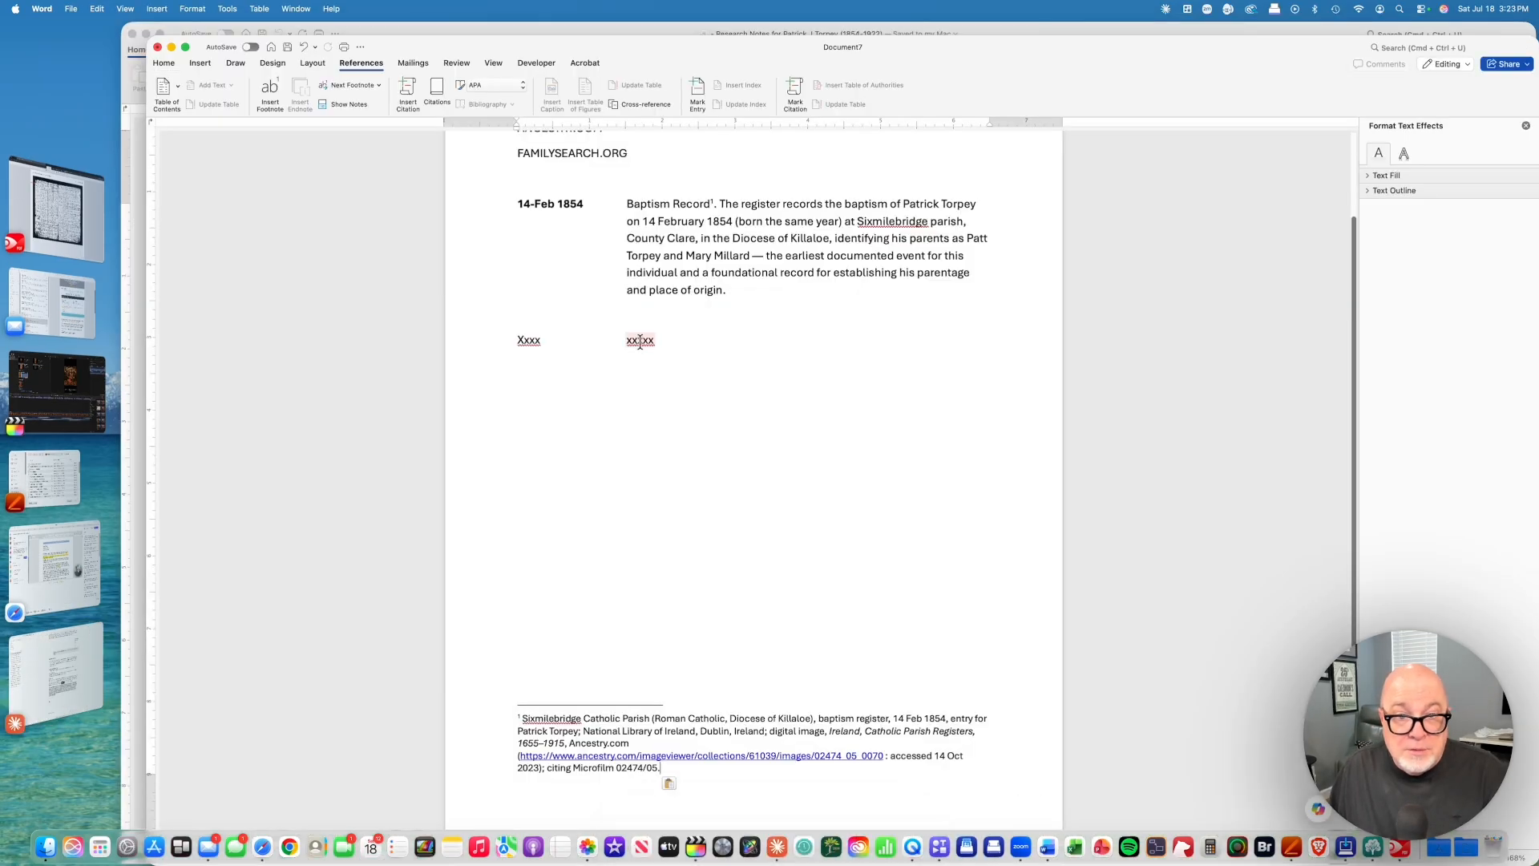
pyautogui.doubleClick(640, 340)
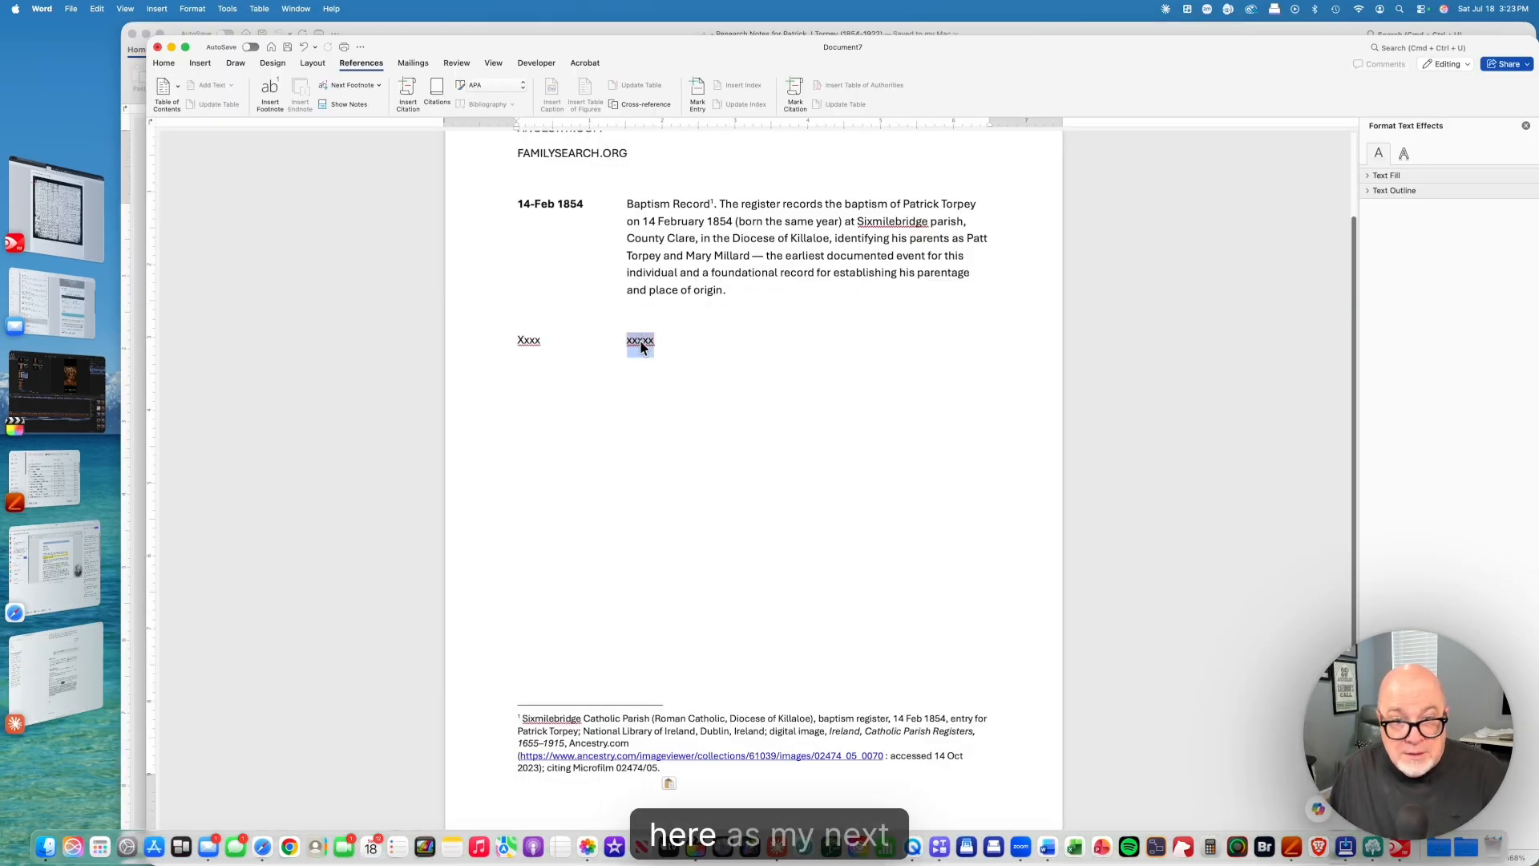
pyautogui.press('super+v')
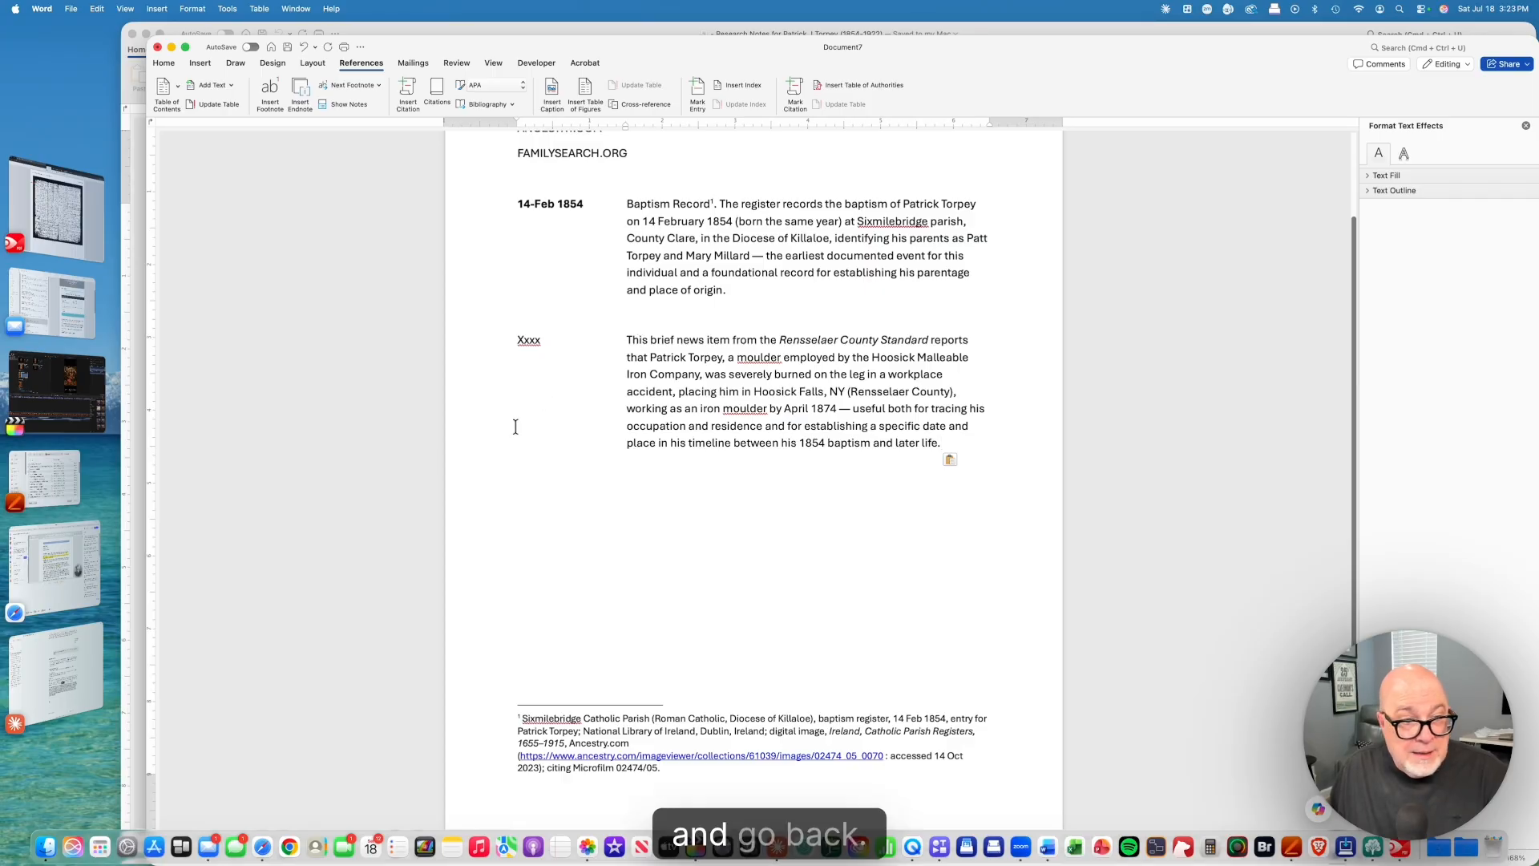
# Copy the First Reference Note for the Rensselaer County Standard article from Claude and return to the Word notes.
pyautogui.click(52, 681)
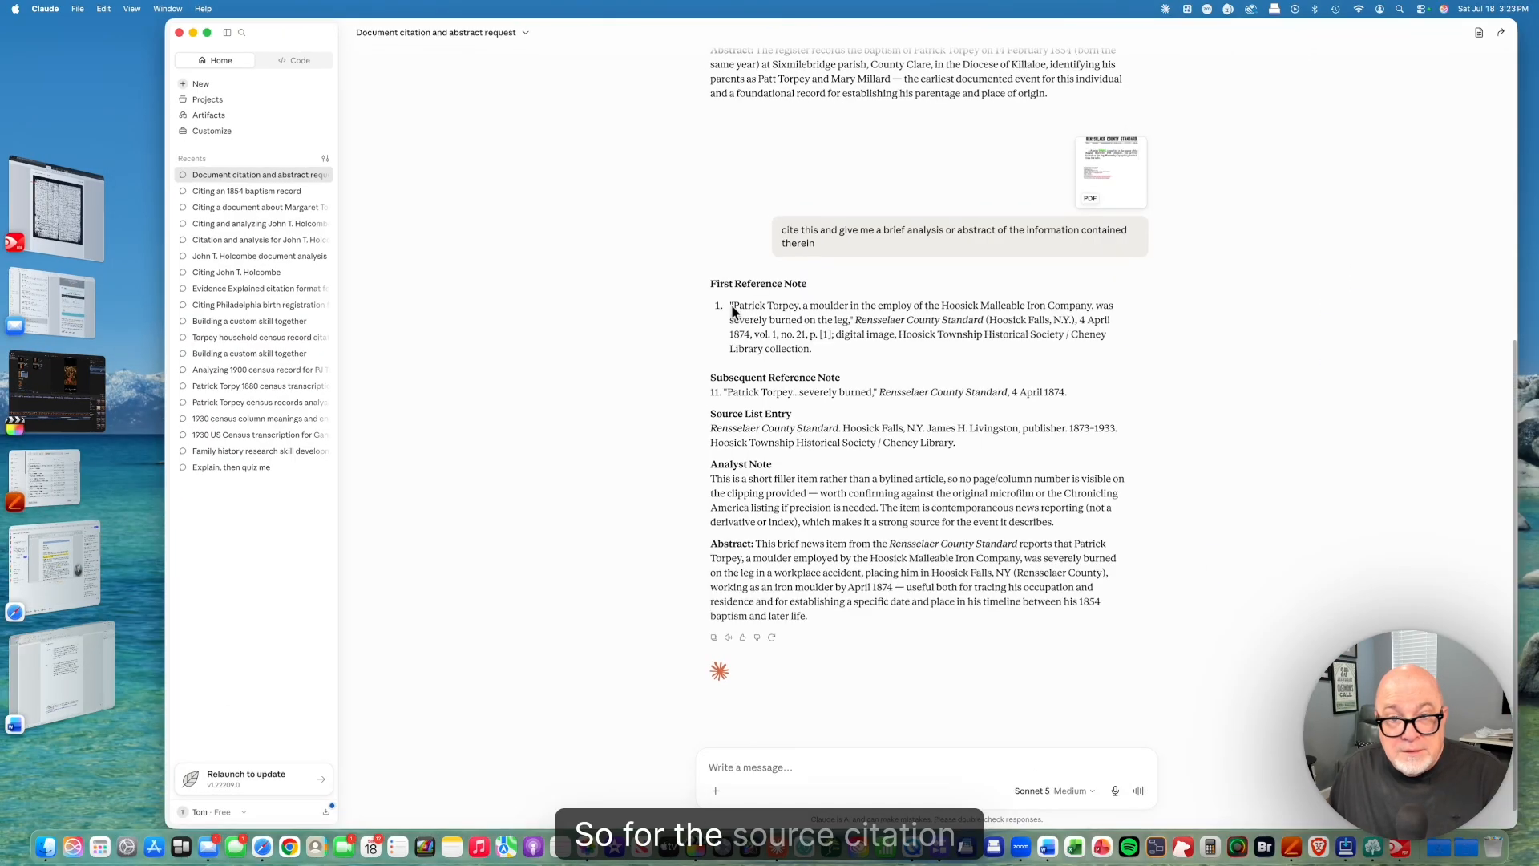
pyautogui.moveTo(732, 310); pyautogui.dragTo(824, 353)
pyautogui.press('super+c')
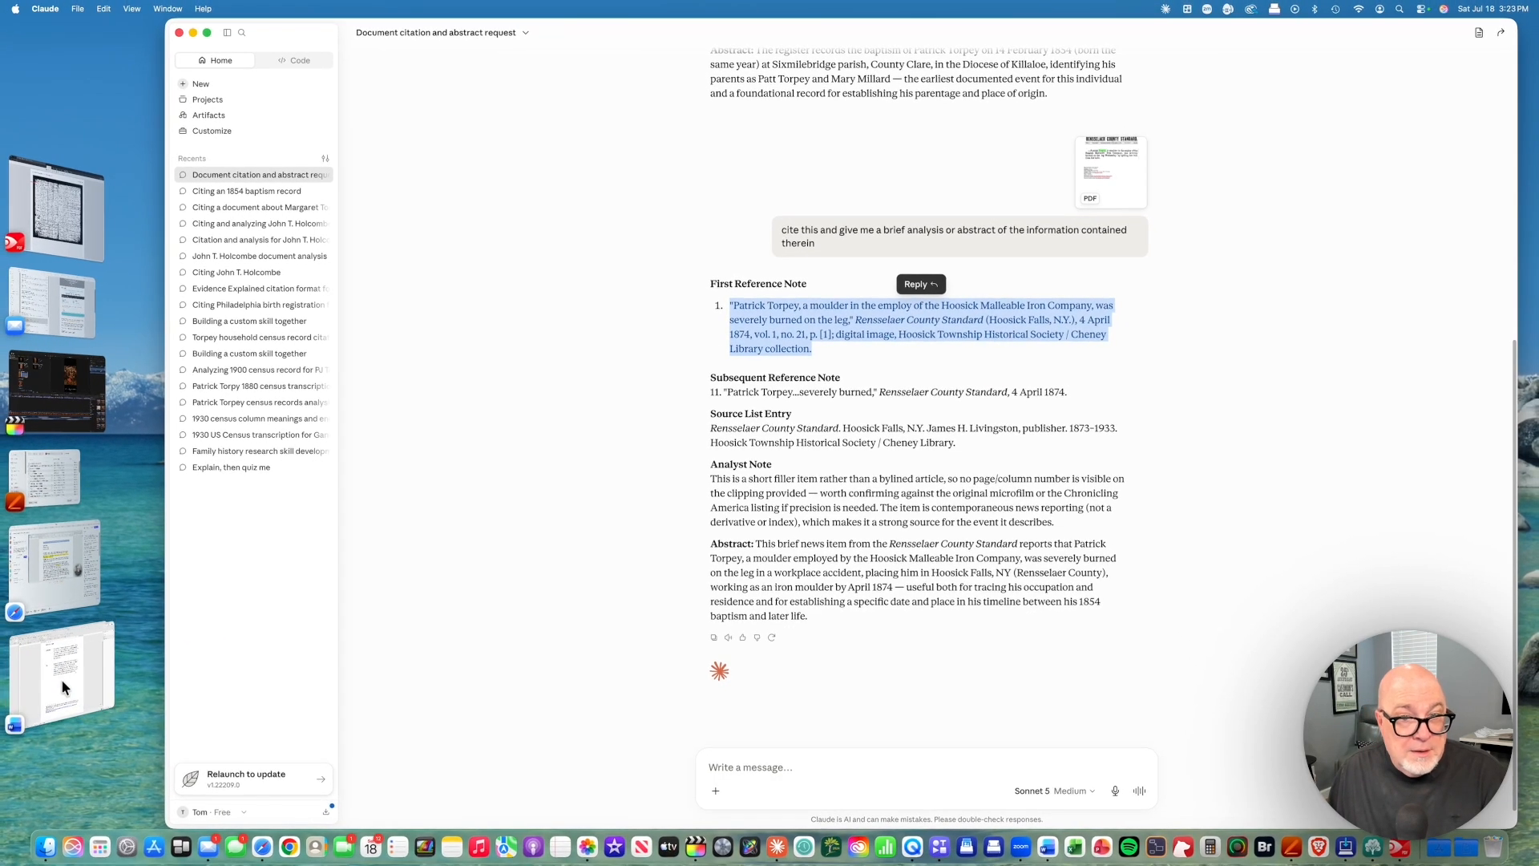
pyautogui.click(61, 679)
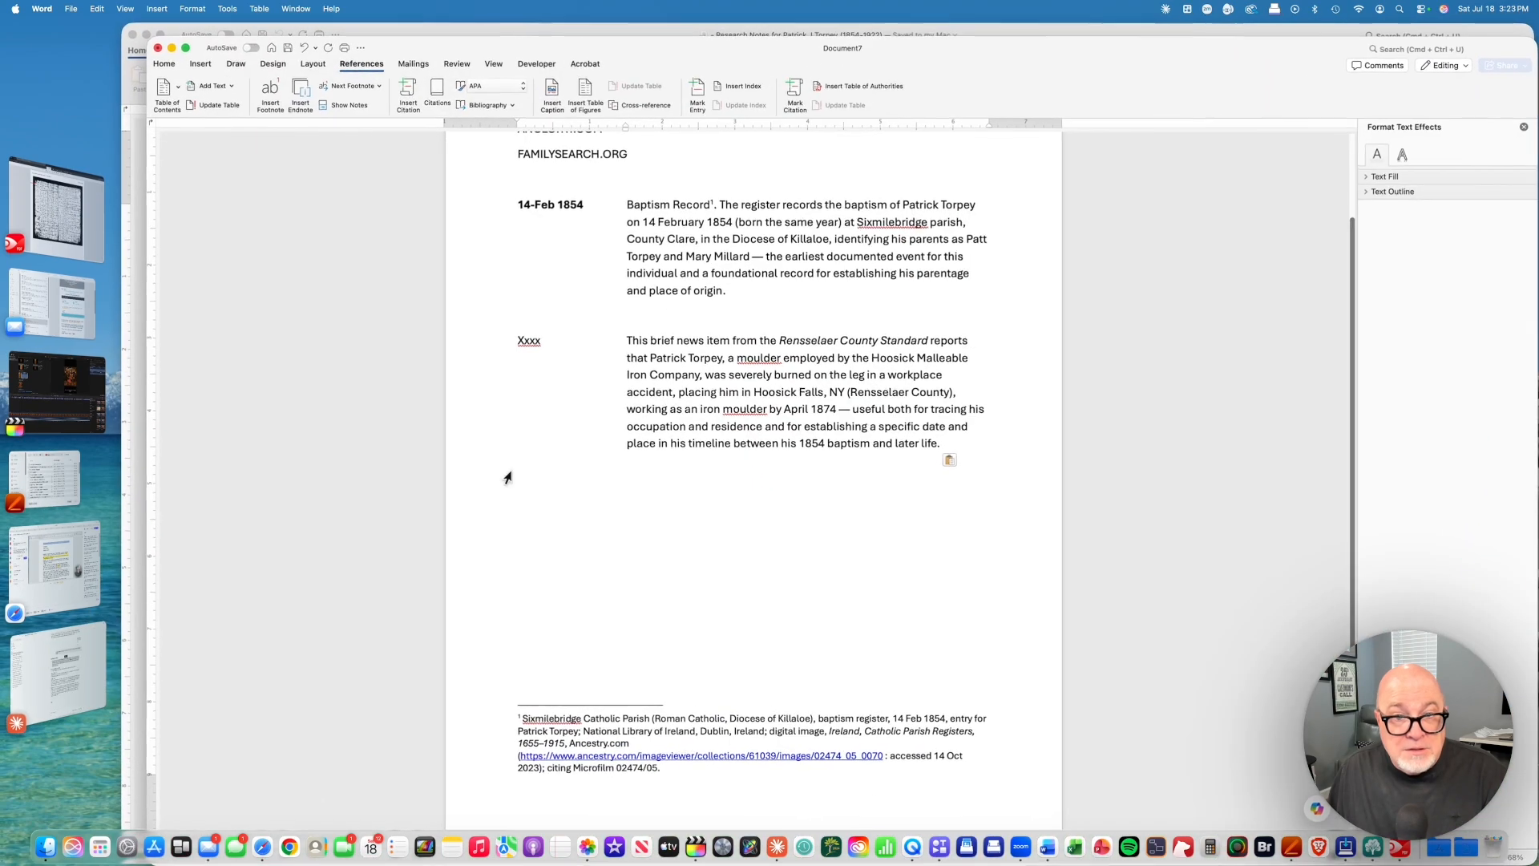
# Replace the second entry's date placeholder with "4 Apr 1874" and make it bold.
pyautogui.doubleClick(526, 341)
pyautogui.write('4')
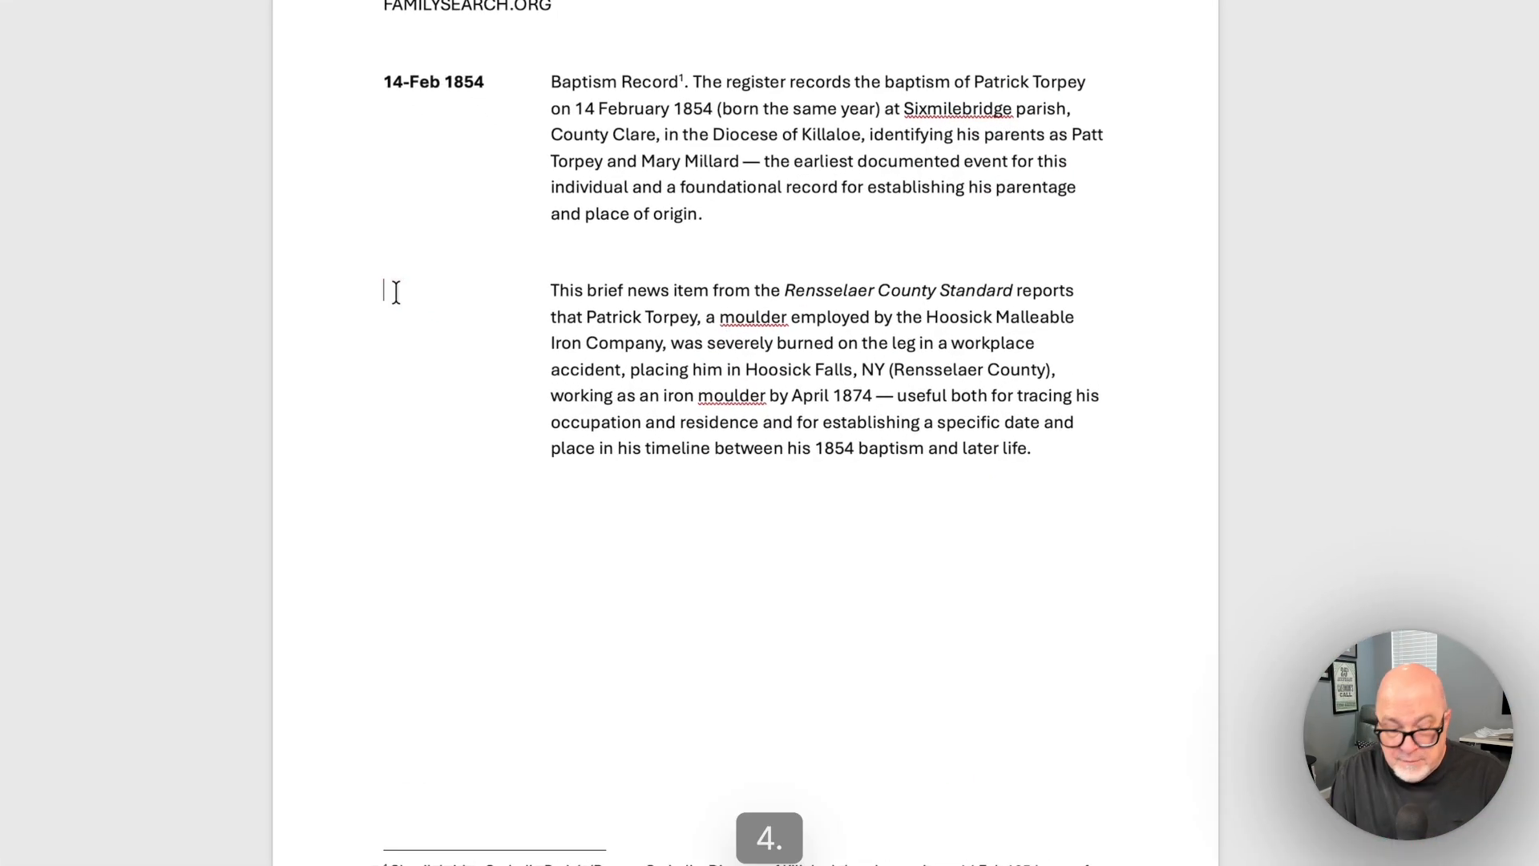
pyautogui.write(' P')
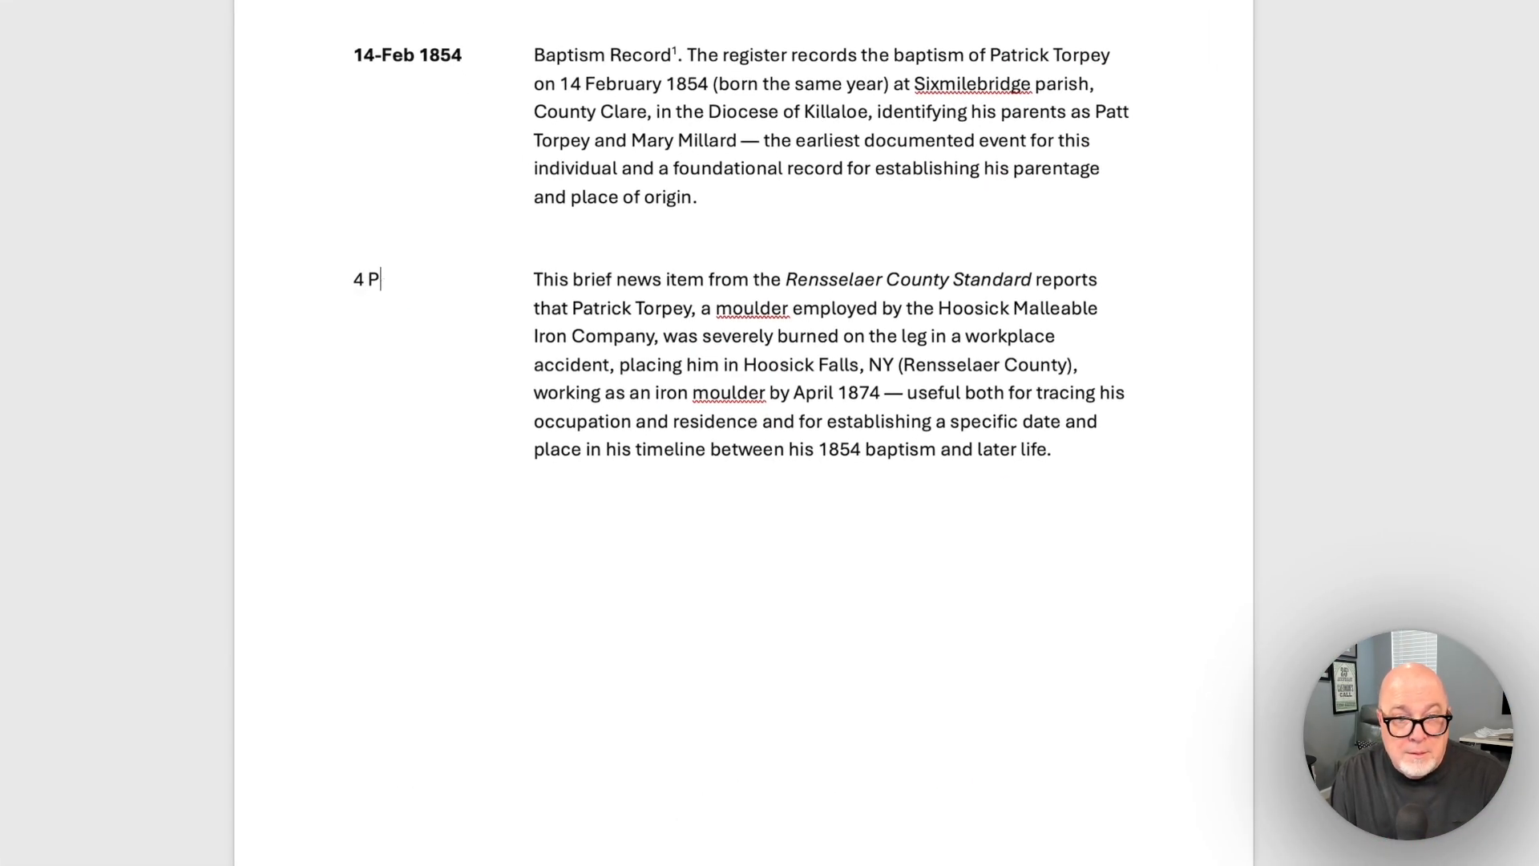
pyautogui.write('ar 1874')
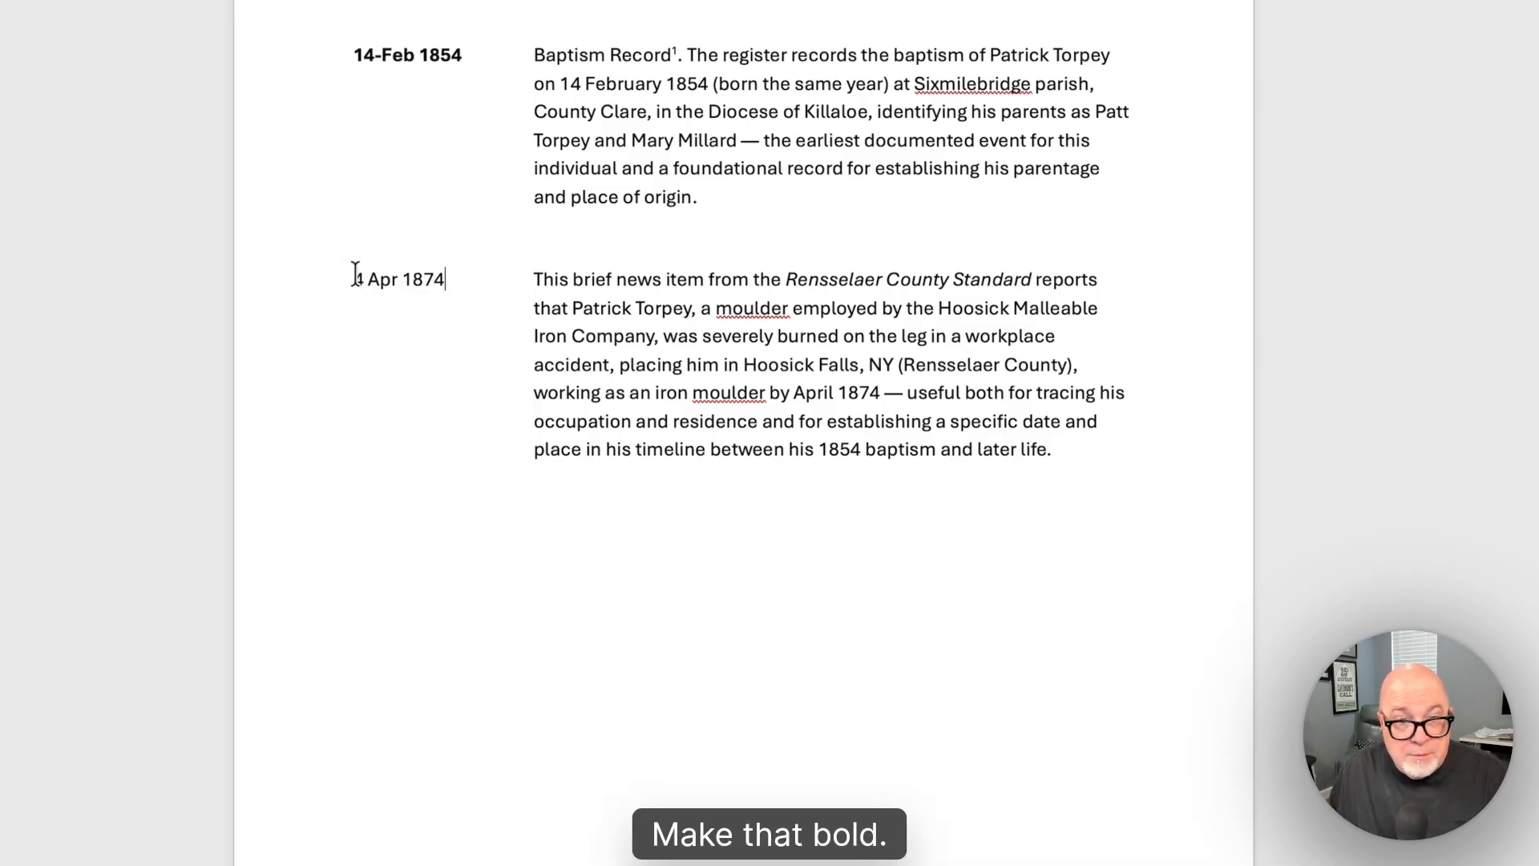
pyautogui.moveTo(355, 279); pyautogui.dragTo(445, 279)
pyautogui.hotkey('ctrl', 'b')
# Add the title "Newspaper Article." in front of the 4 Apr 1874 entry's abstract.
pyautogui.click(534, 279)
pyautogui.write('News')
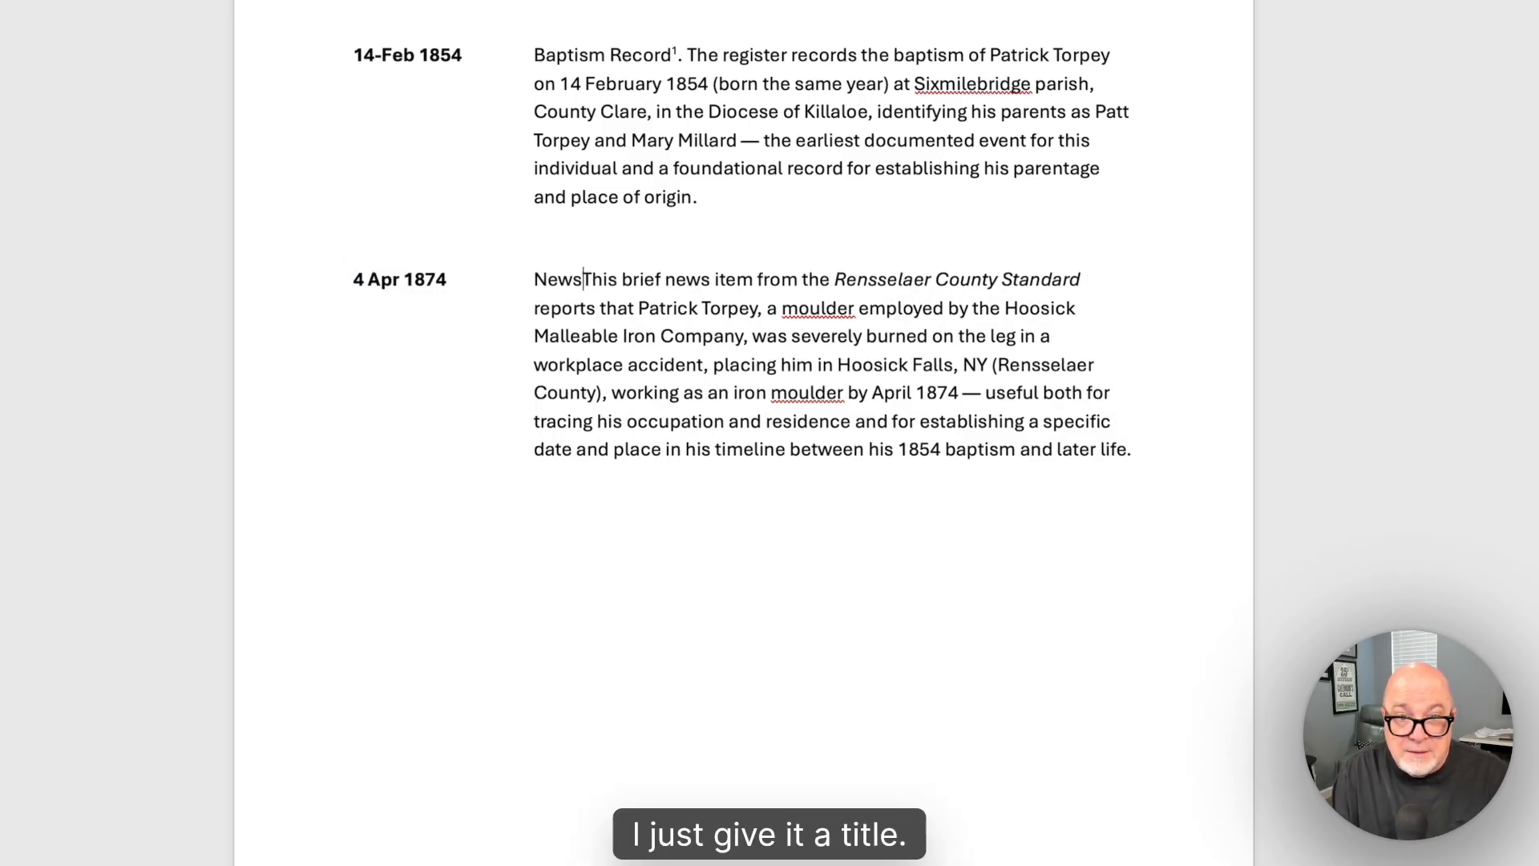
pyautogui.write('papa')
pyautogui.press('BackSpace')
pyautogui.write('er ')
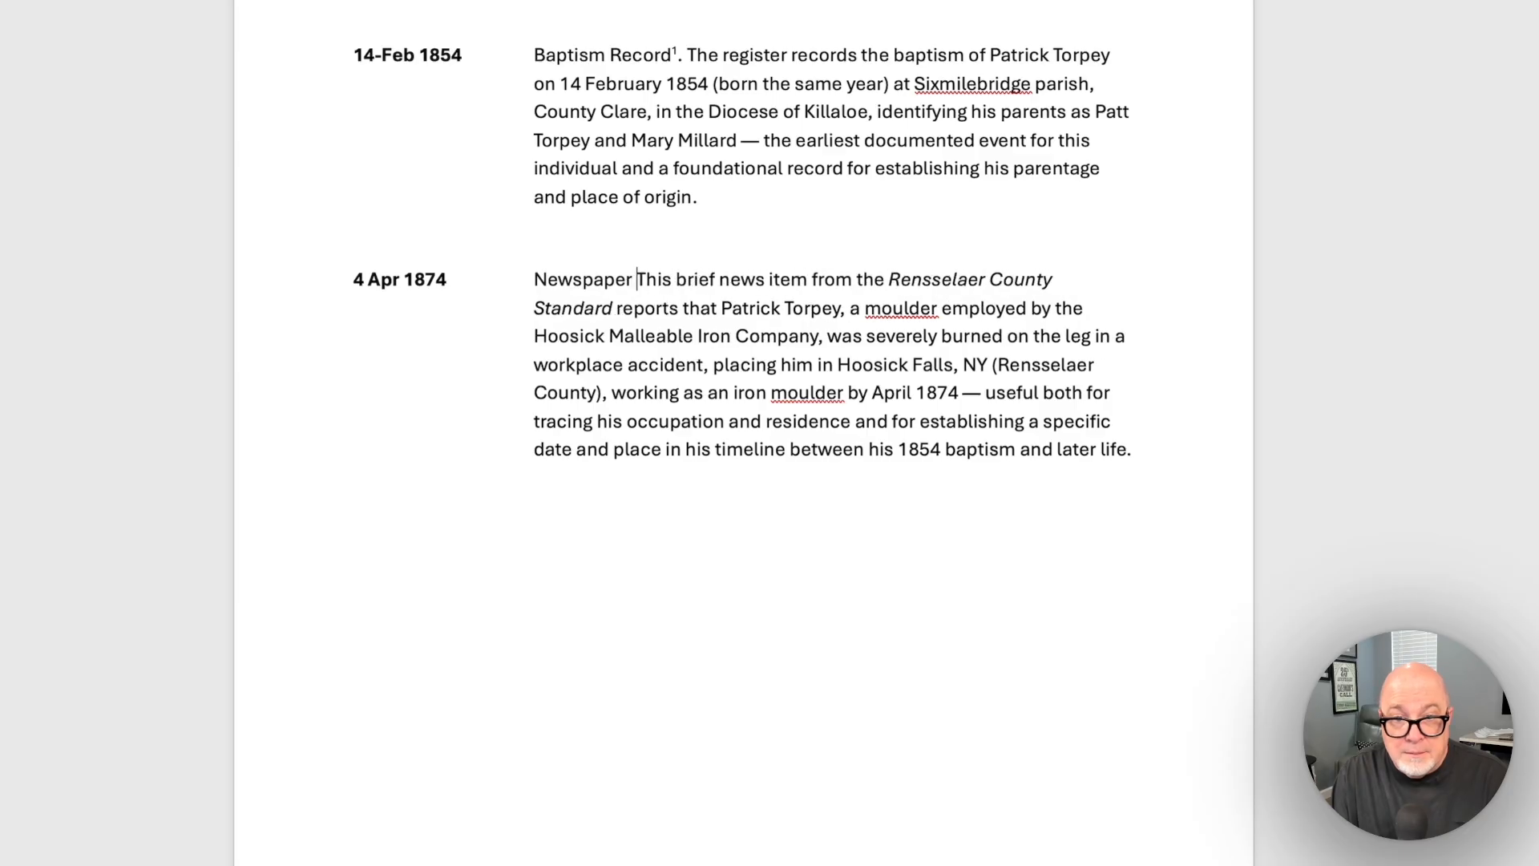
pyautogui.write('Article.')
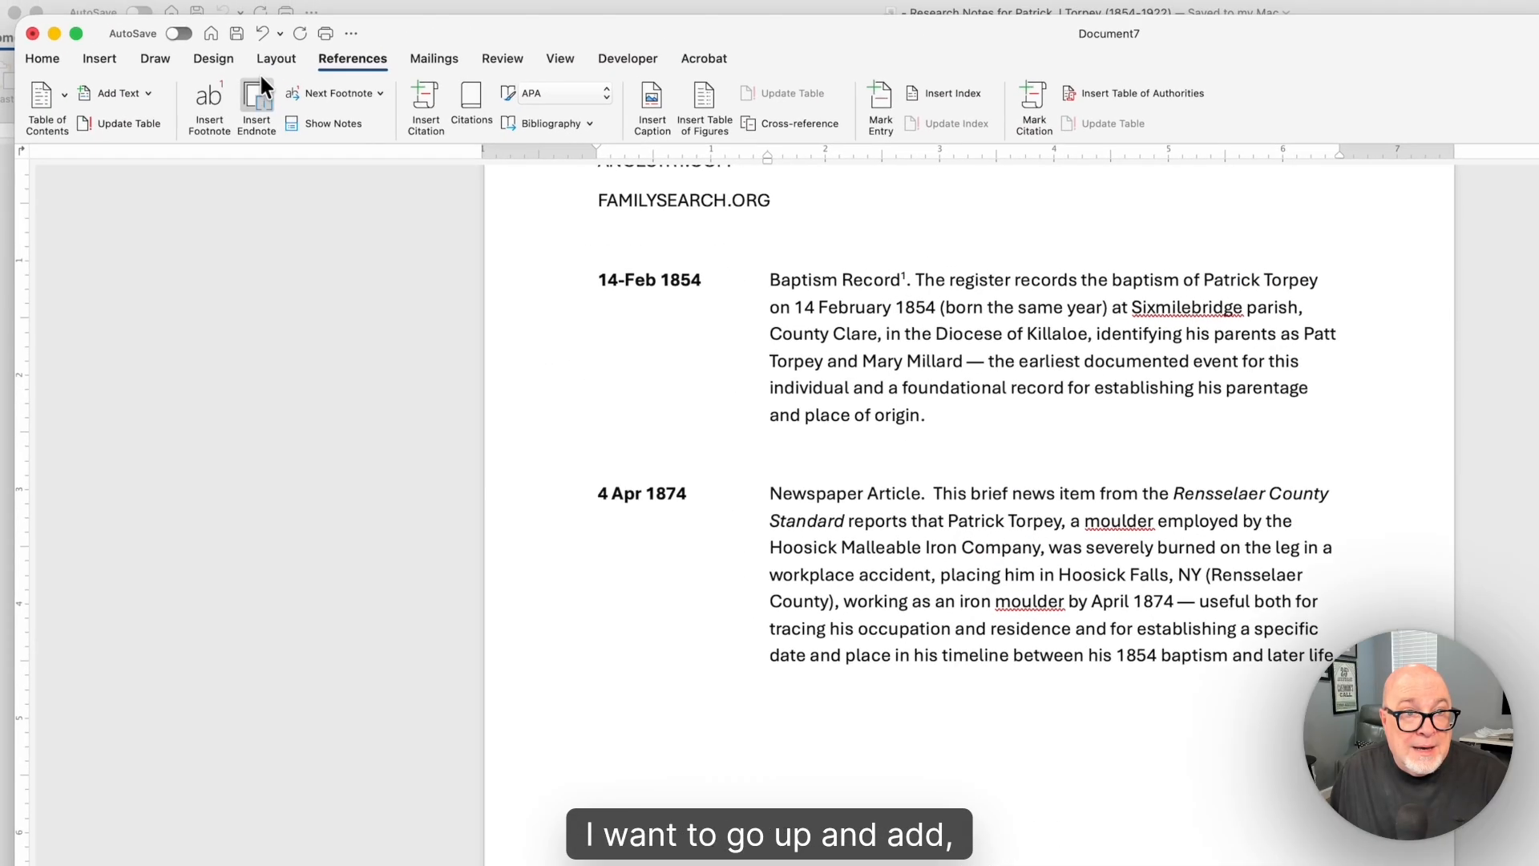
# Insert a footnote right after "Newspaper Article" and paste the copied Rensselaer County Standard citation into it.
pyautogui.click(225, 126)
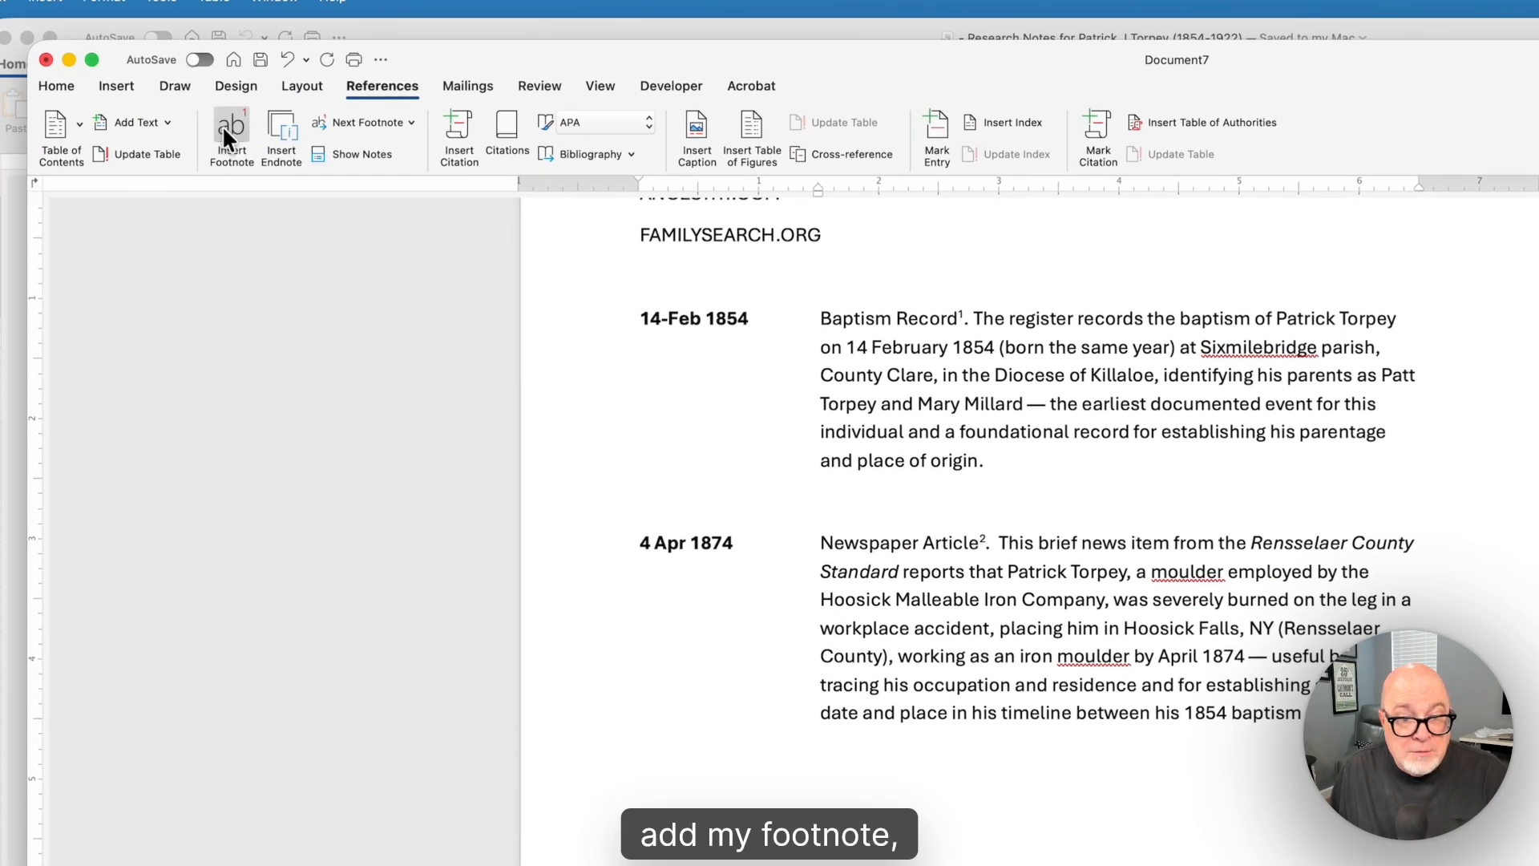
pyautogui.press('super+v')
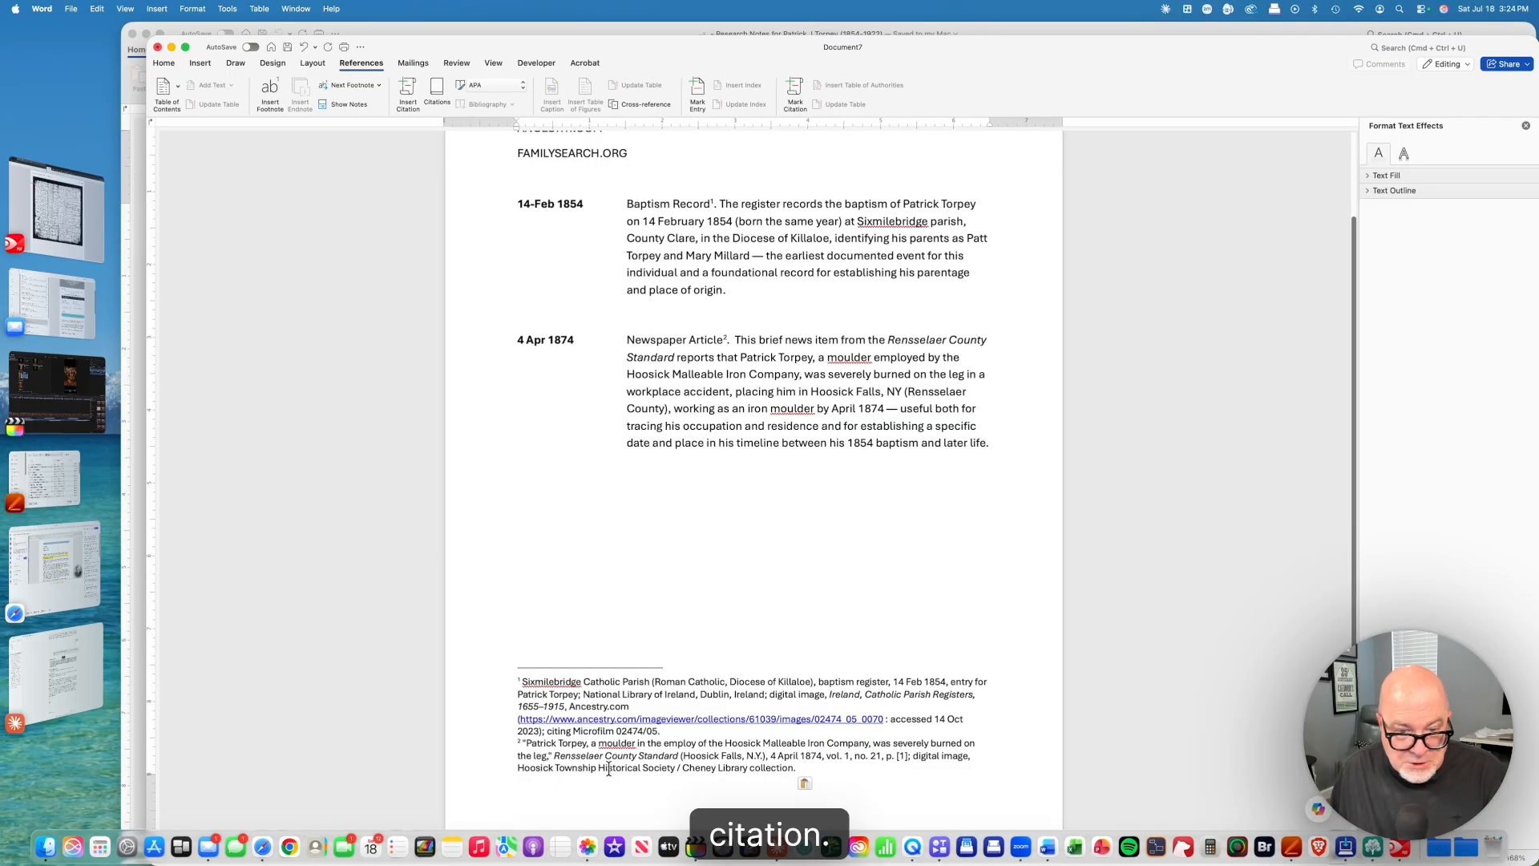
pyautogui.click(664, 486)
pyautogui.scroll(1, 677, 418)
pyautogui.scroll(2, 677, 418)
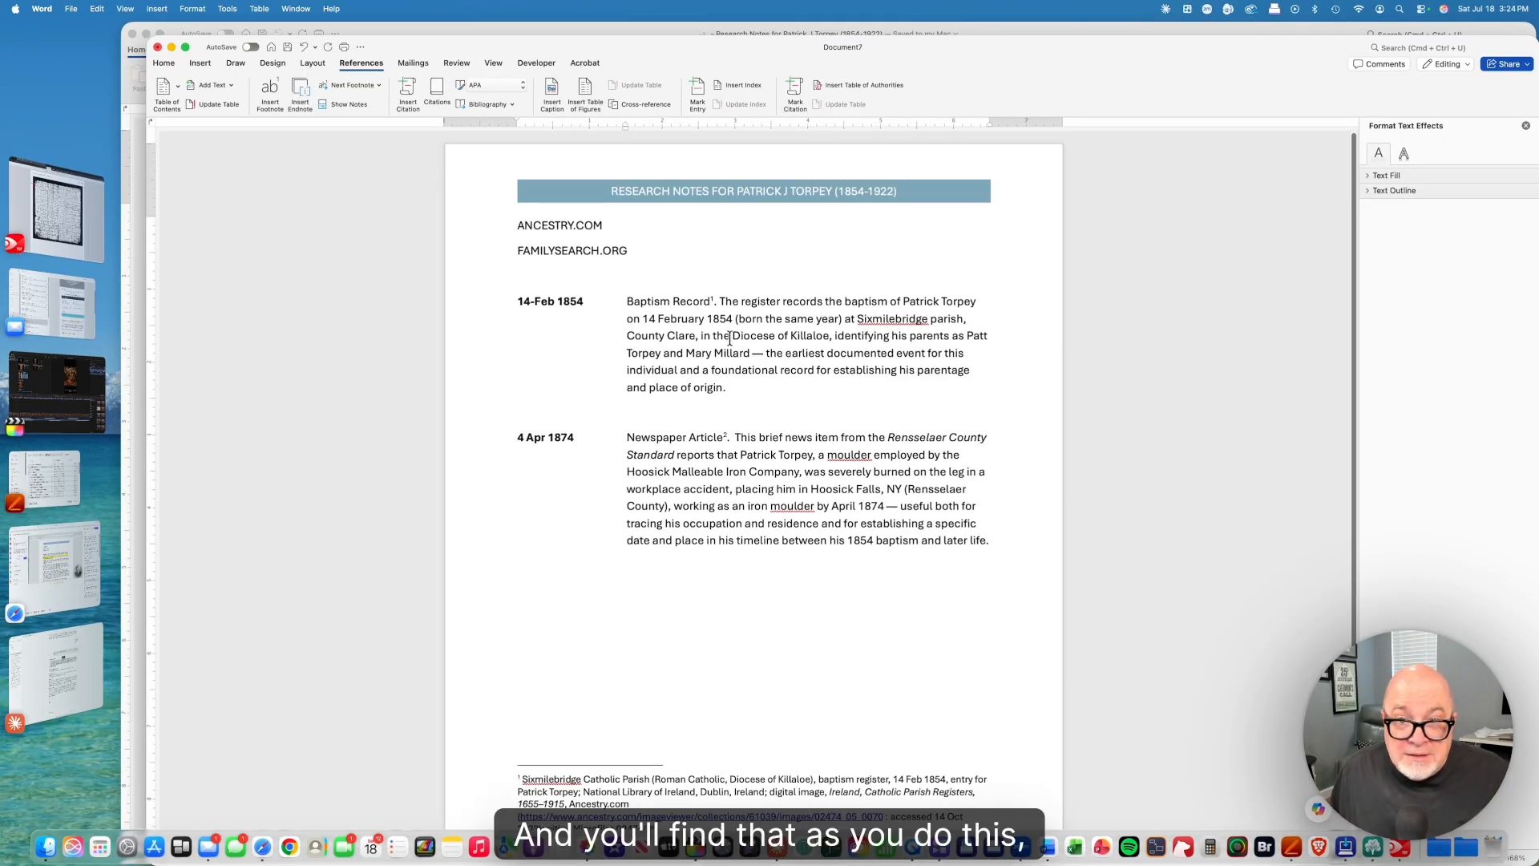
pyautogui.press('super+v')
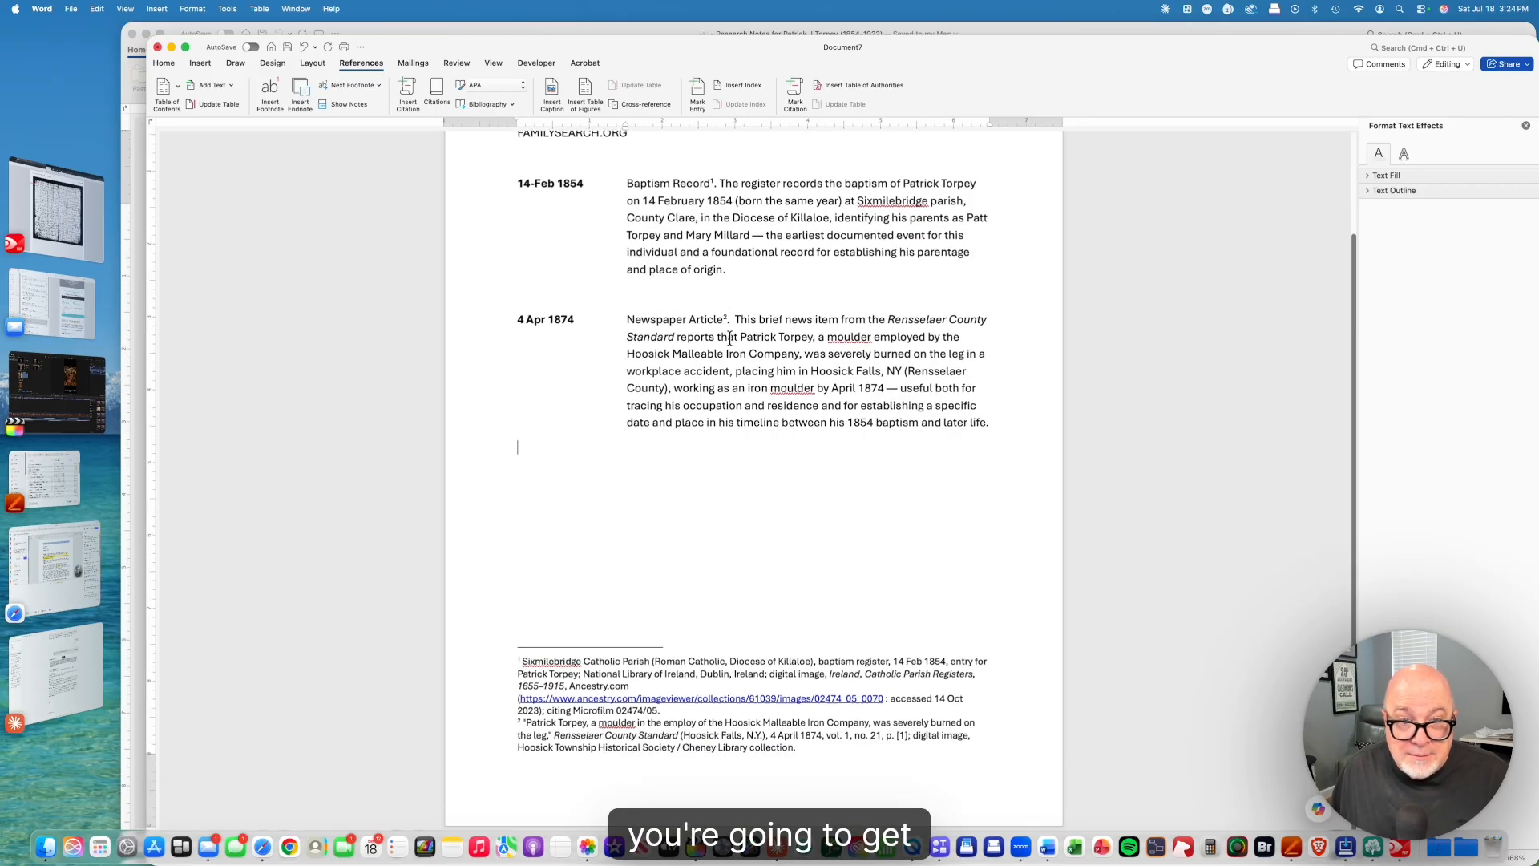
pyautogui.scroll(3, 730, 337)
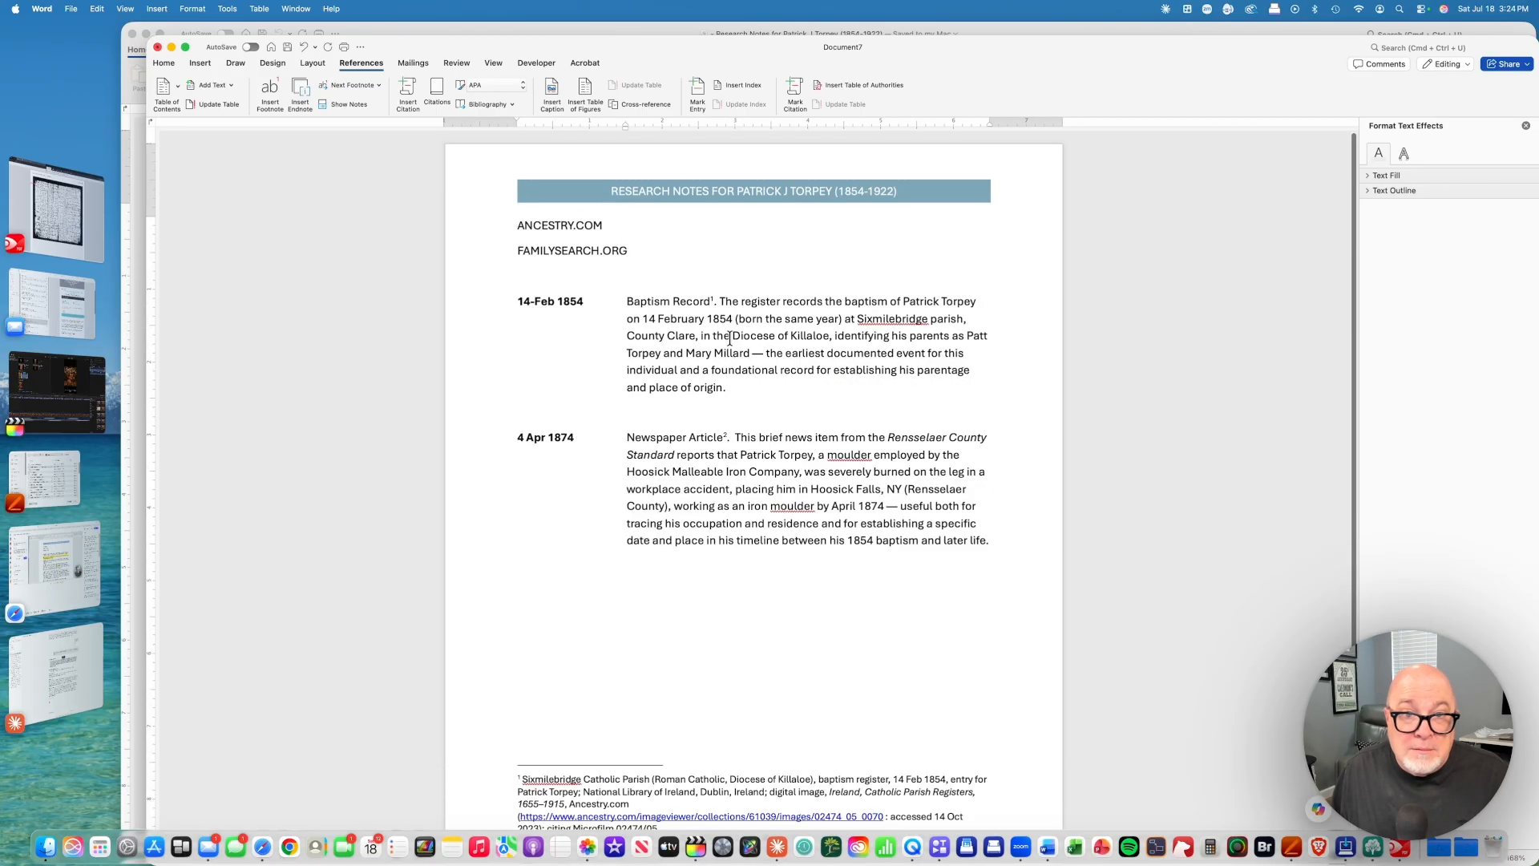